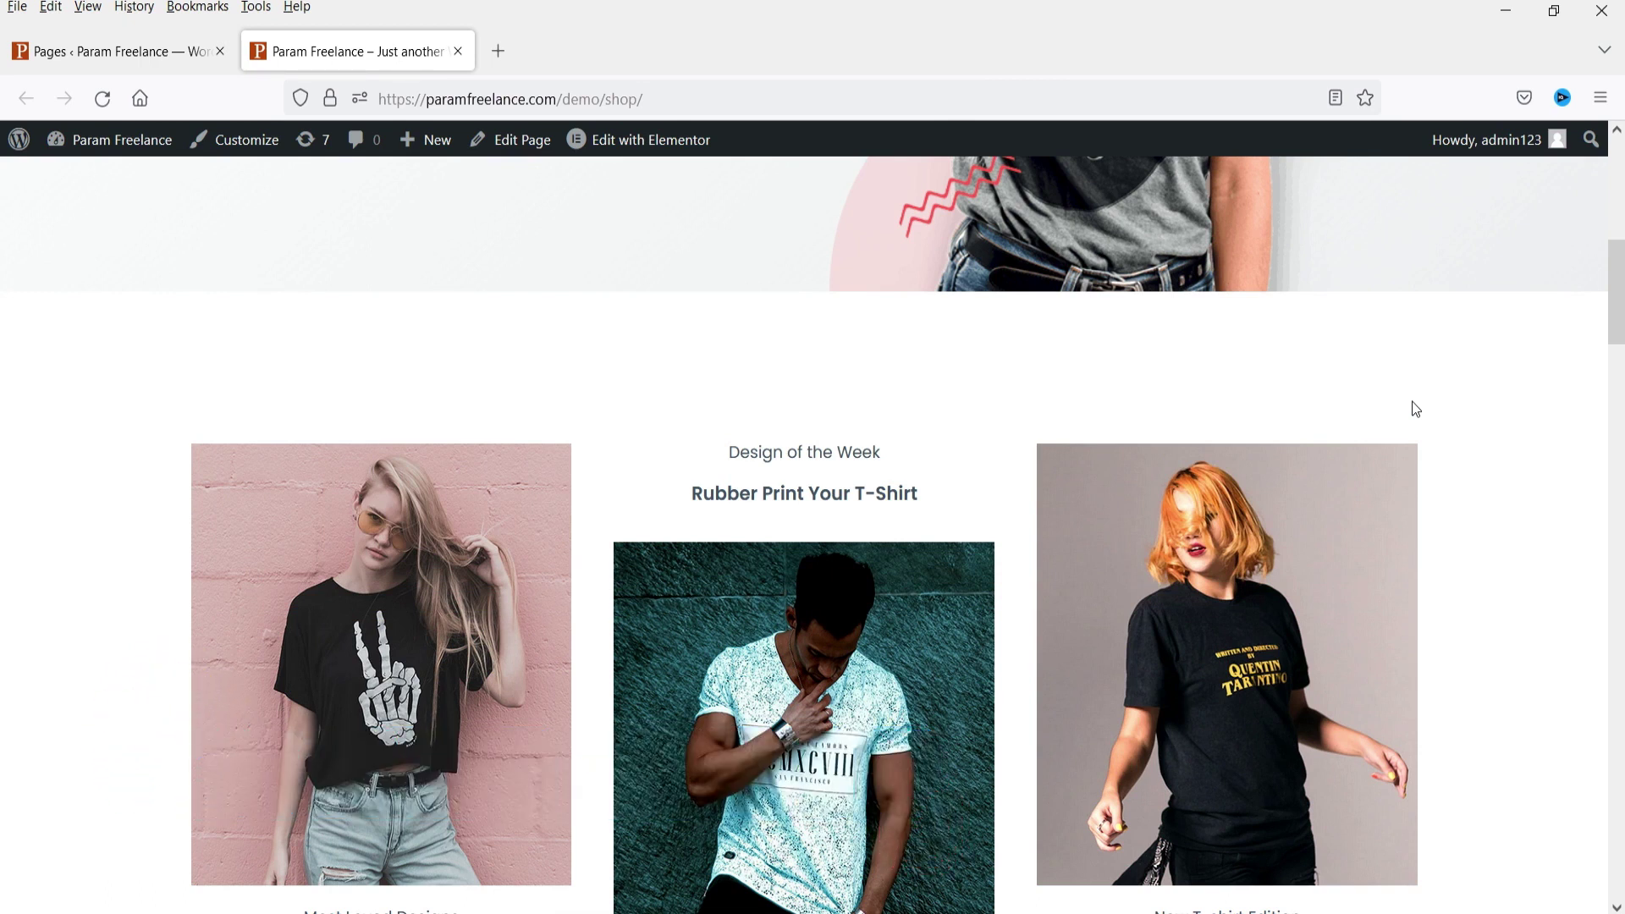
# Search Plugins > Add New for 'embedpress' to find the EmbedPress plugin
pyautogui.click(54, 56)
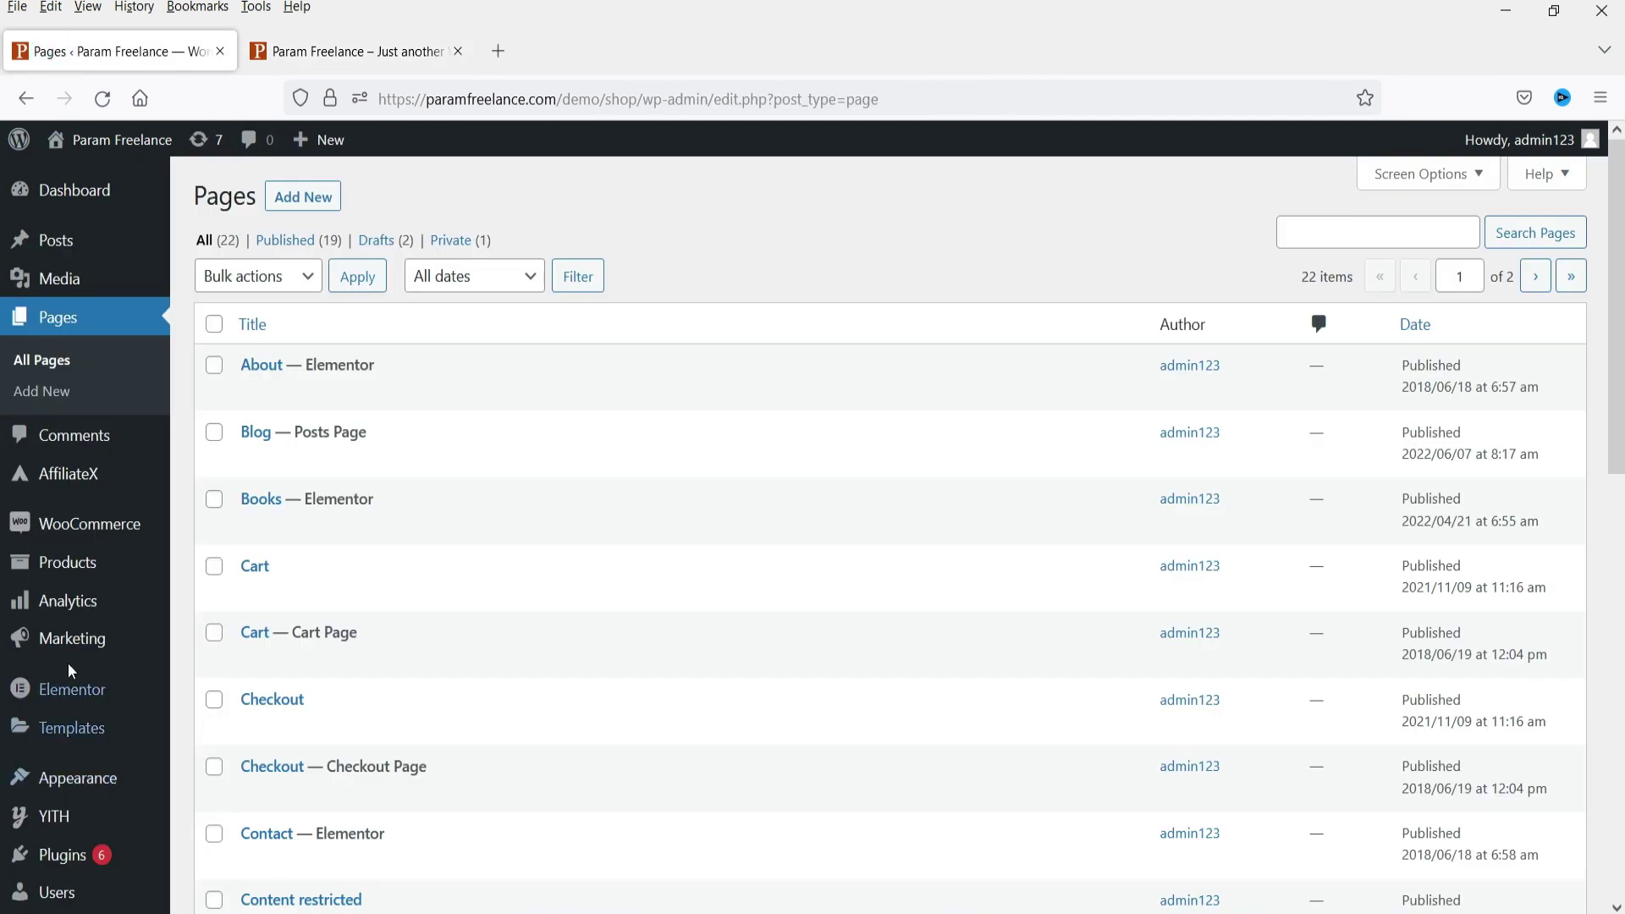
pyautogui.moveTo(62, 872)
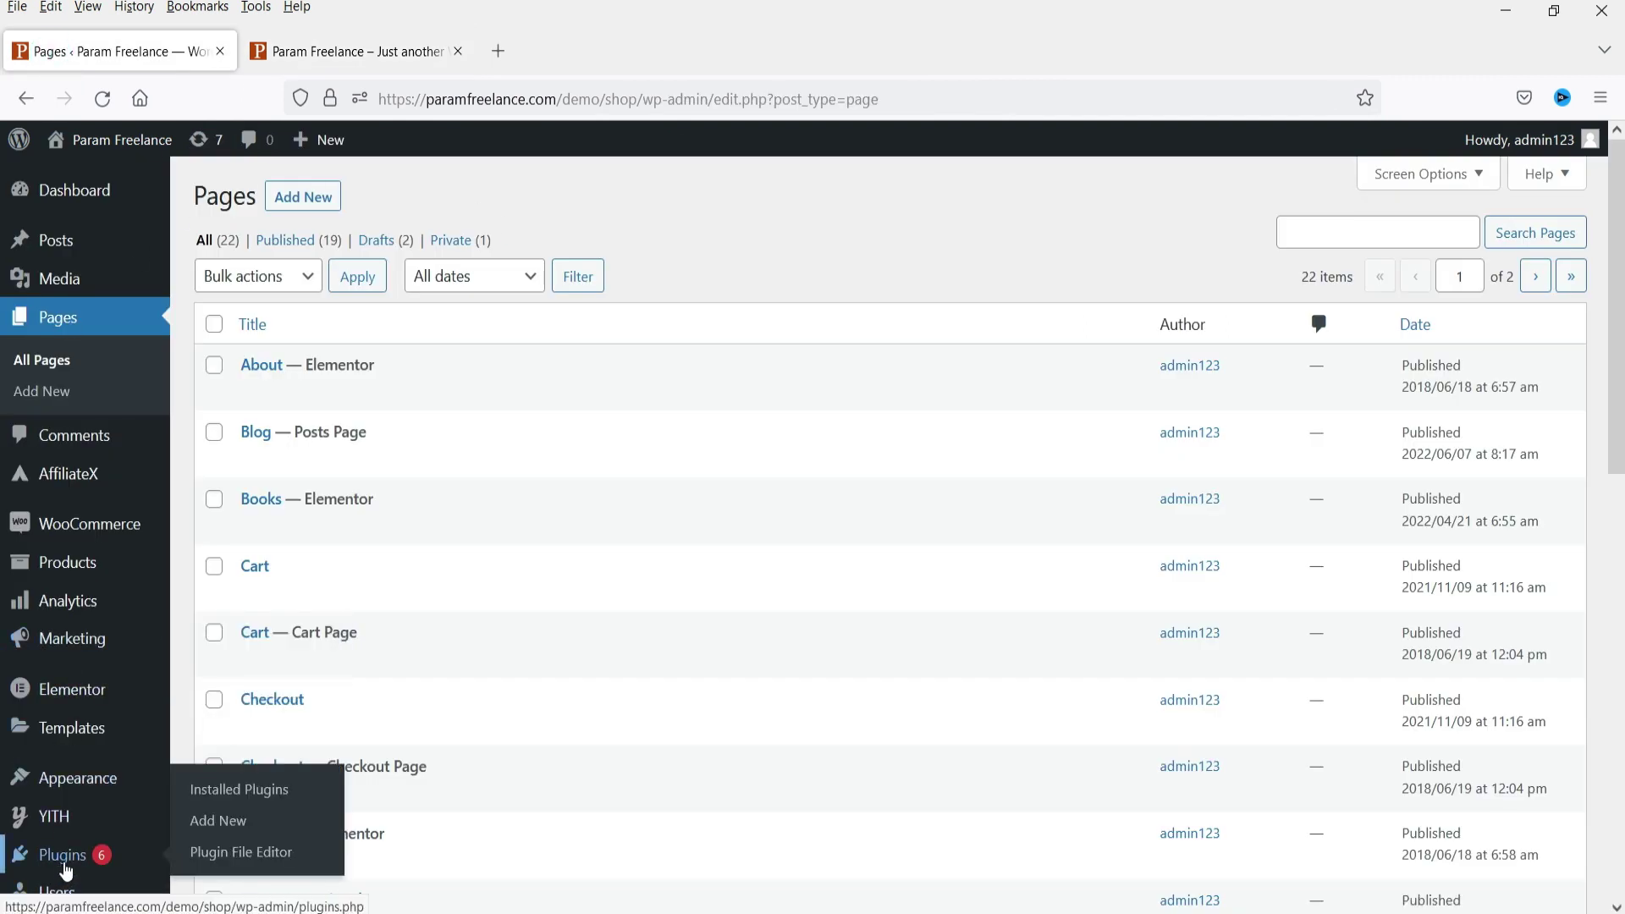
pyautogui.click(219, 821)
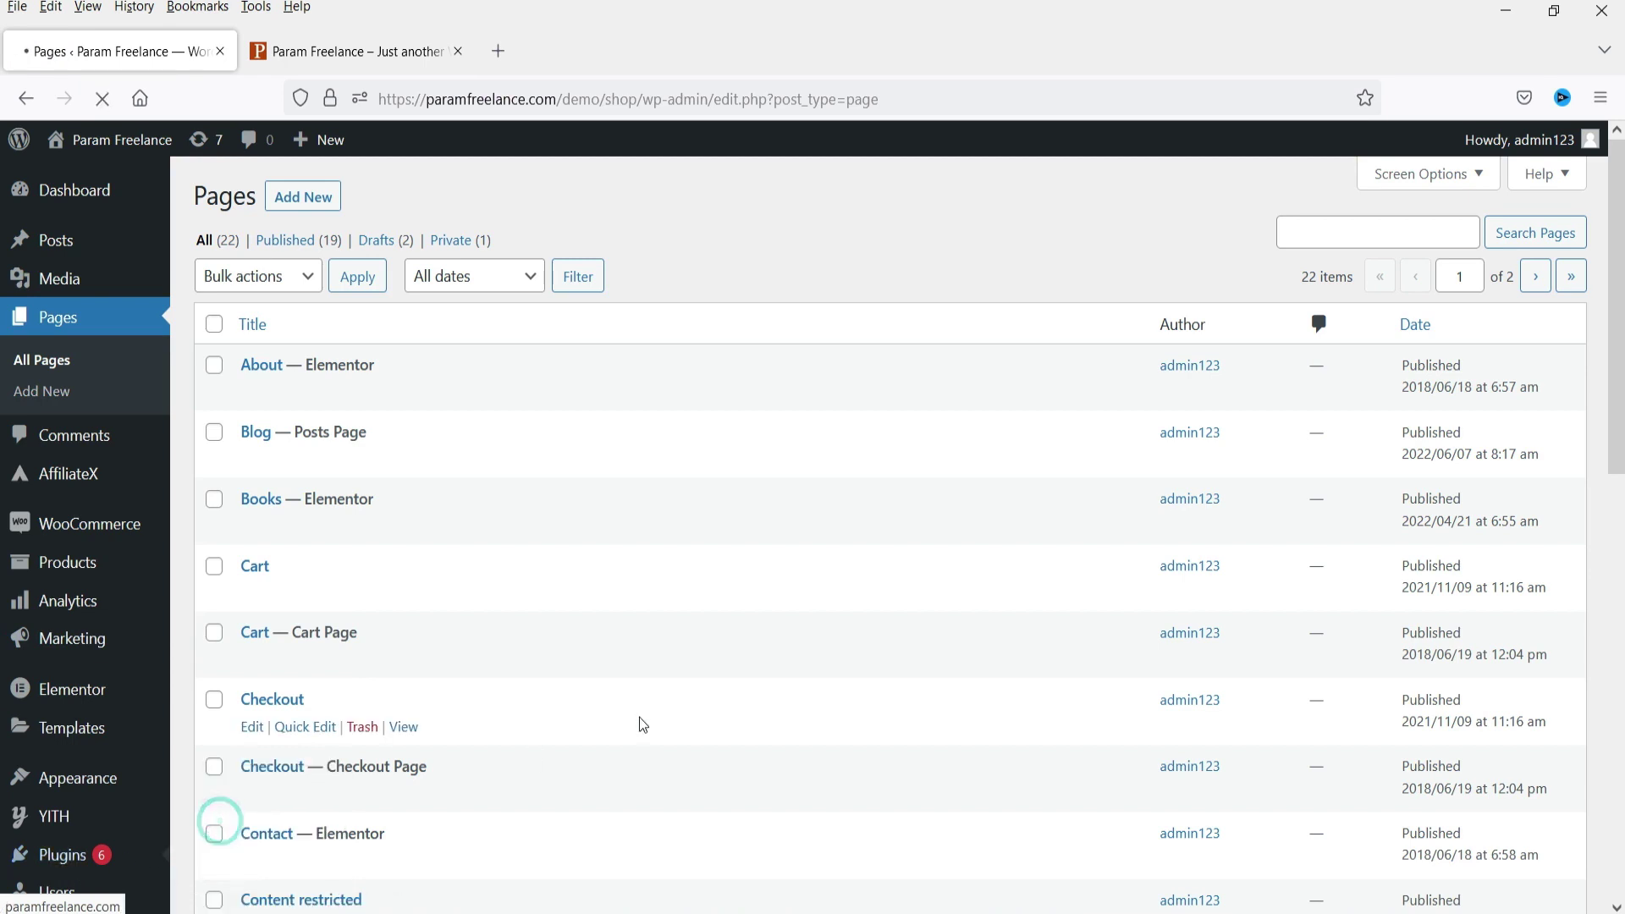
pyautogui.click(1347, 255)
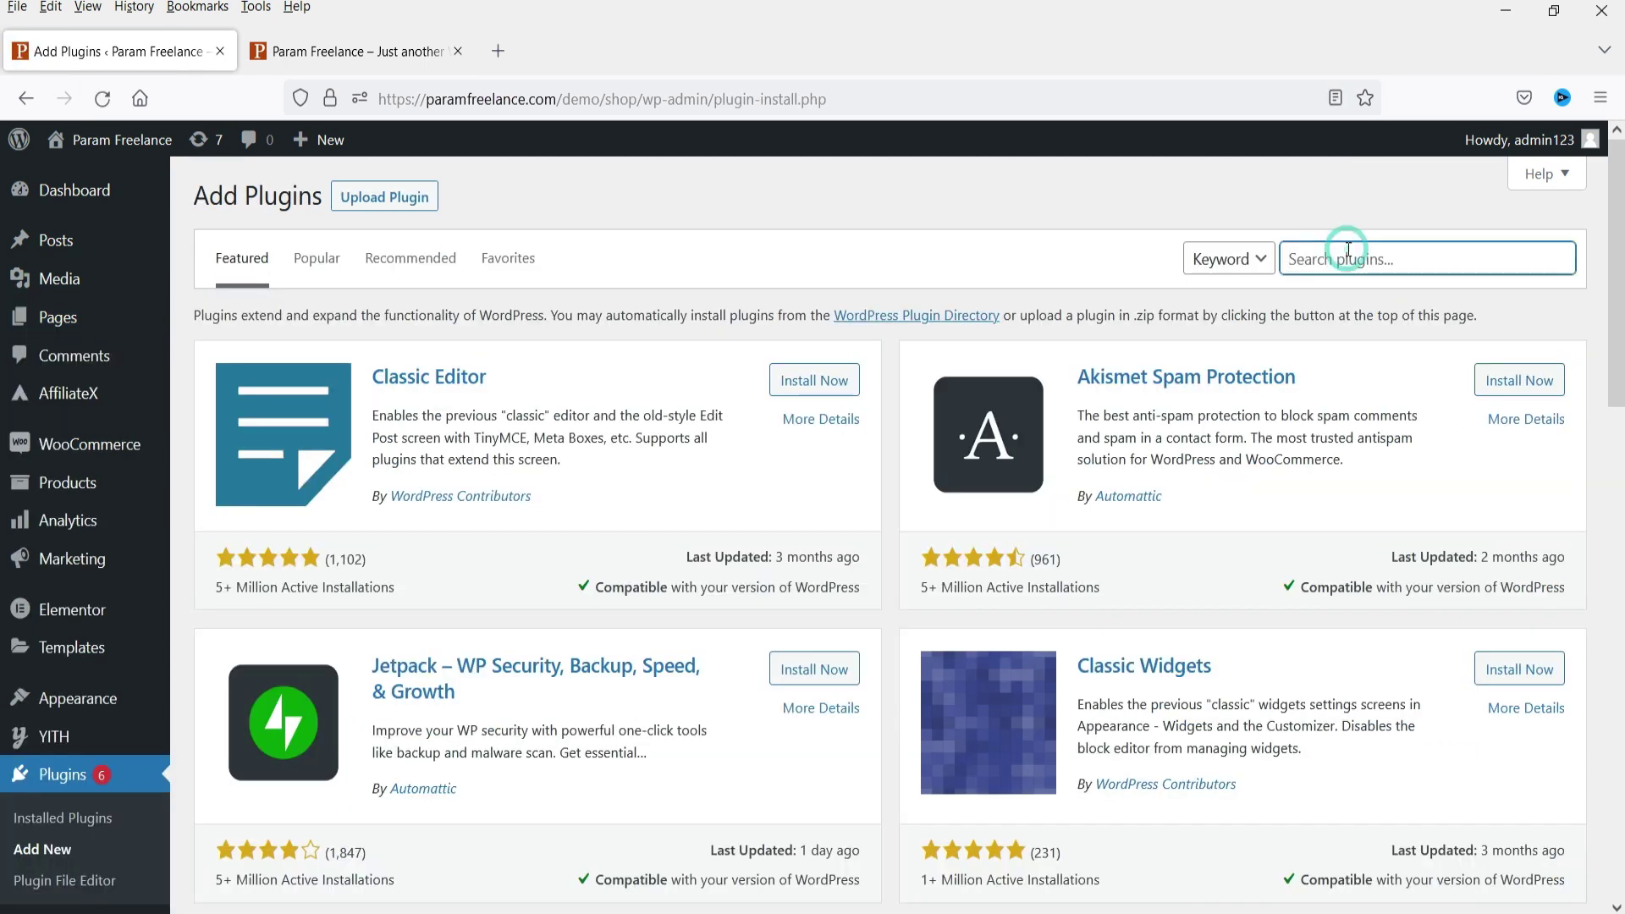
pyautogui.write('embedpress')
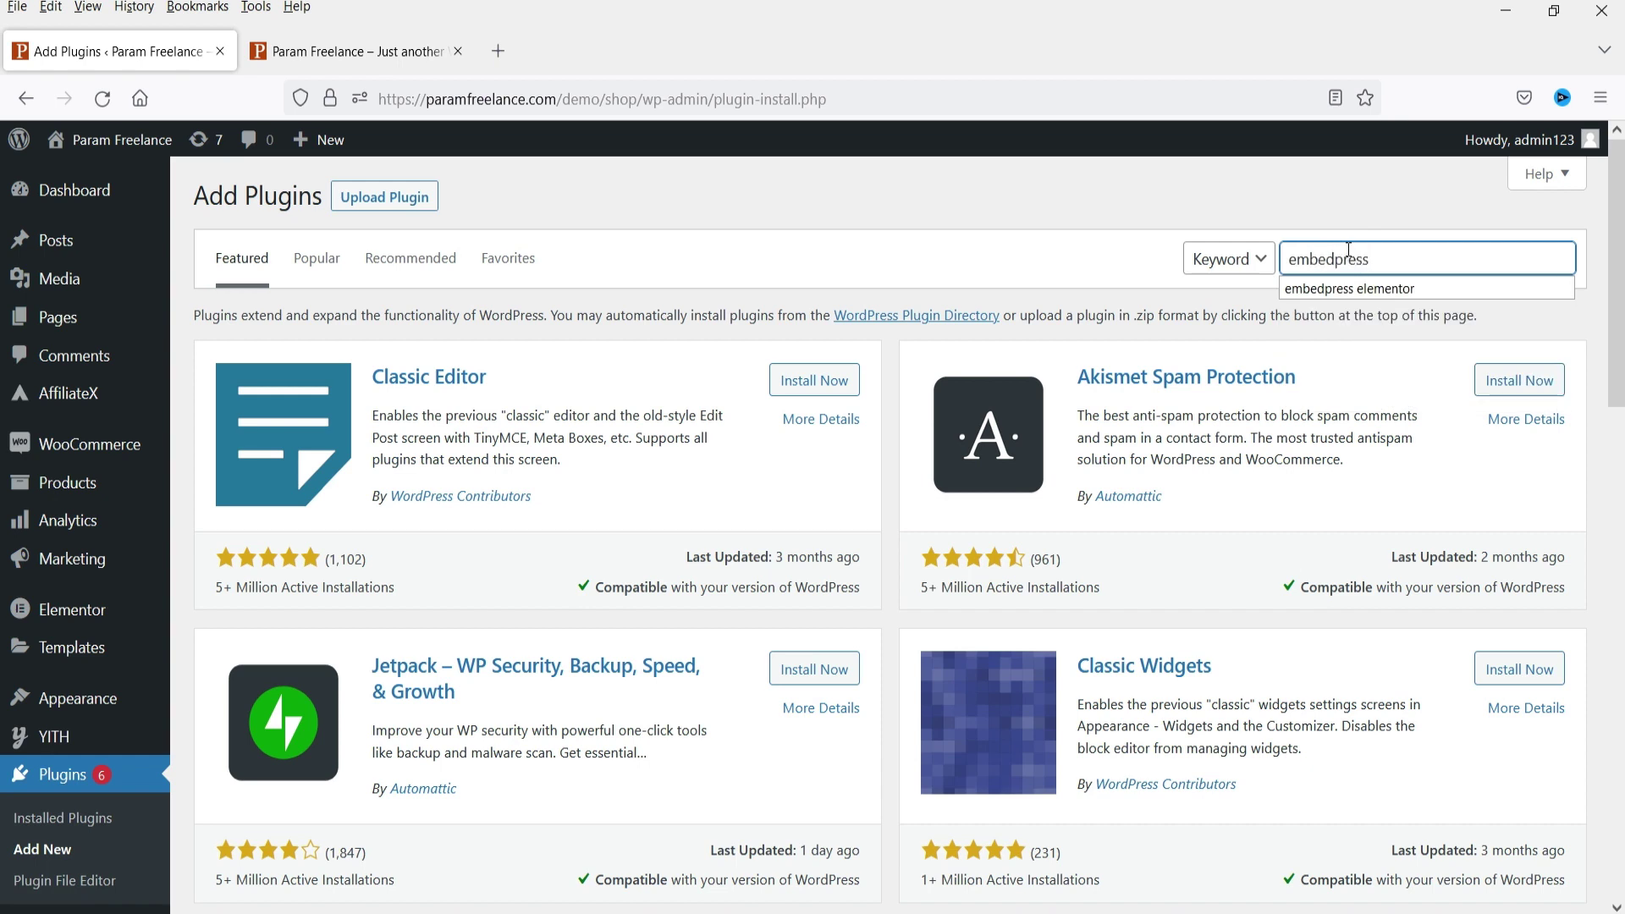
pyautogui.press('Return')
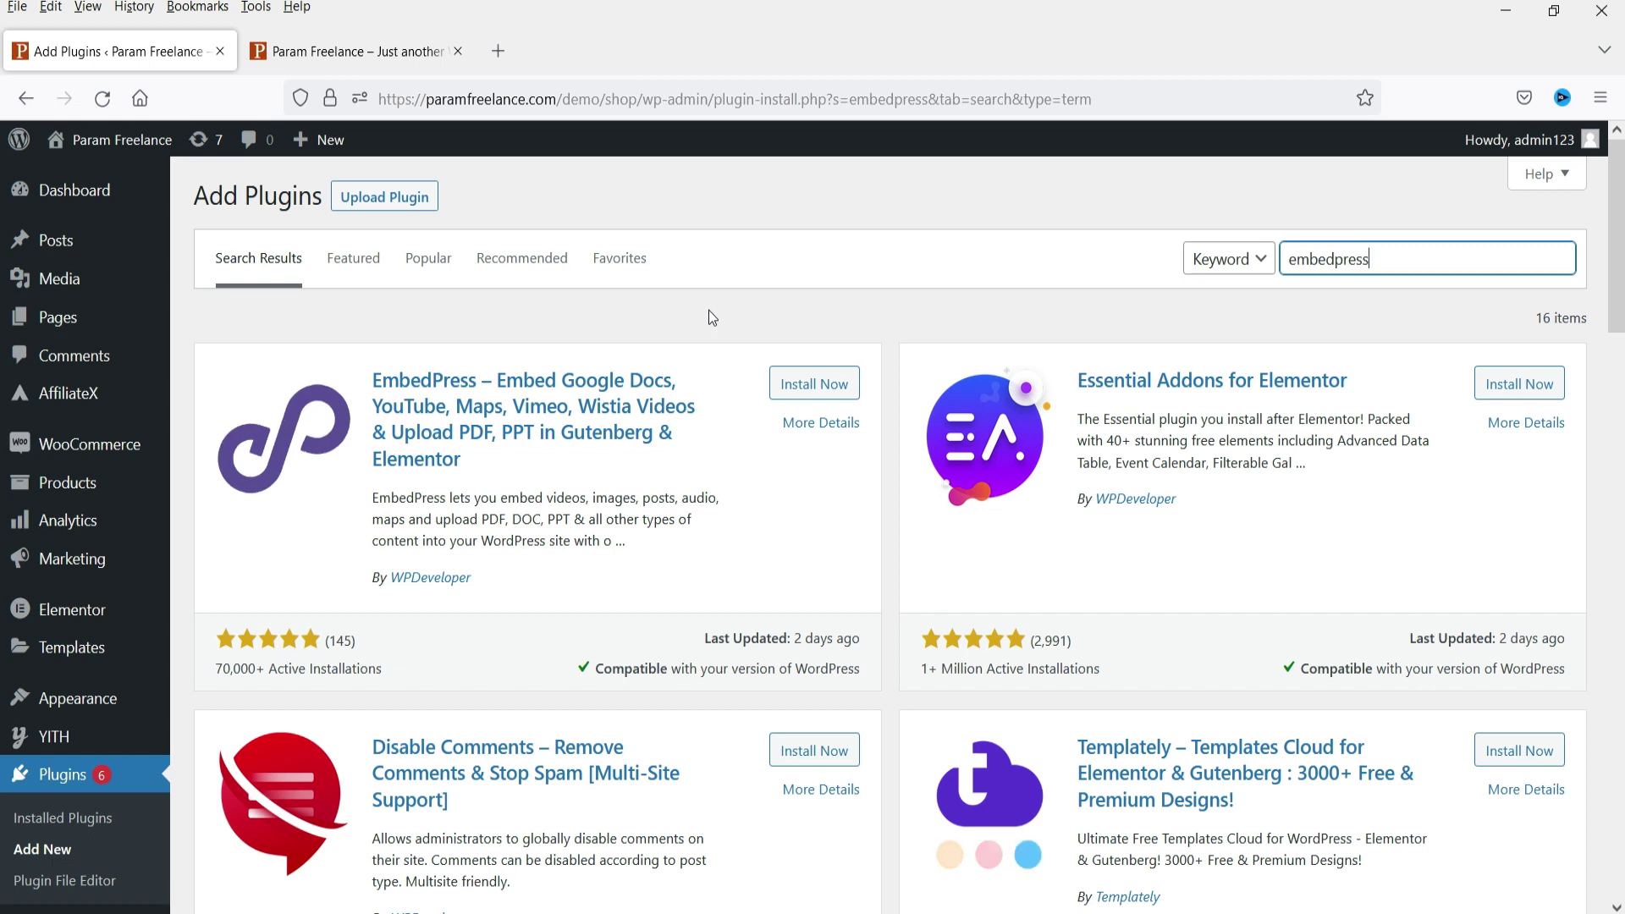
# Install and activate the EmbedPress plugin, then list all site pages
pyautogui.click(798, 391)
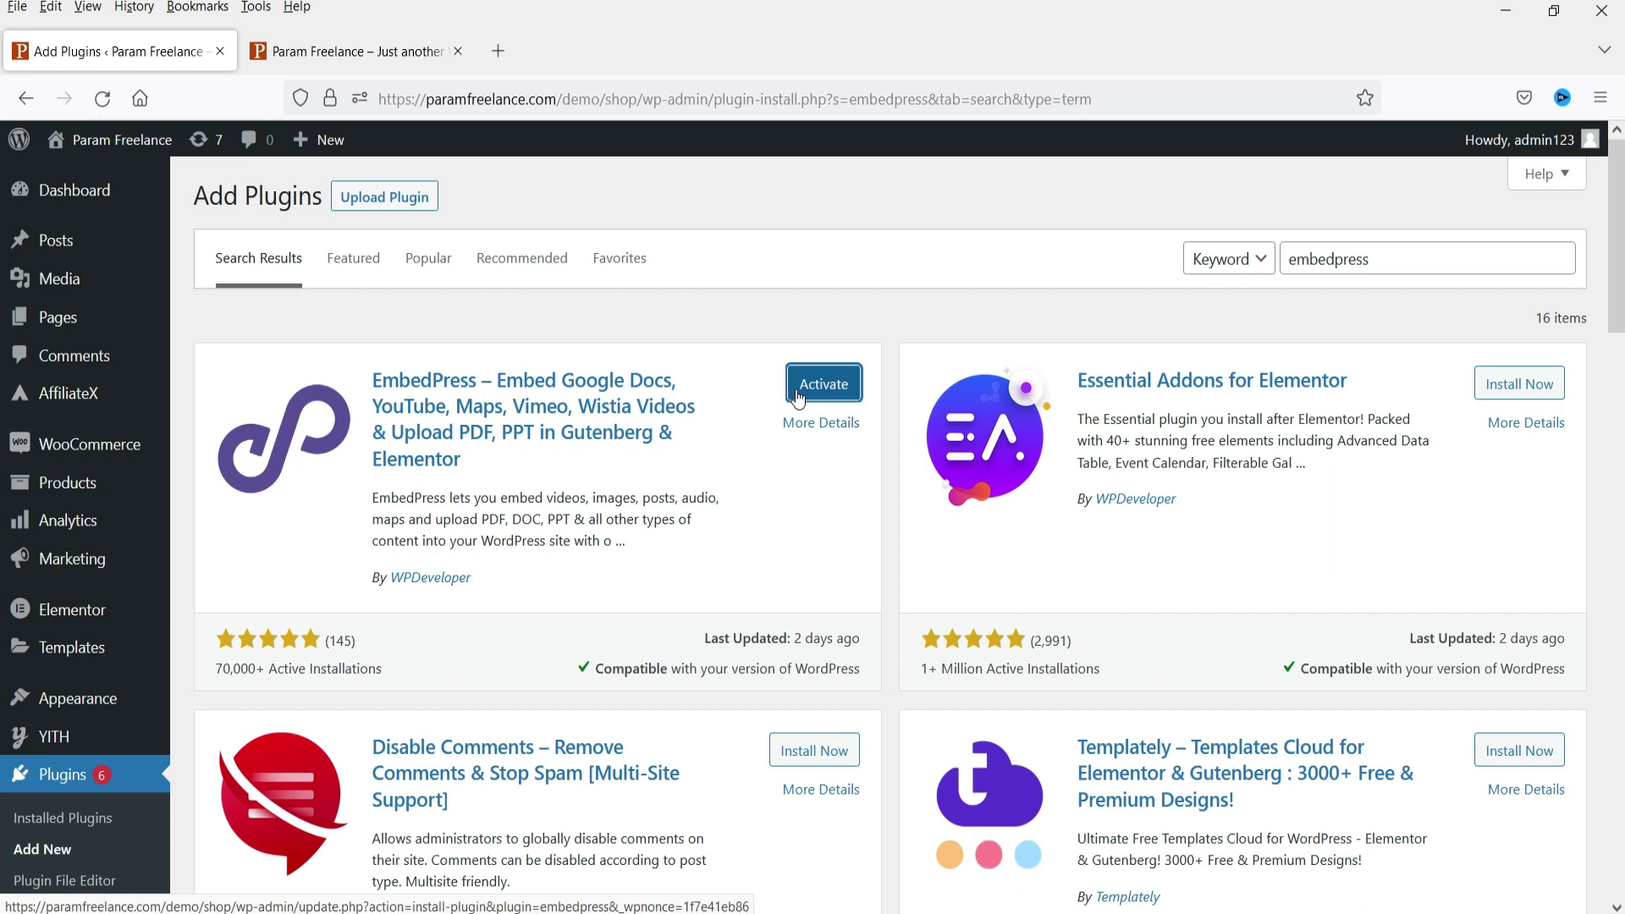
pyautogui.click(840, 398)
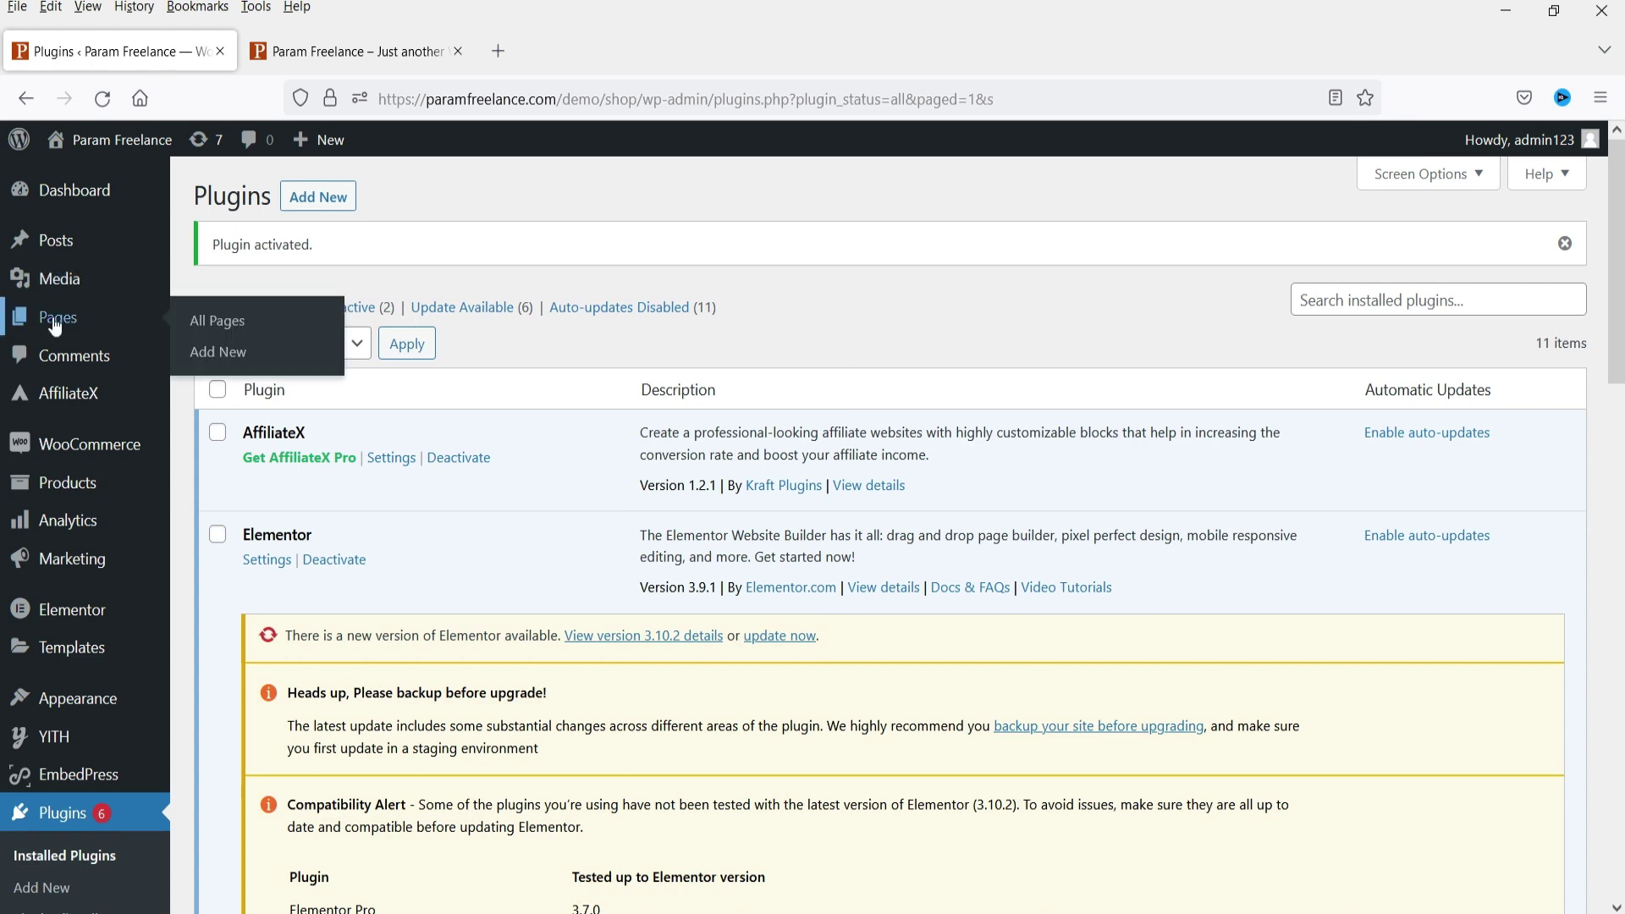
pyautogui.click(711, 309)
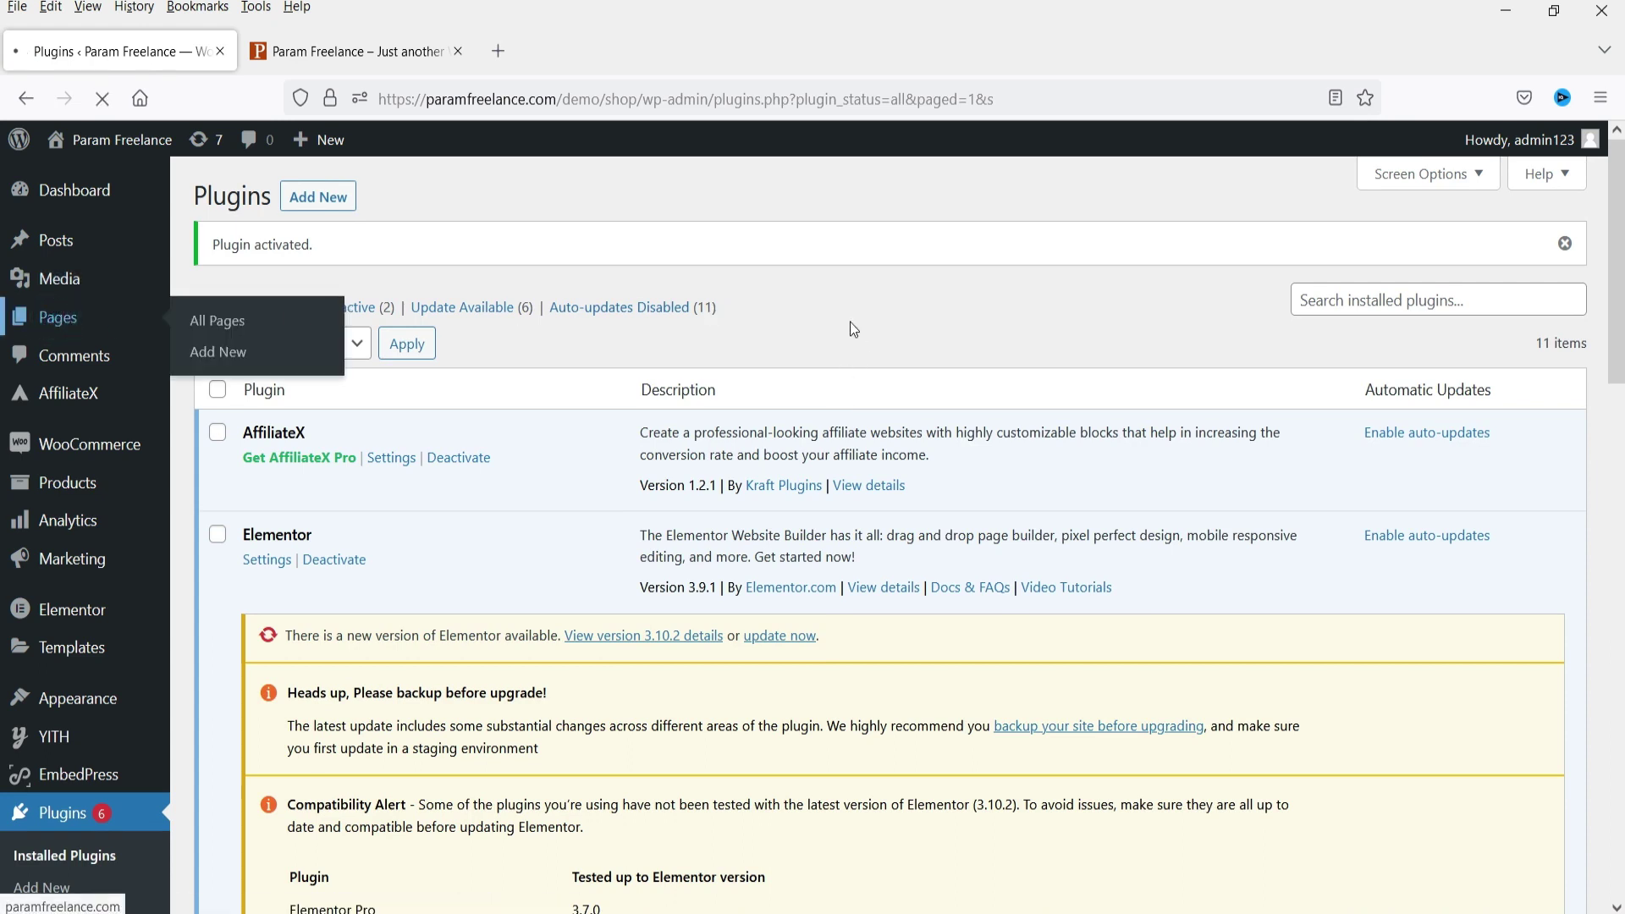
# Scroll the pages list down to Demo and switch to the Astra article PDF
pyautogui.scroll(-5, 849, 322)
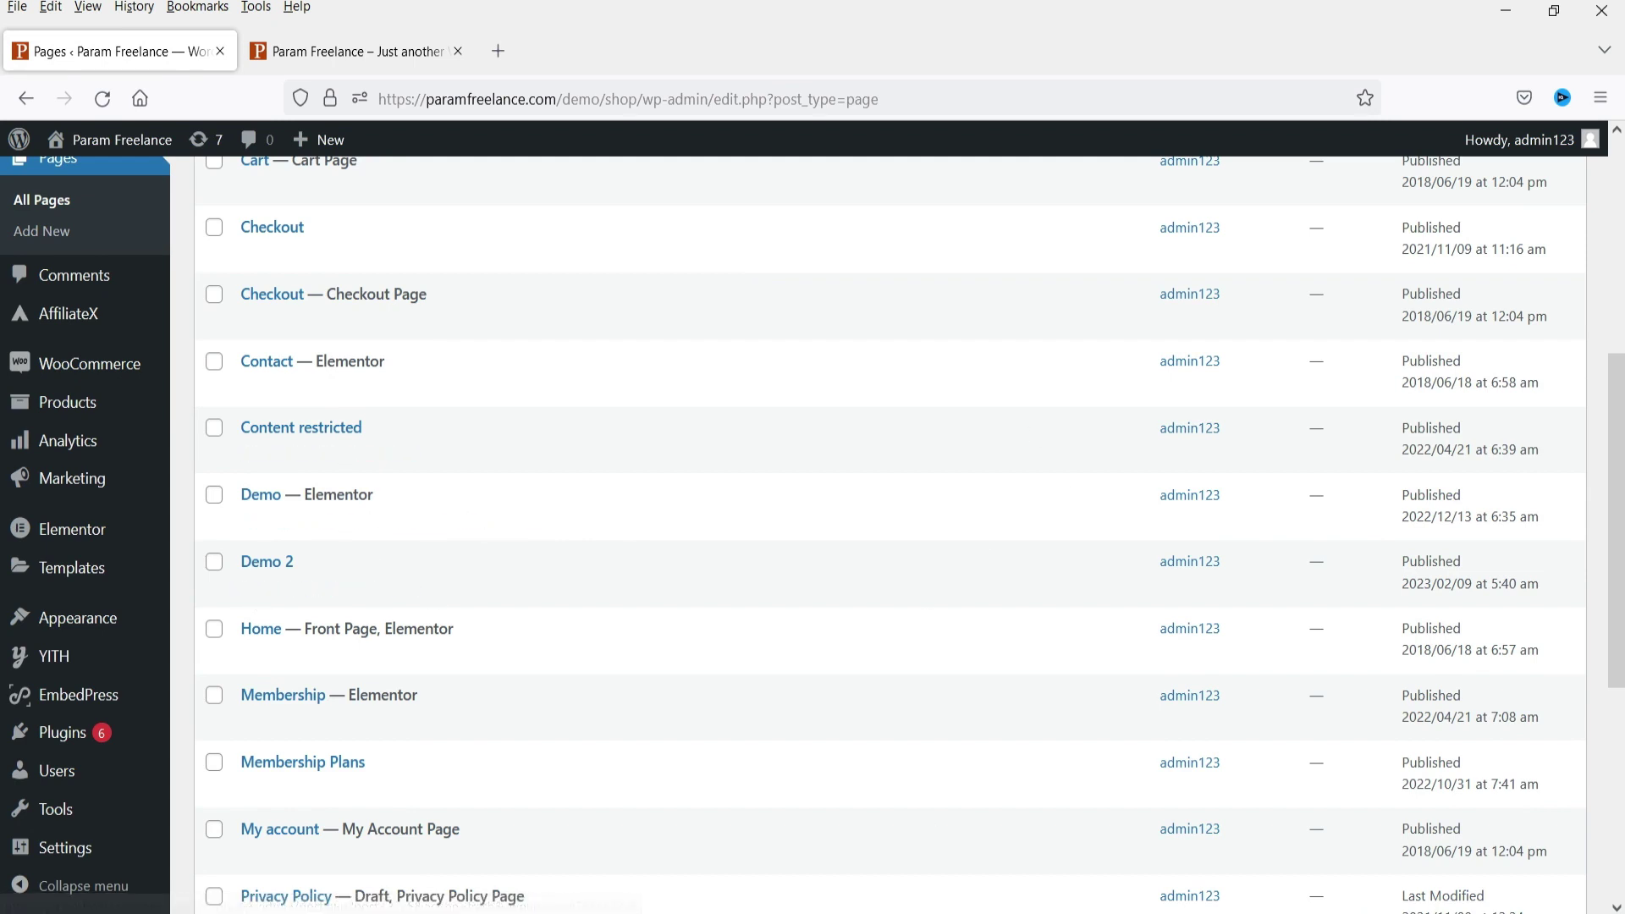
pyautogui.hotkey('alt', 'Tab')
pyautogui.scroll(15, 651, 360)
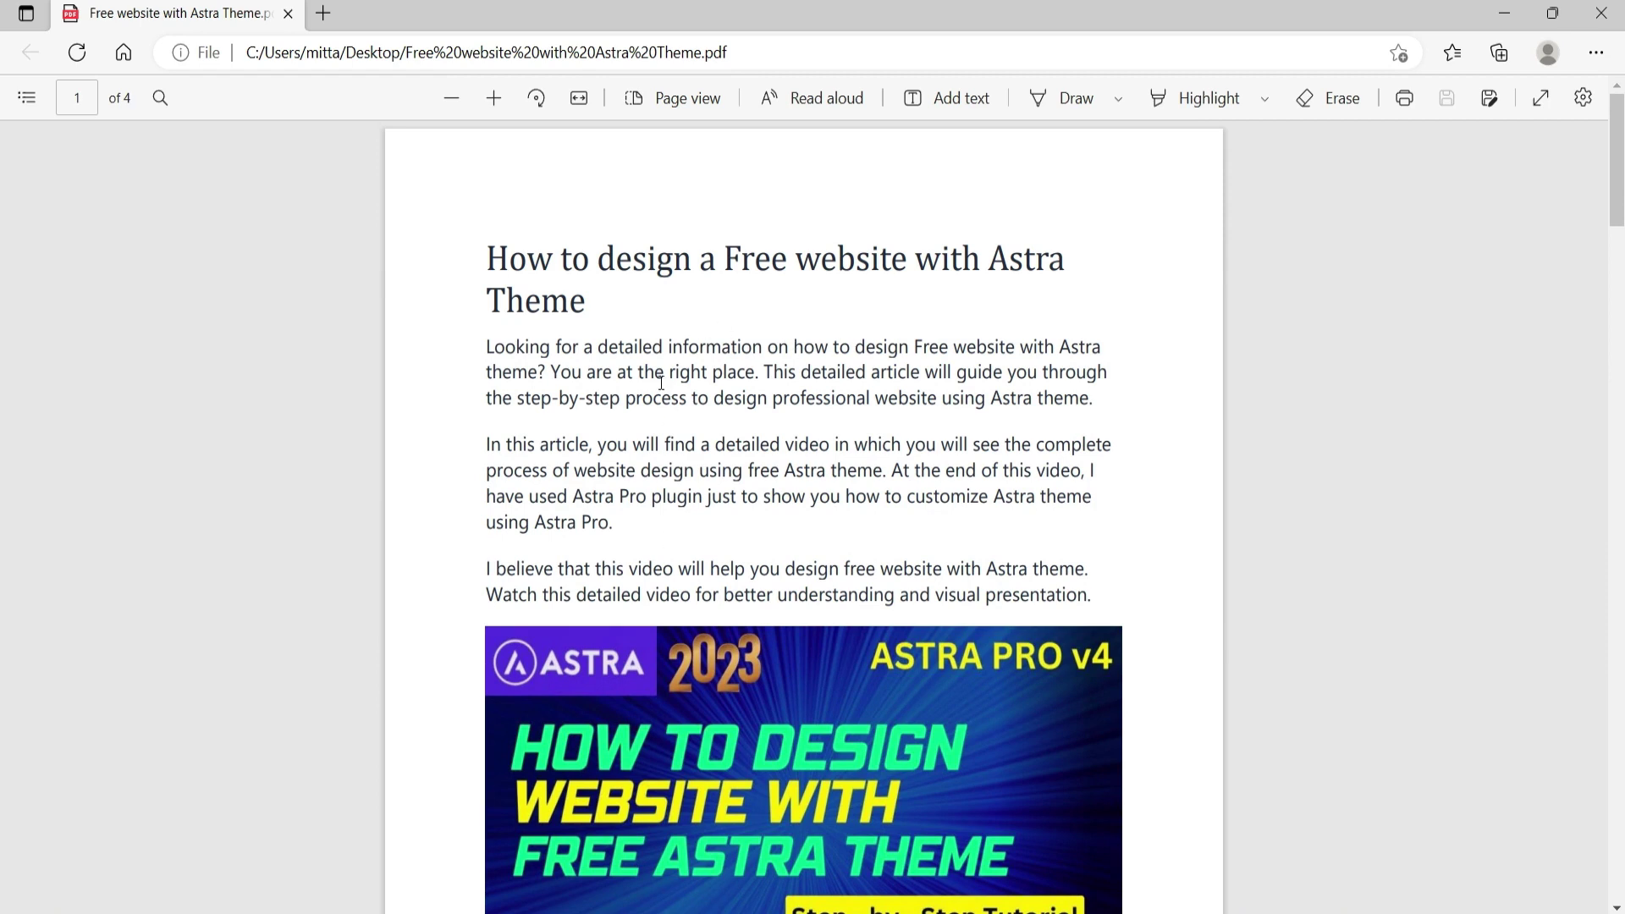
# Compare the Astra theme PDF with the live article, then return to the WordPress Pages list
pyautogui.scroll(-1, 662, 381)
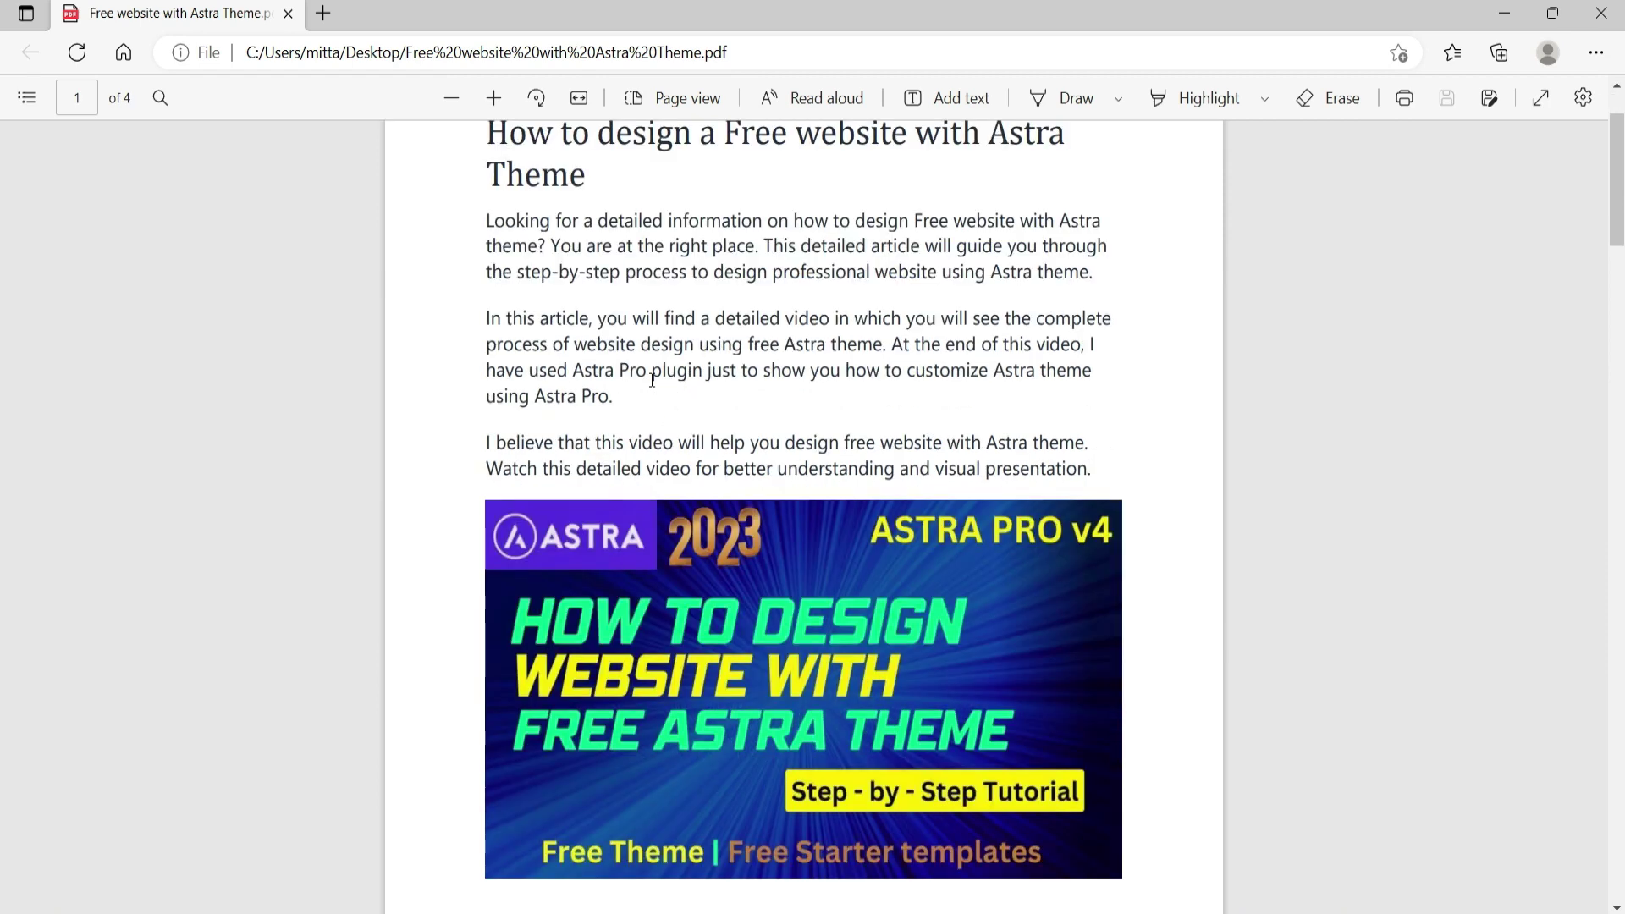
pyautogui.scroll(1, 653, 380)
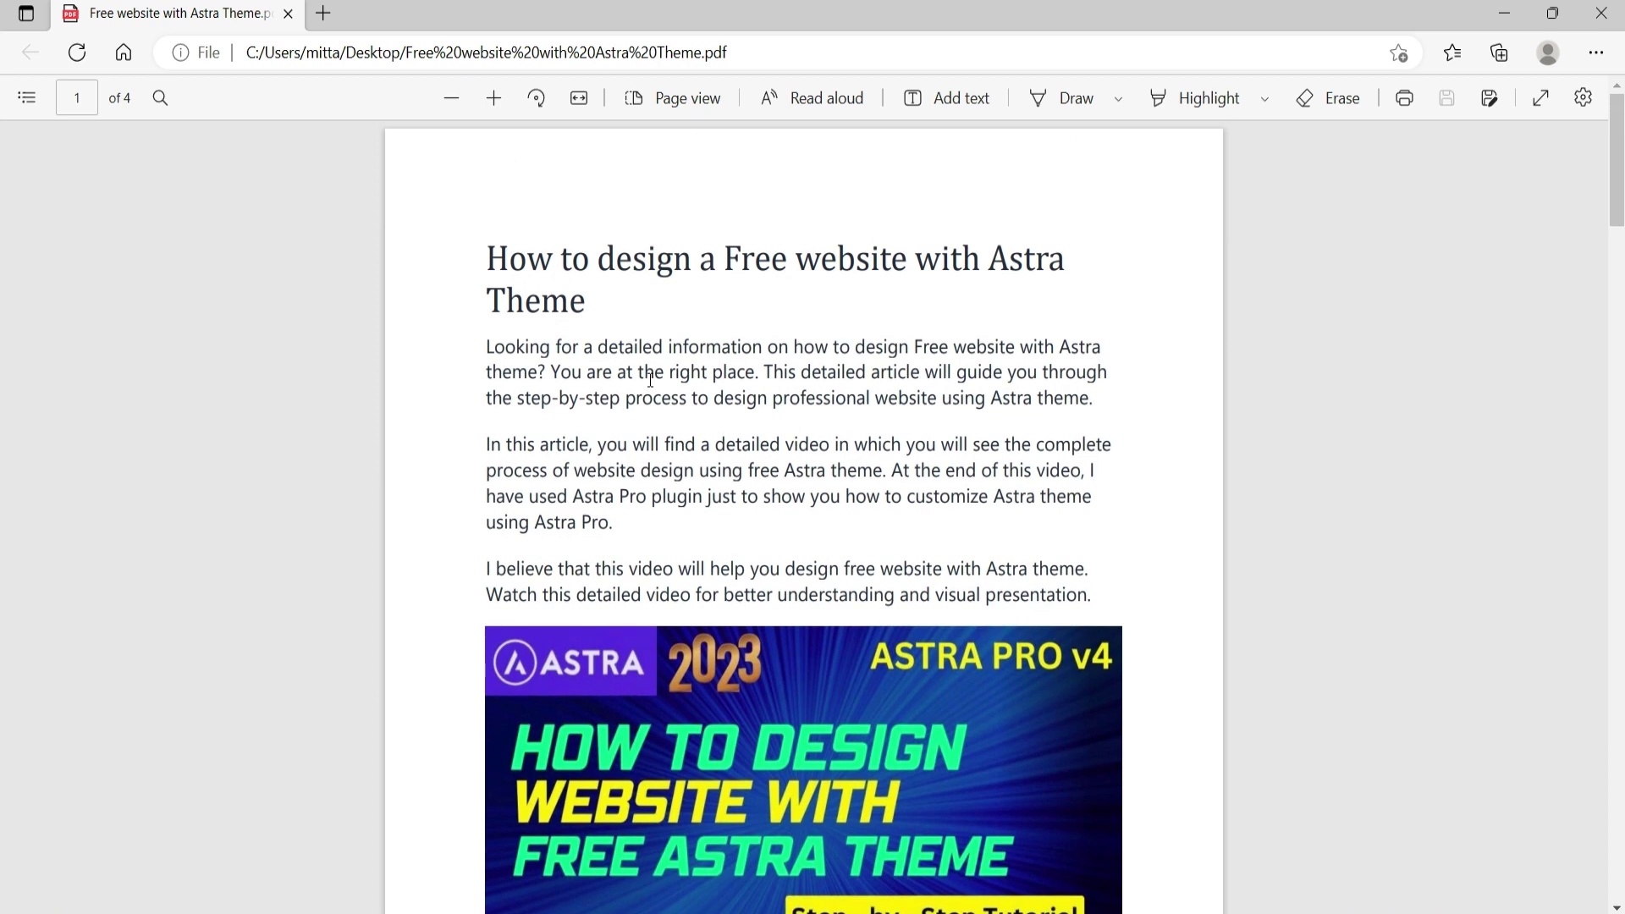
pyautogui.hotkey('alt', 'Tab')
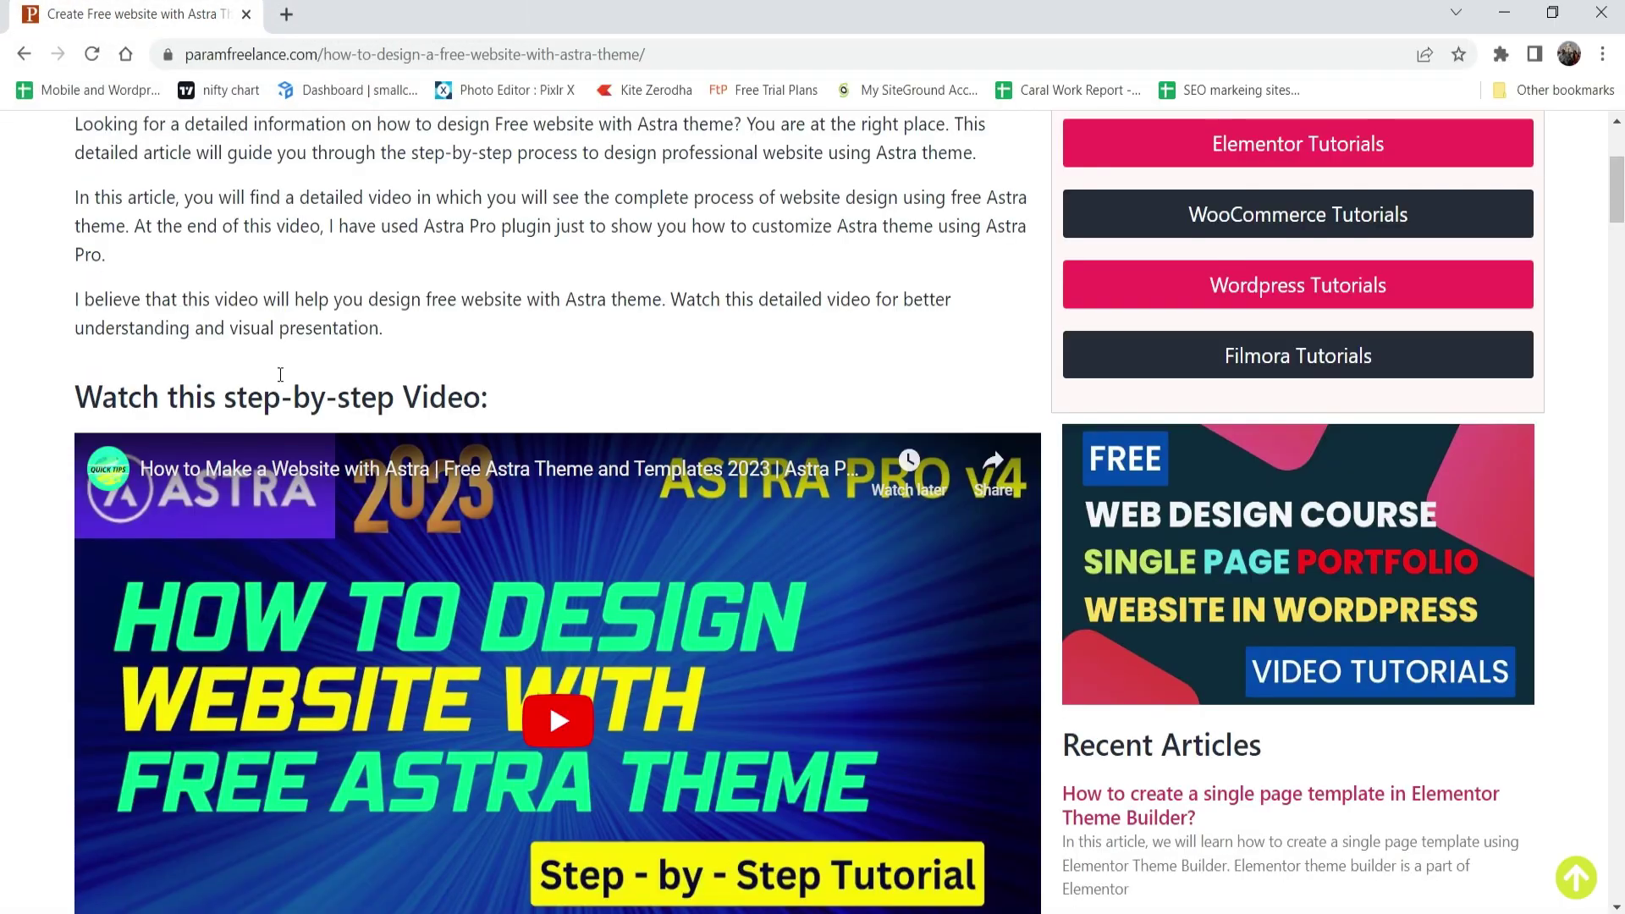
pyautogui.scroll(4, 70, 373)
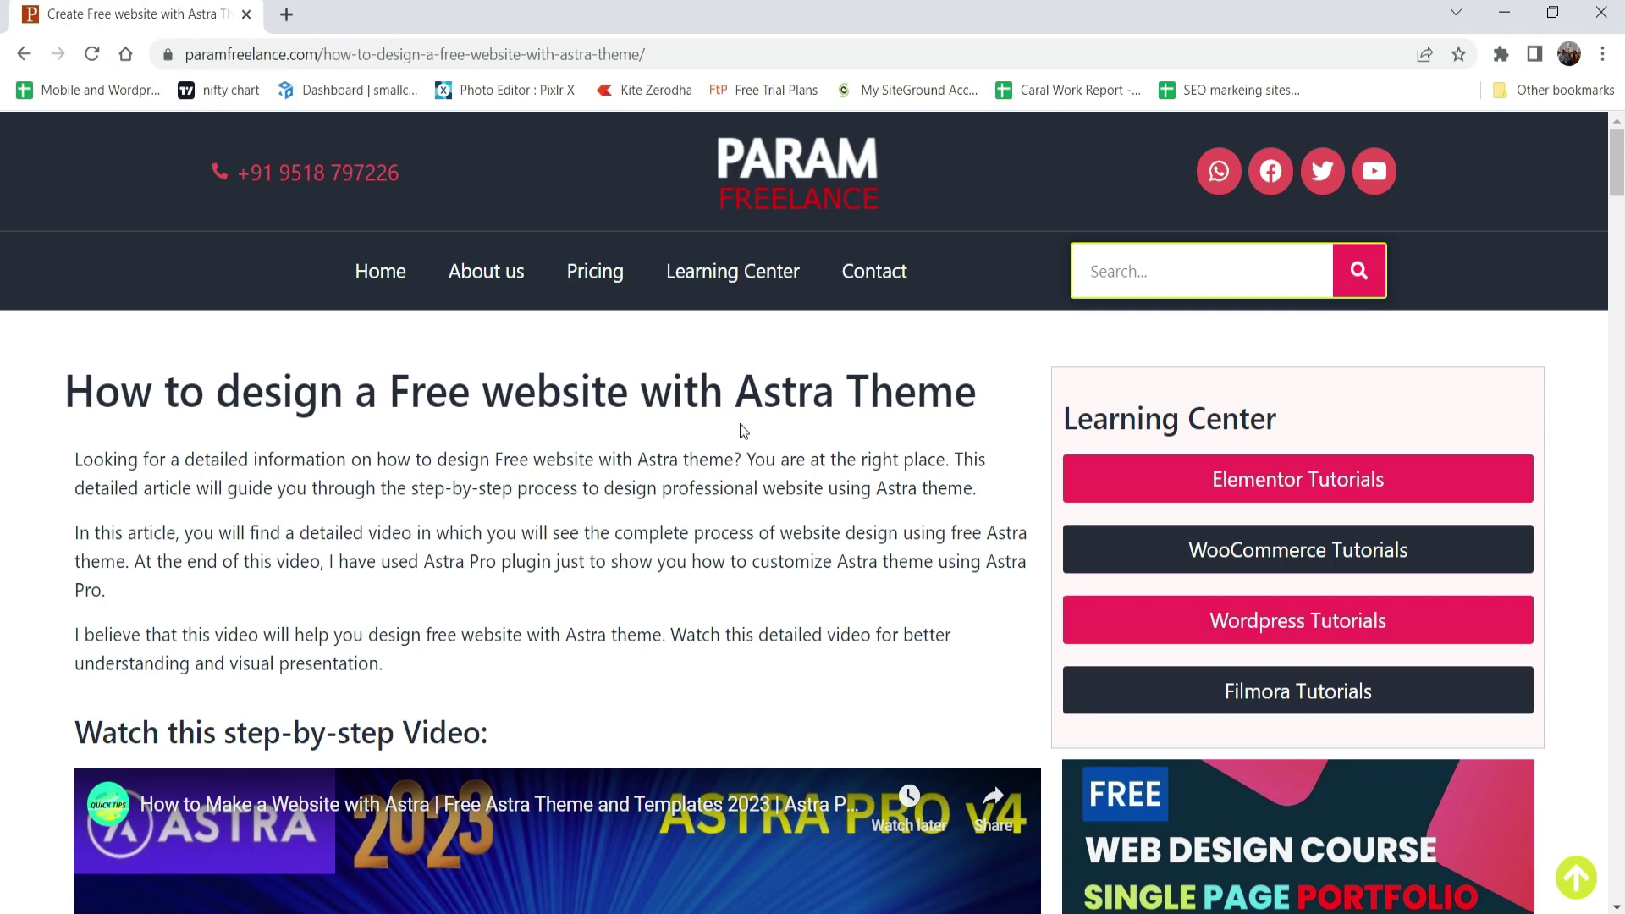
pyautogui.scroll(-5, 740, 424)
pyautogui.scroll(5, 474, 301)
pyautogui.hotkey('alt', 'Tab')
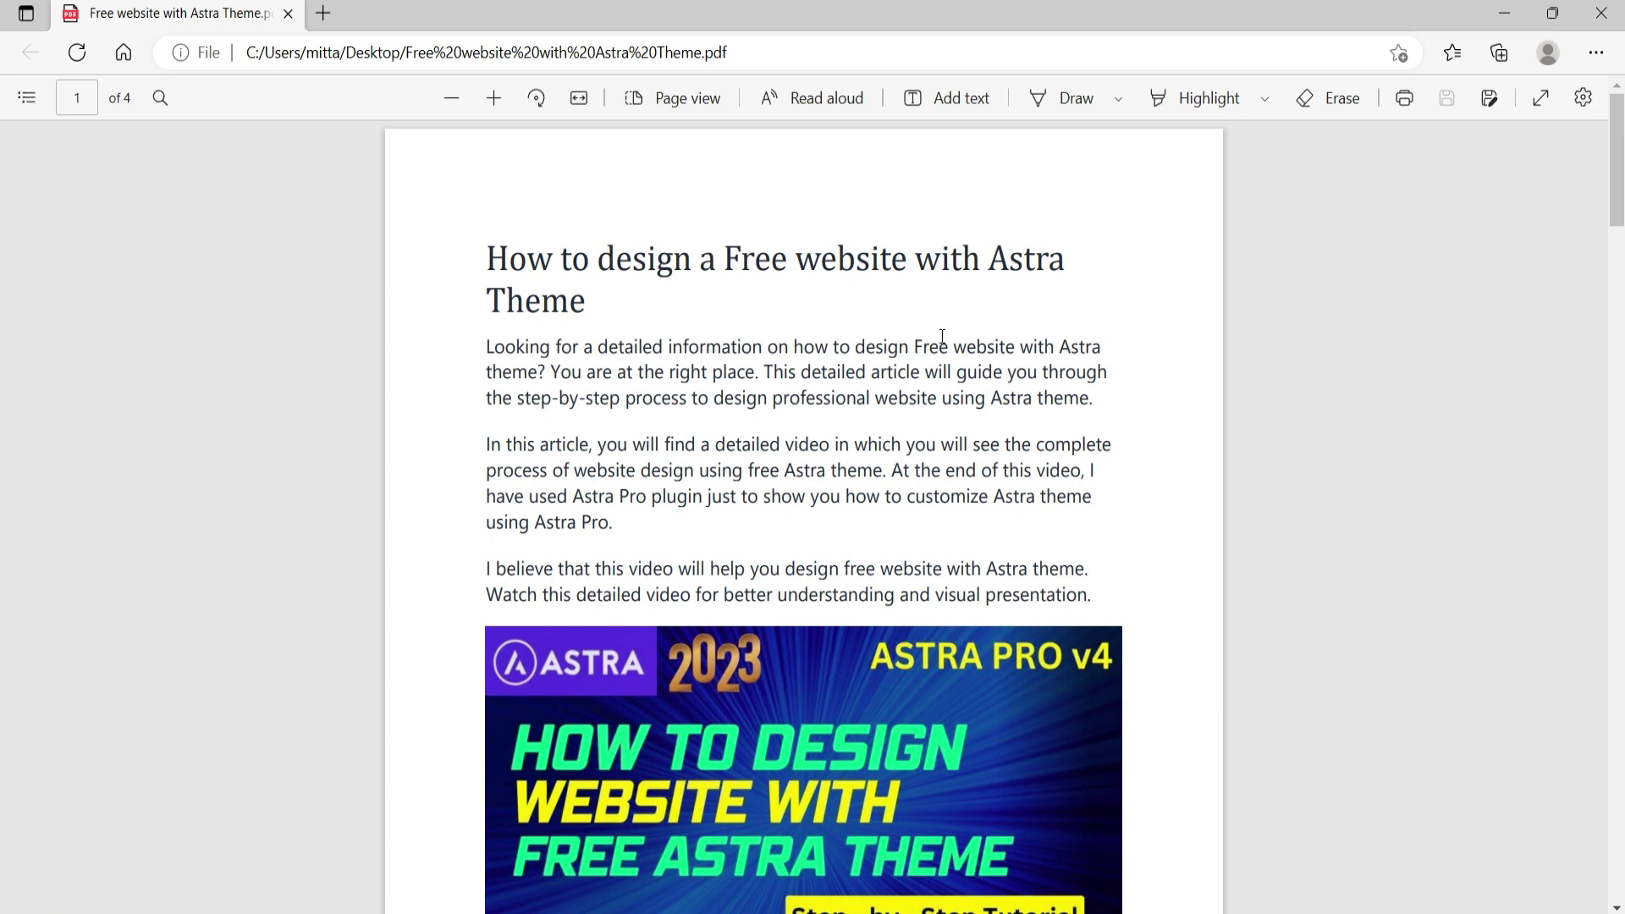
pyautogui.hotkey('alt', 'Tab')
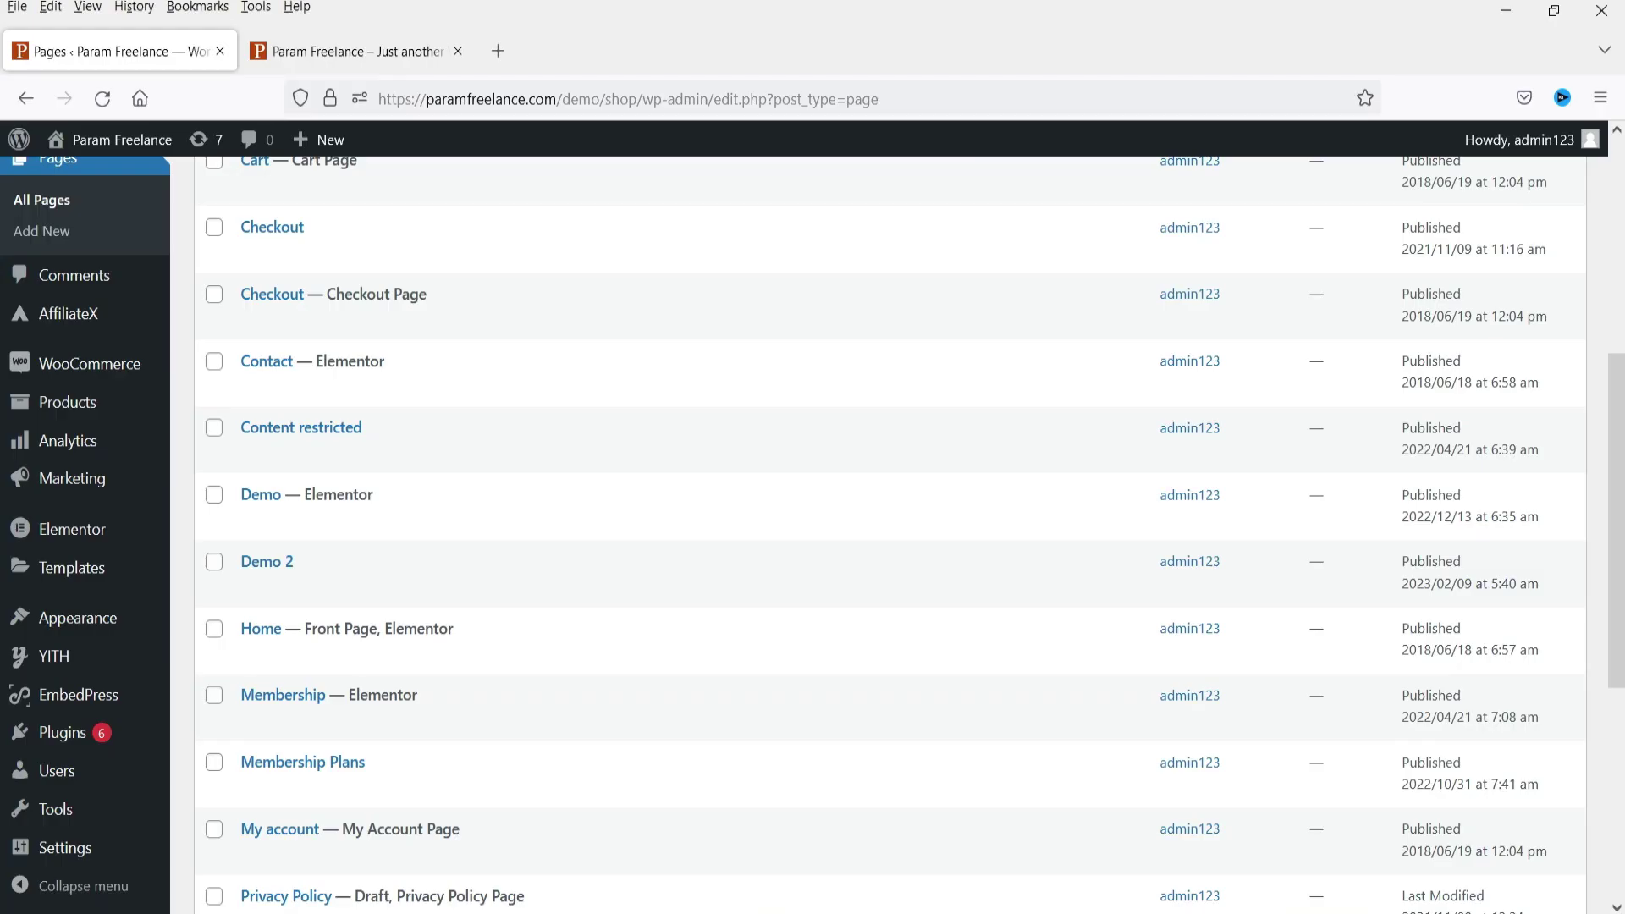
# Open the Demo page's Elementor editor in a new tab and close the leftover live-site tab
pyautogui.click(339, 64)
pyautogui.click(47, 57)
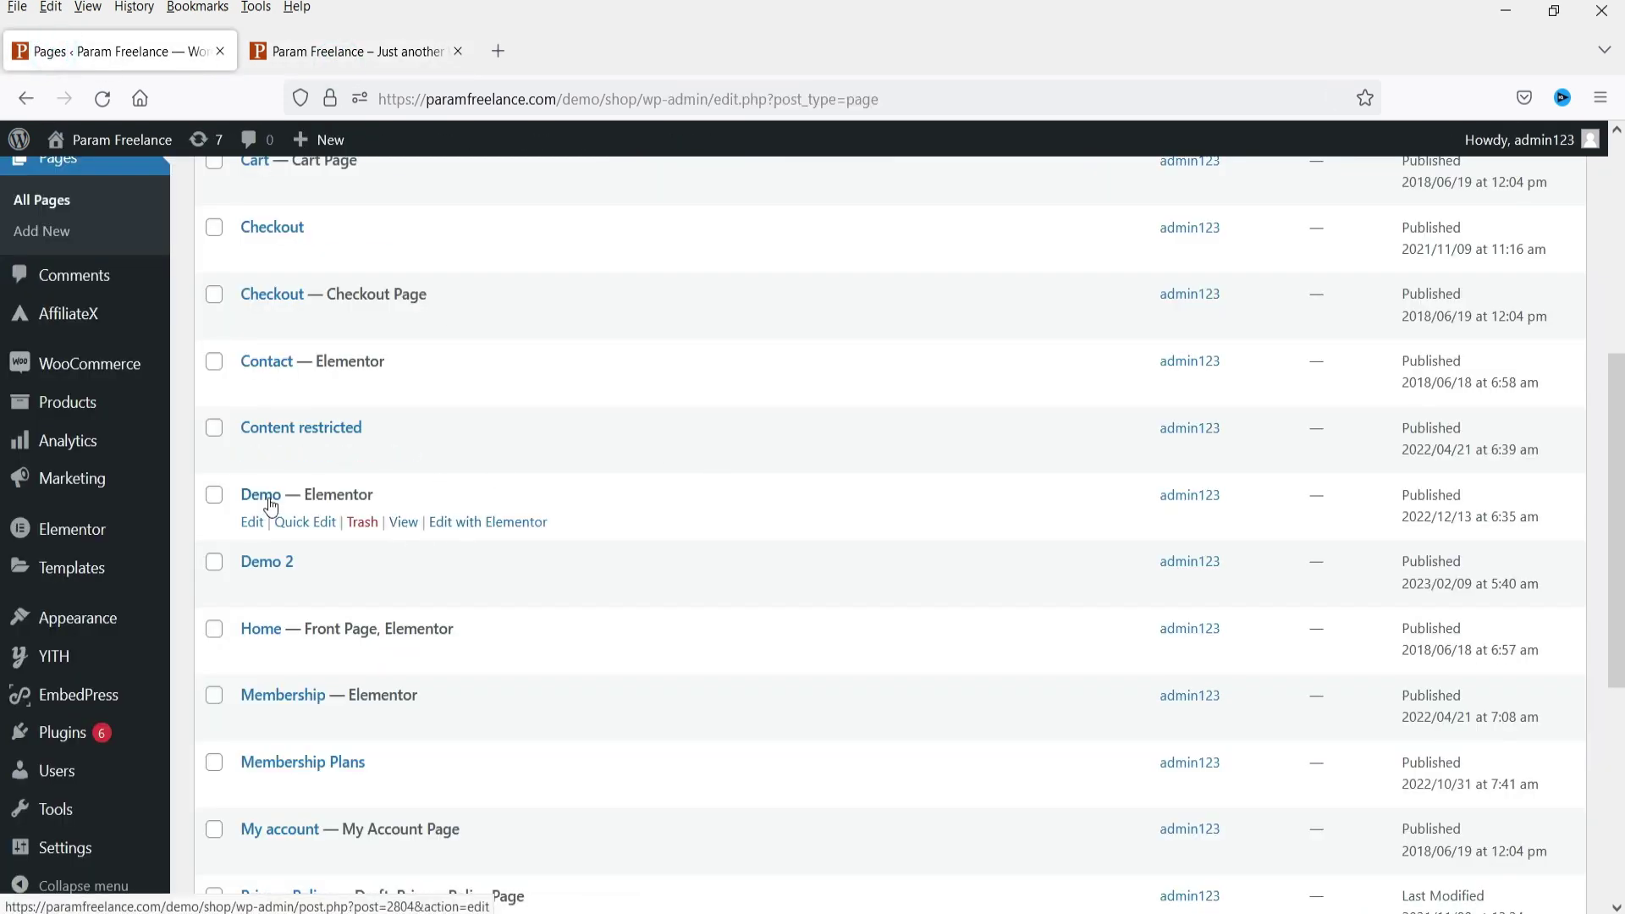
pyautogui.rightClick(481, 525)
pyautogui.click(535, 557)
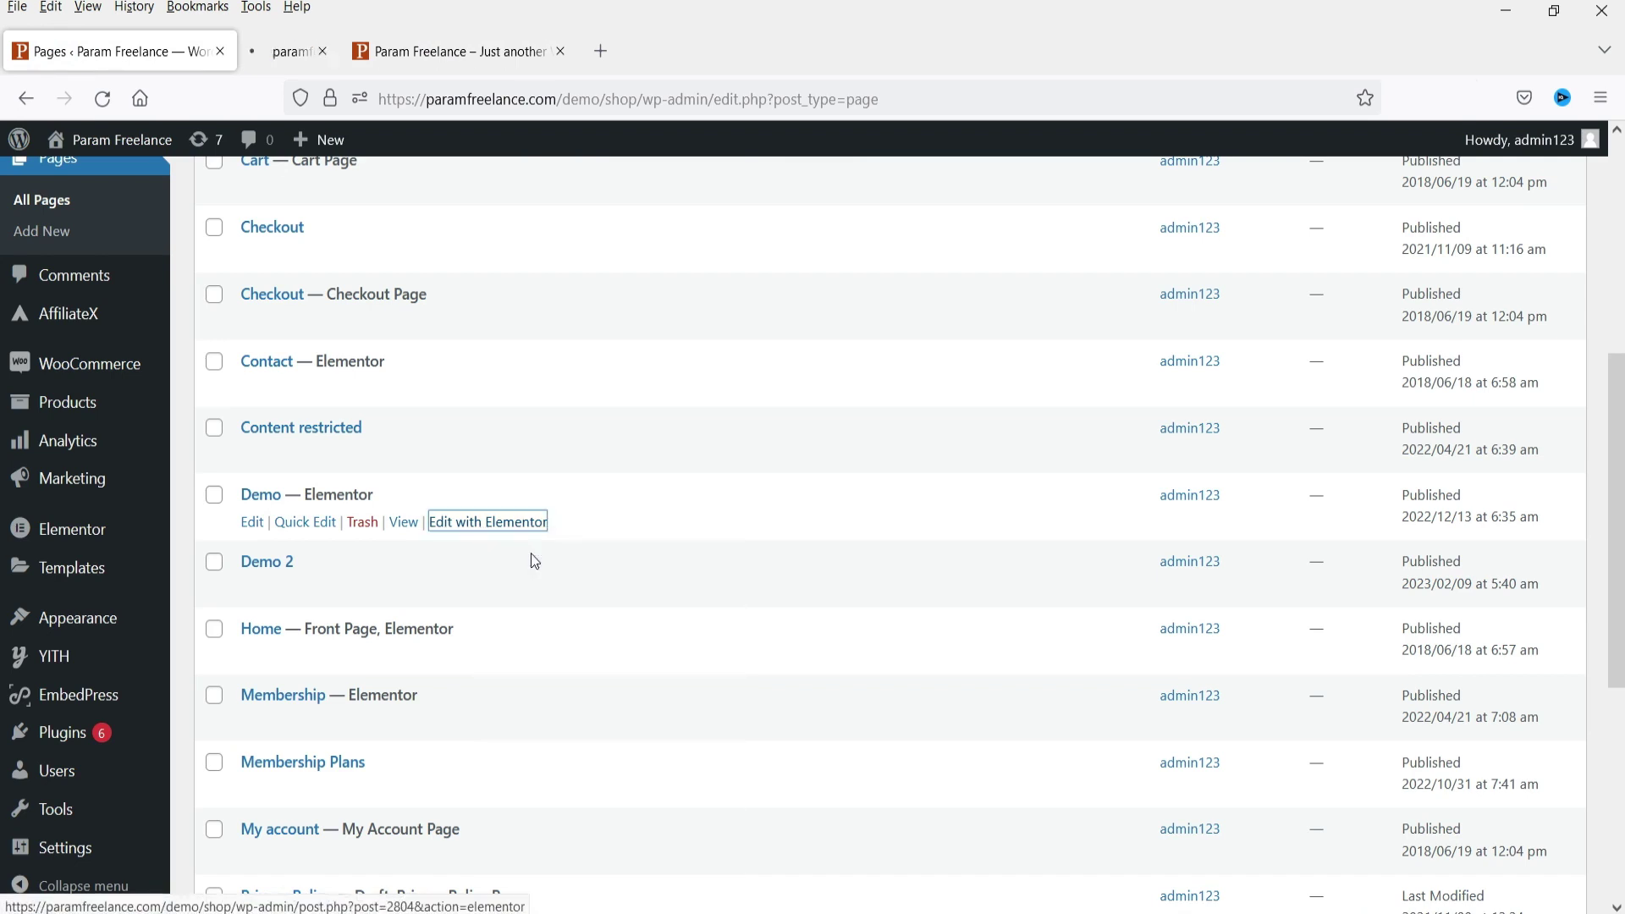
pyautogui.click(343, 68)
pyautogui.click(696, 51)
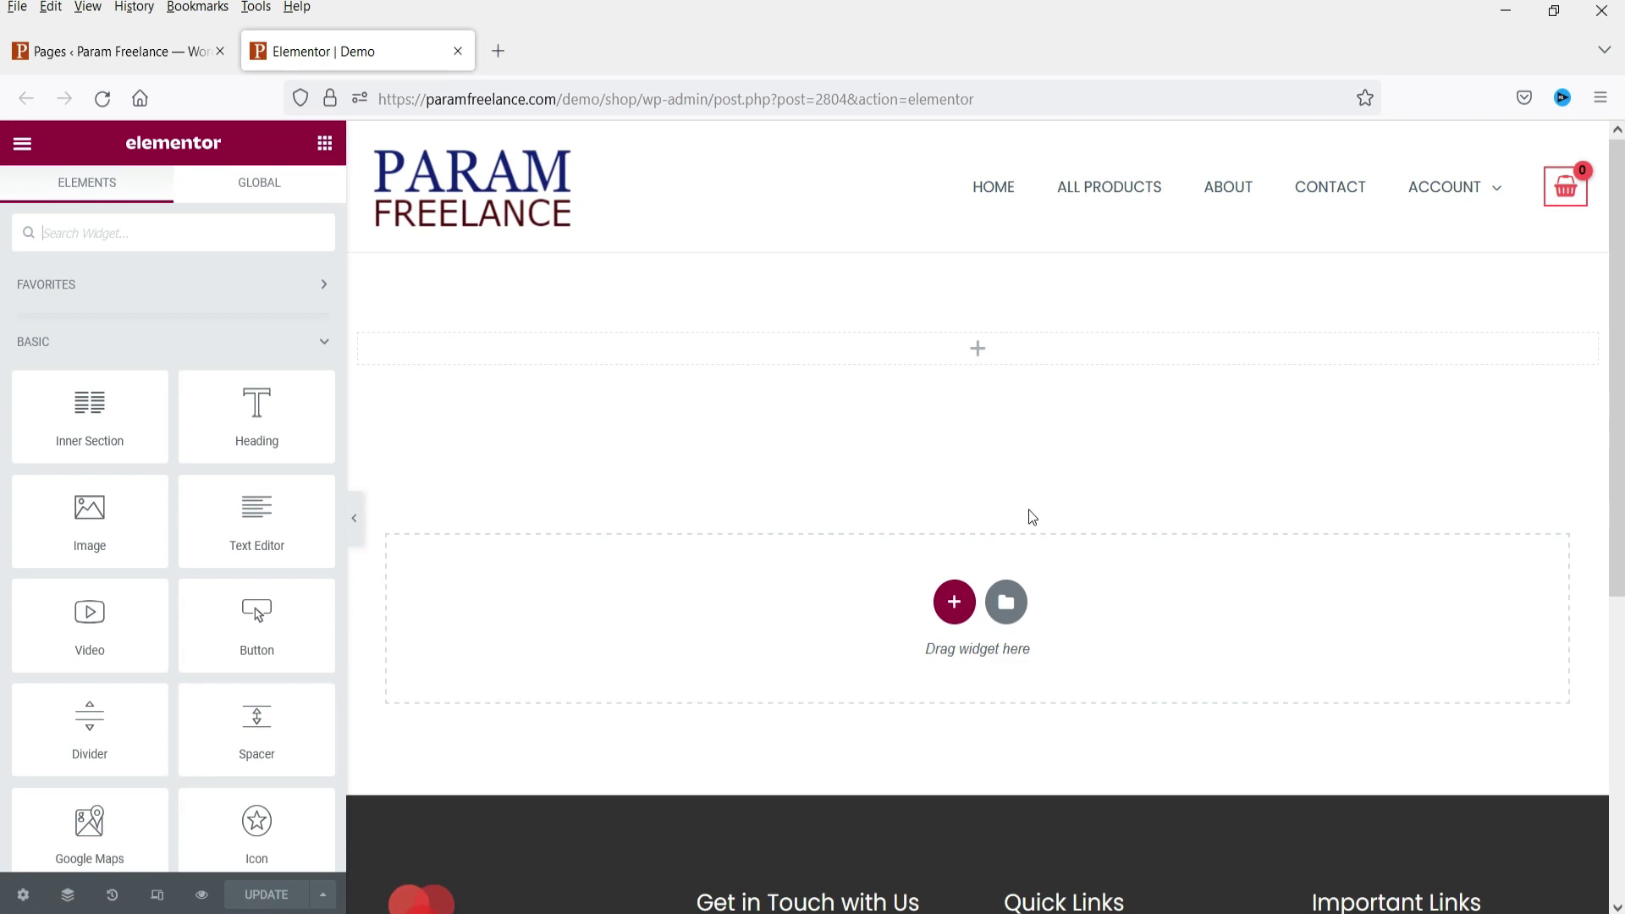
# Search widgets for 'embedpress' and drag the EmbedPress PDF widget into the empty section
pyautogui.click(978, 348)
pyautogui.click(79, 237)
pyautogui.write('m')
pyautogui.press('BackSpace')
pyautogui.write('mbedpre')
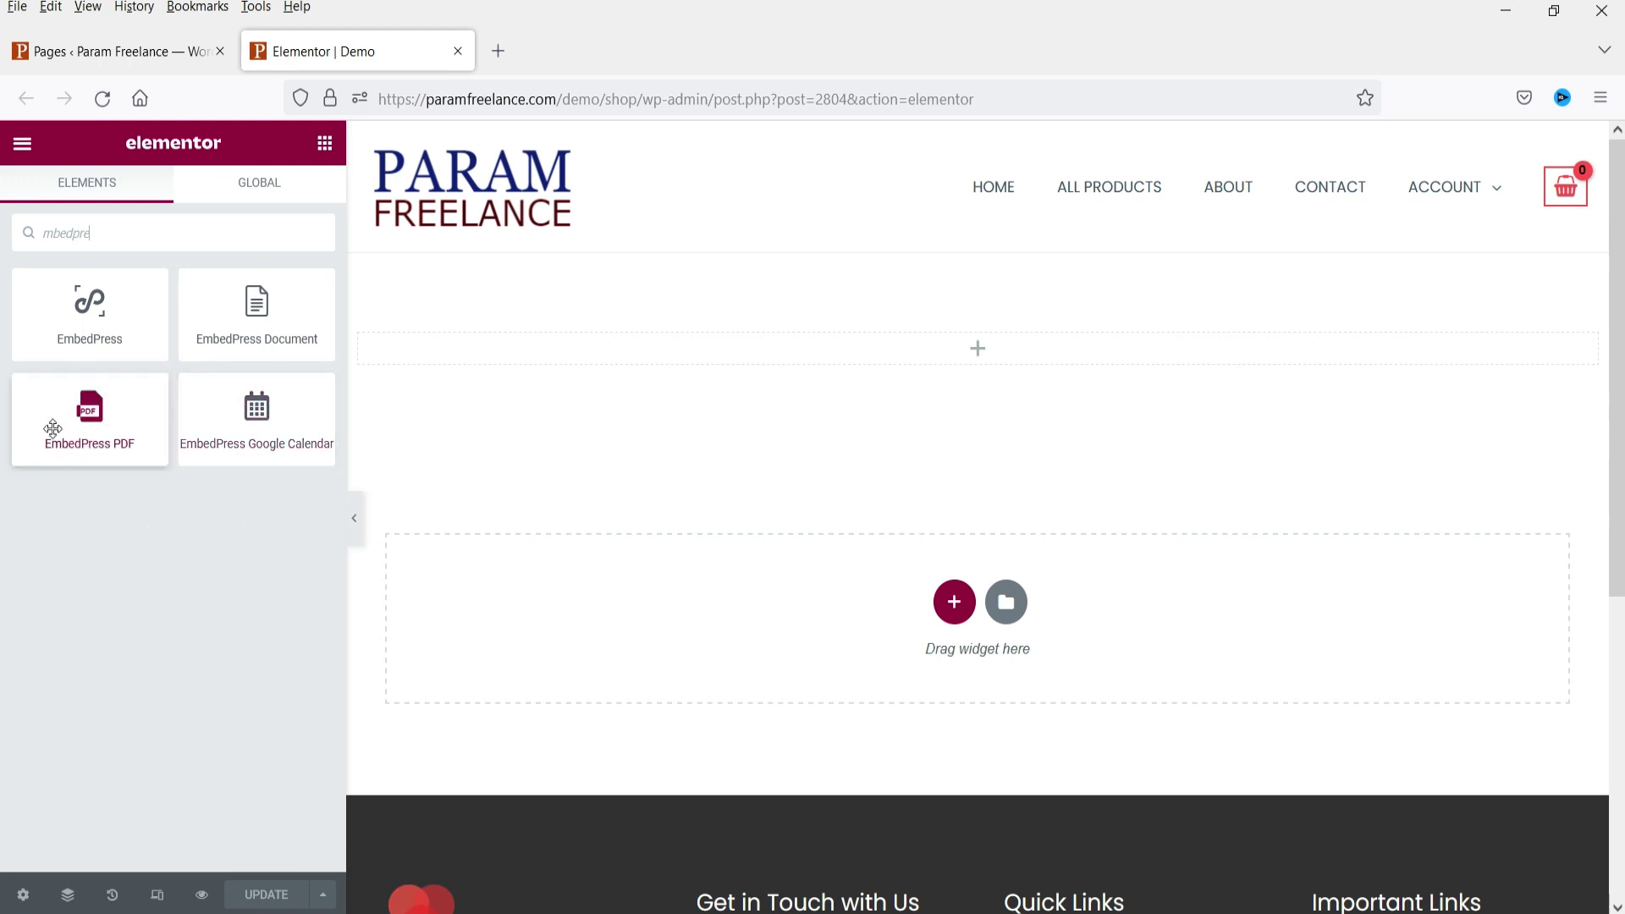
pyautogui.moveTo(81, 414); pyautogui.dragTo(662, 342)
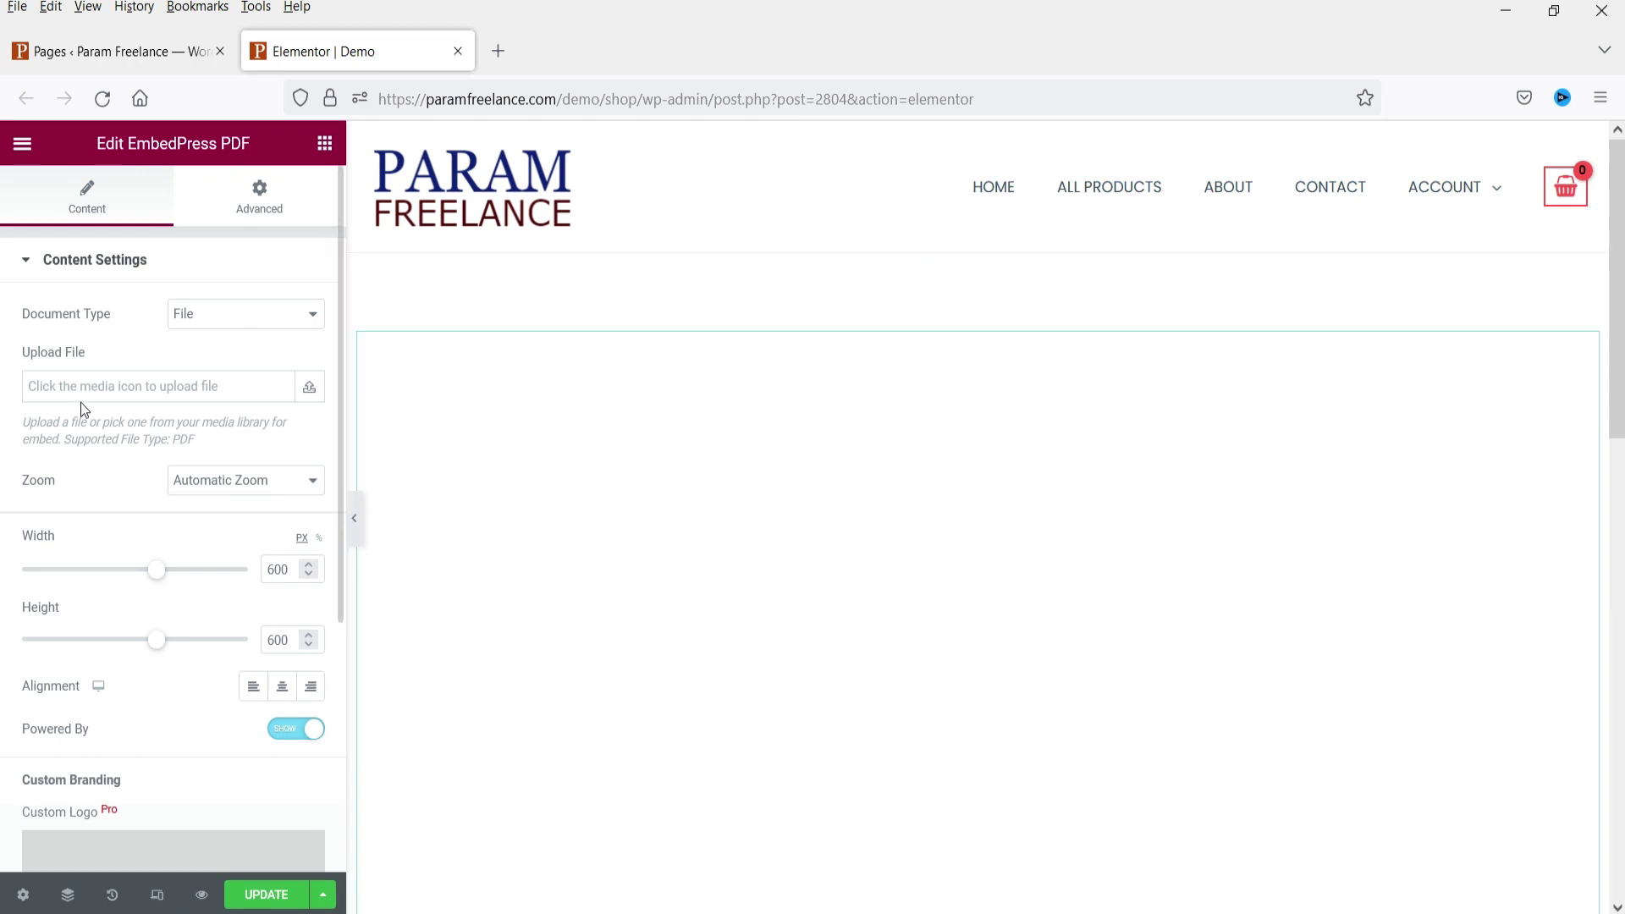
# Keep the uploaded-file source, upload Free-website-with-Astra-Theme.pdf and insert it into the widget
pyautogui.click(289, 314)
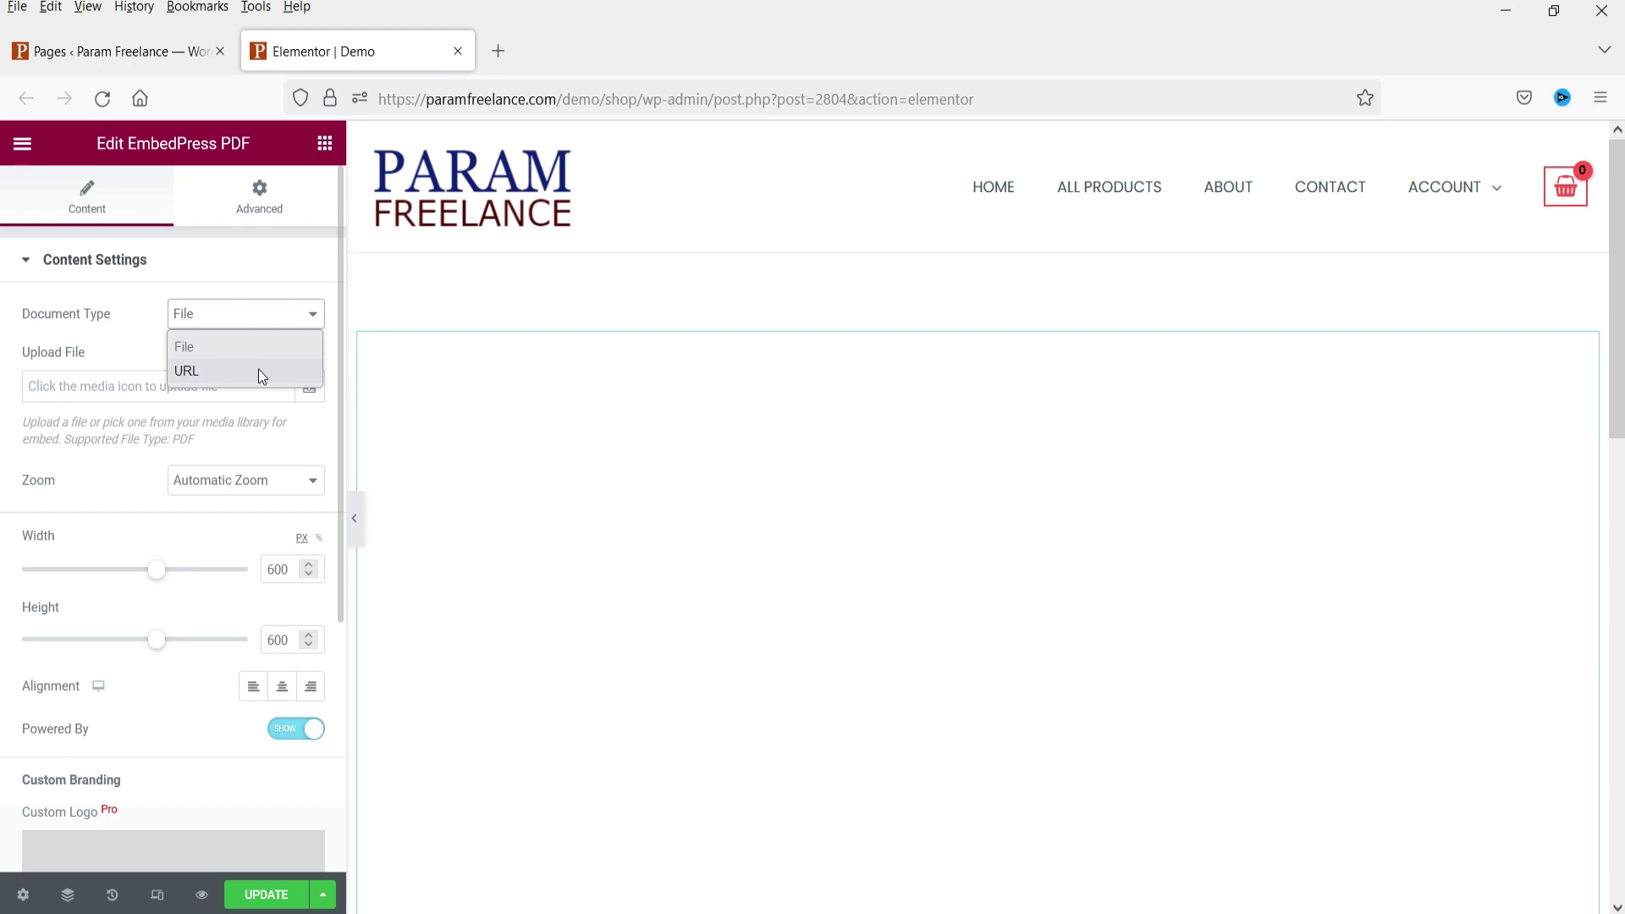
pyautogui.click(217, 347)
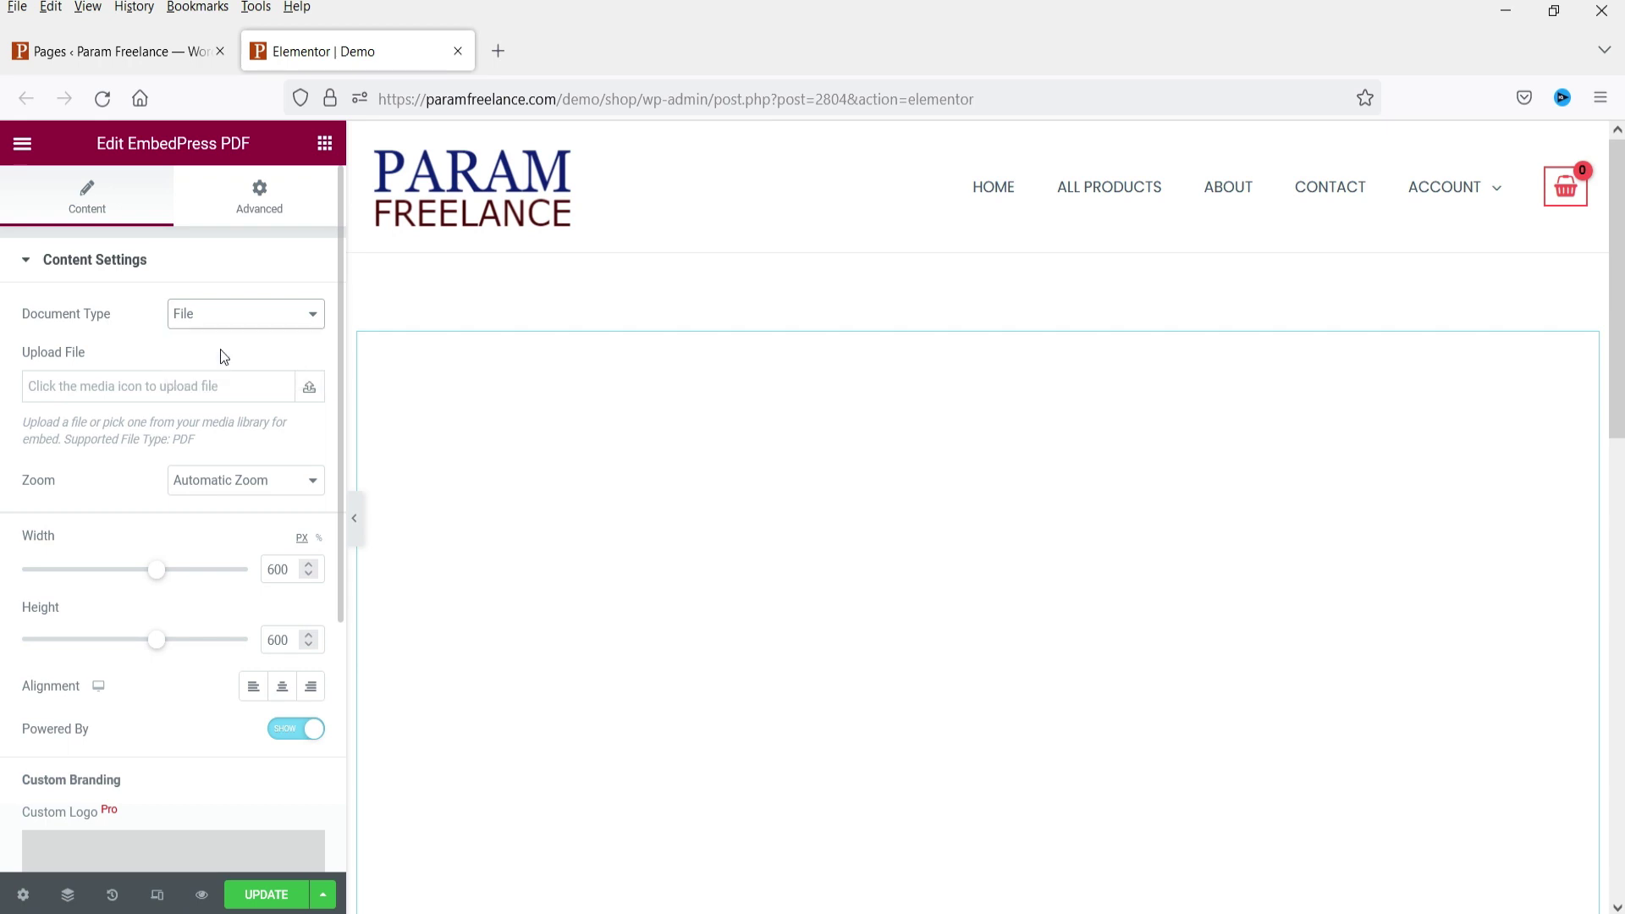
pyautogui.click(308, 388)
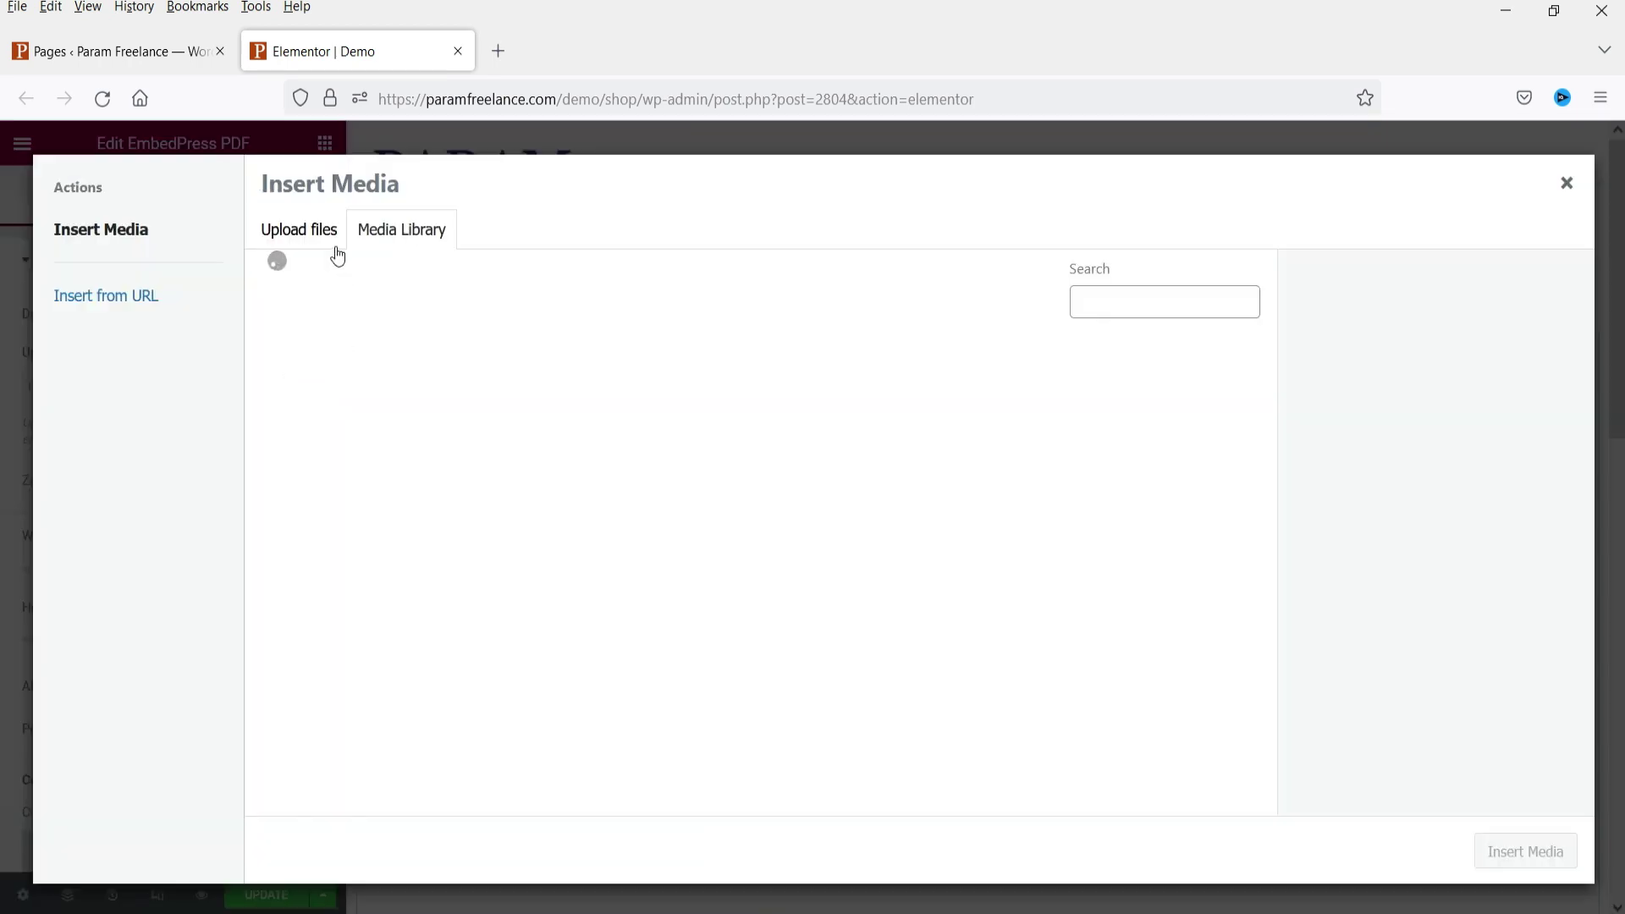
pyautogui.click(307, 240)
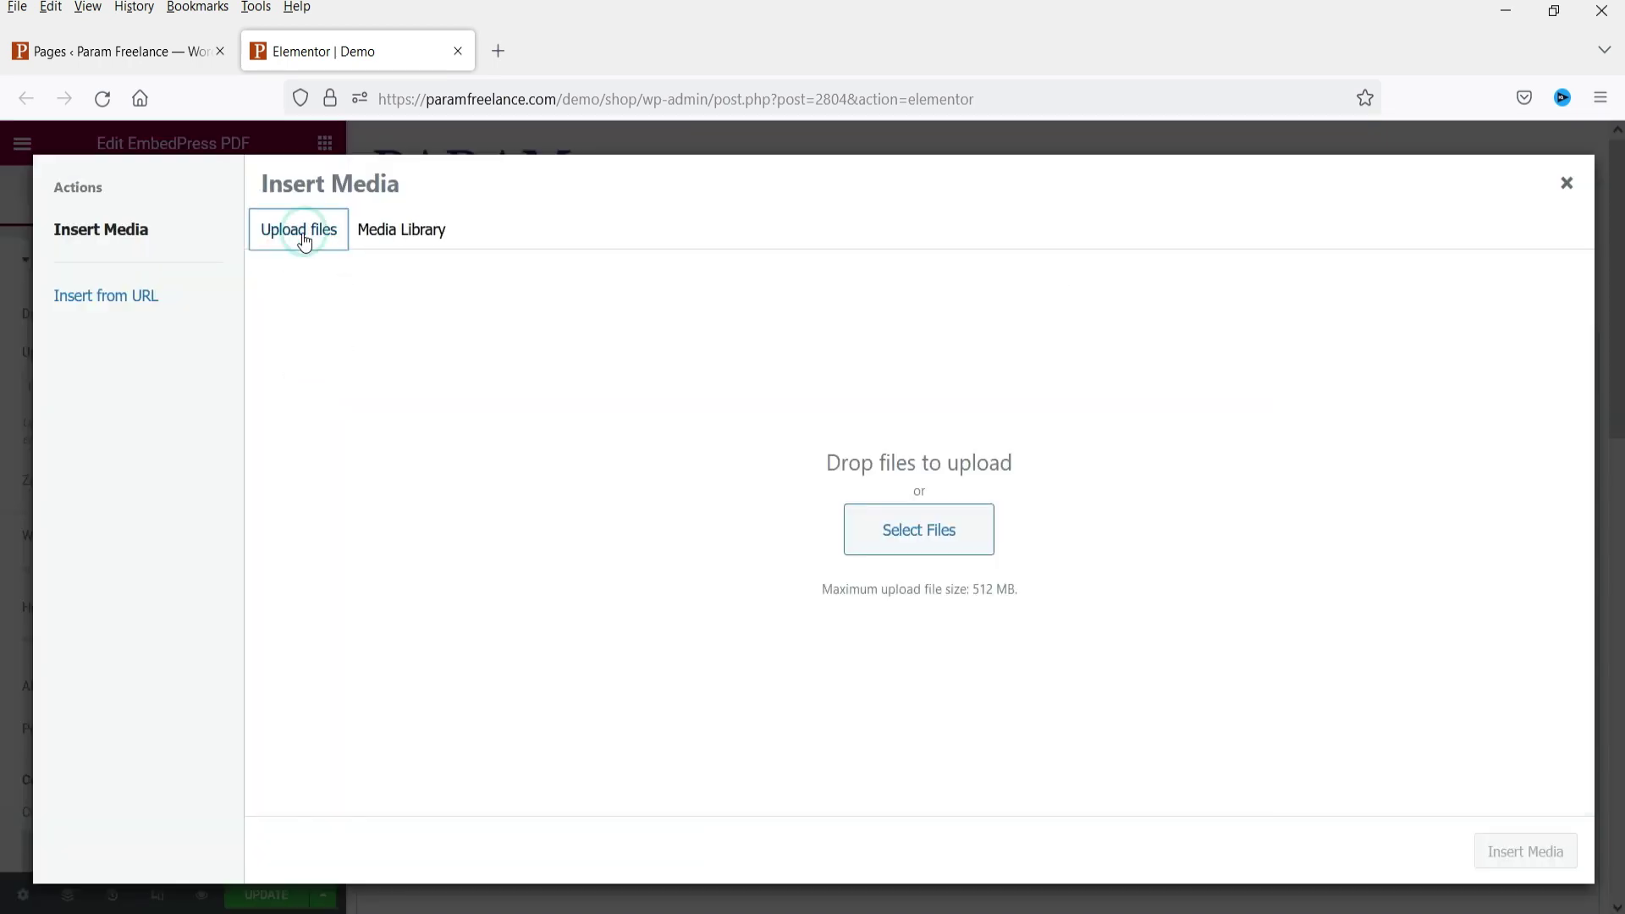
pyautogui.click(913, 538)
pyautogui.doubleClick(475, 218)
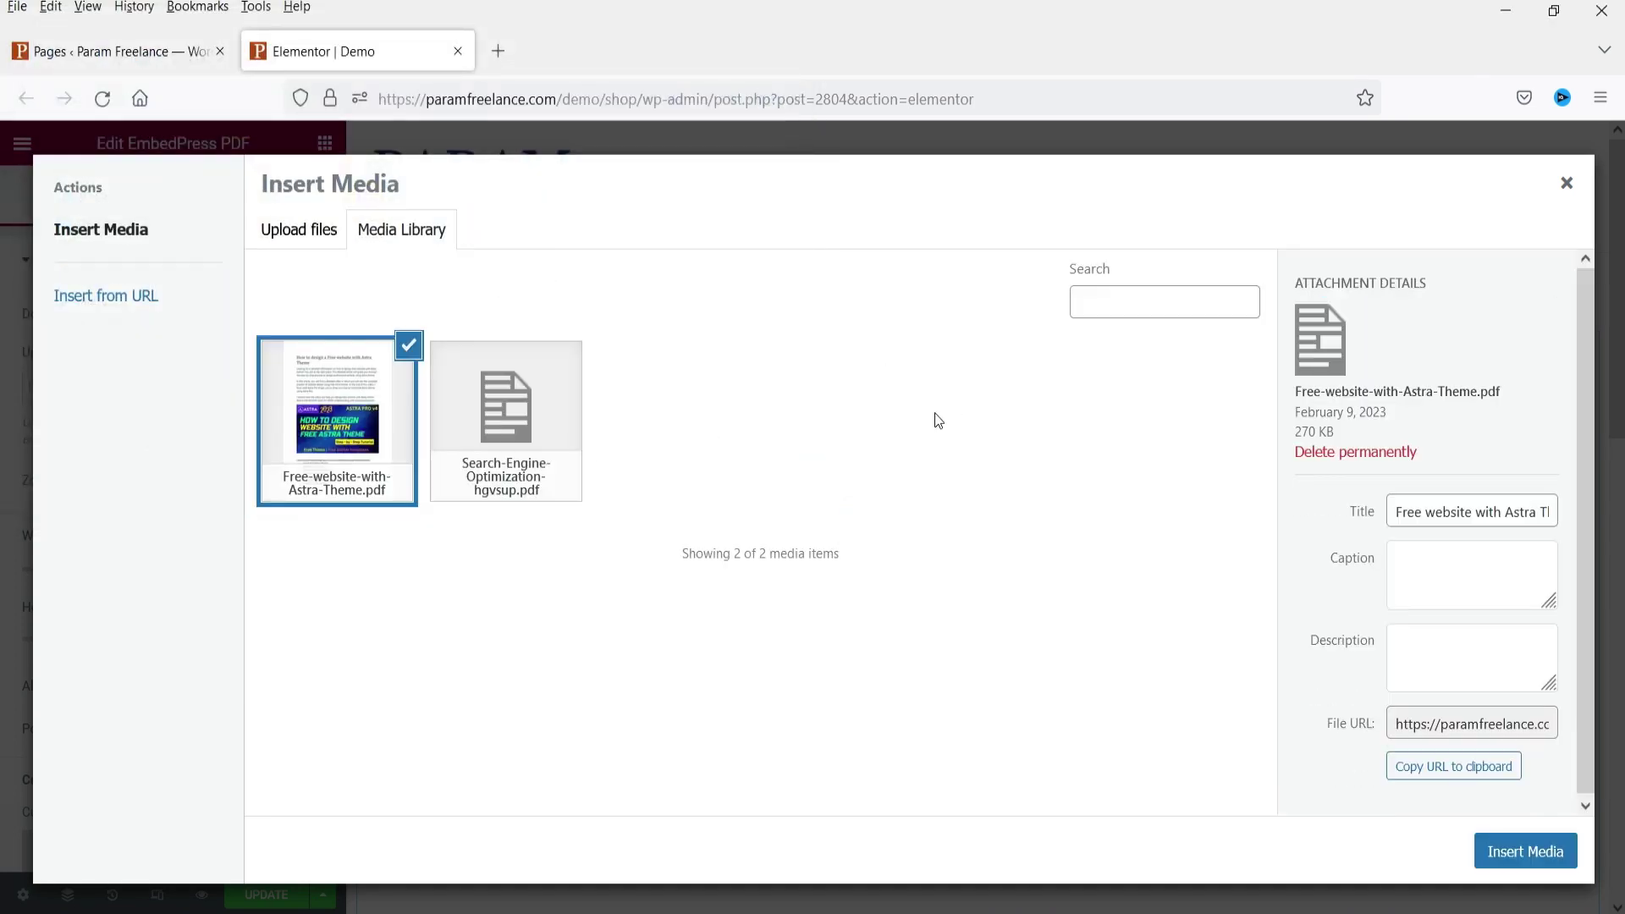
pyautogui.click(1520, 850)
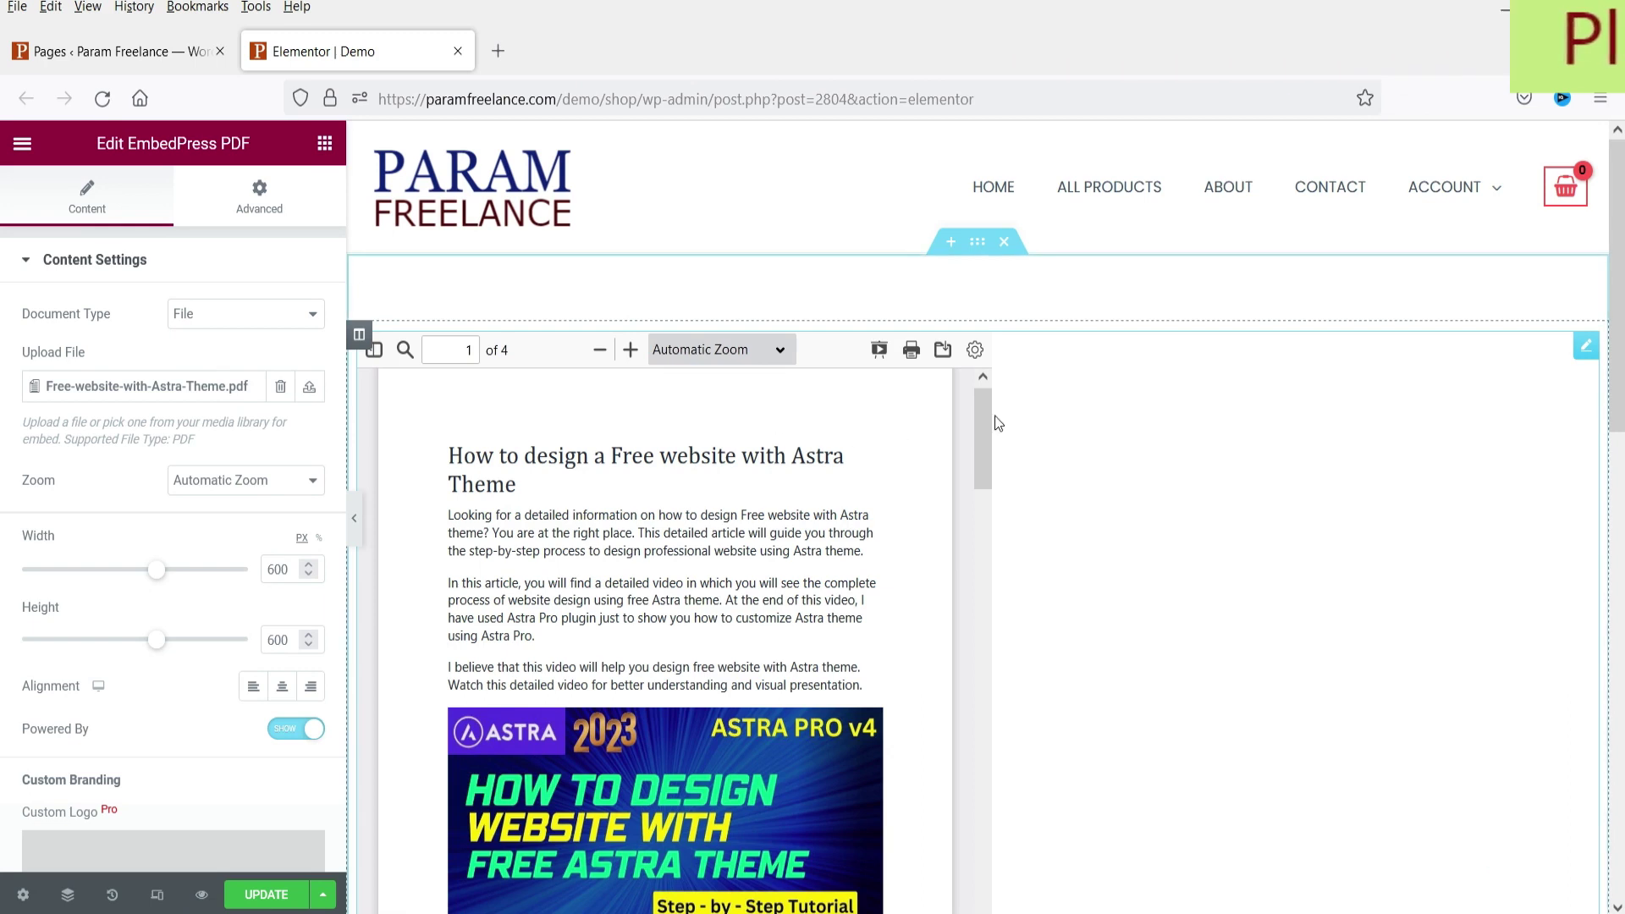
# Check the PDF zoom options, keeping Automatic Zoom
pyautogui.scroll(-3, 1619, 398)
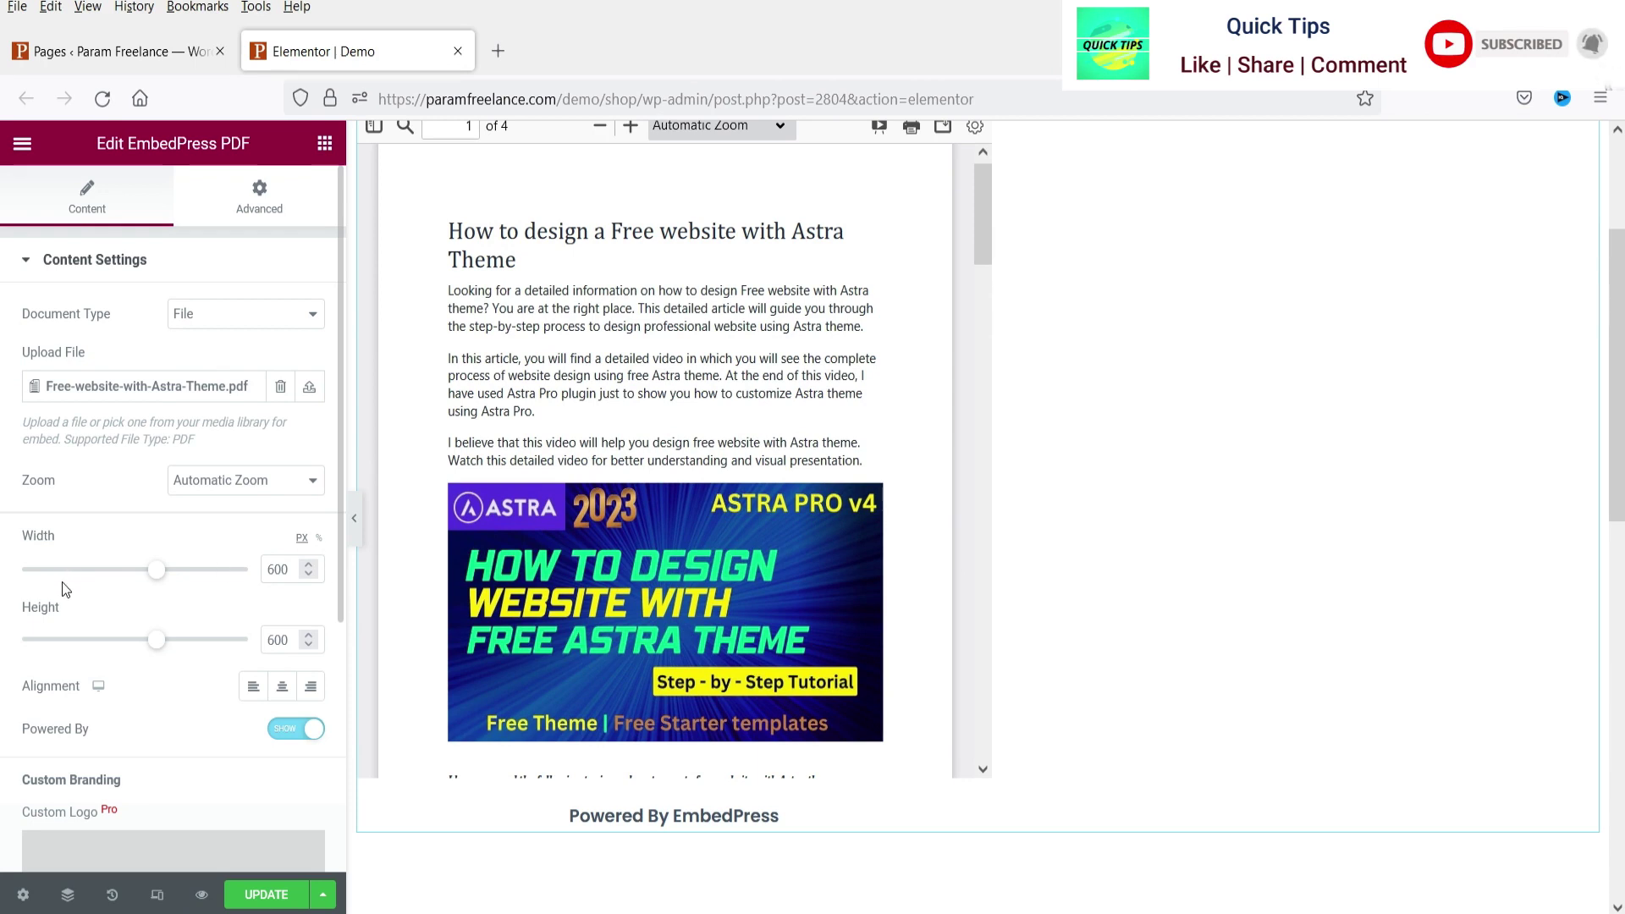
pyautogui.click(295, 482)
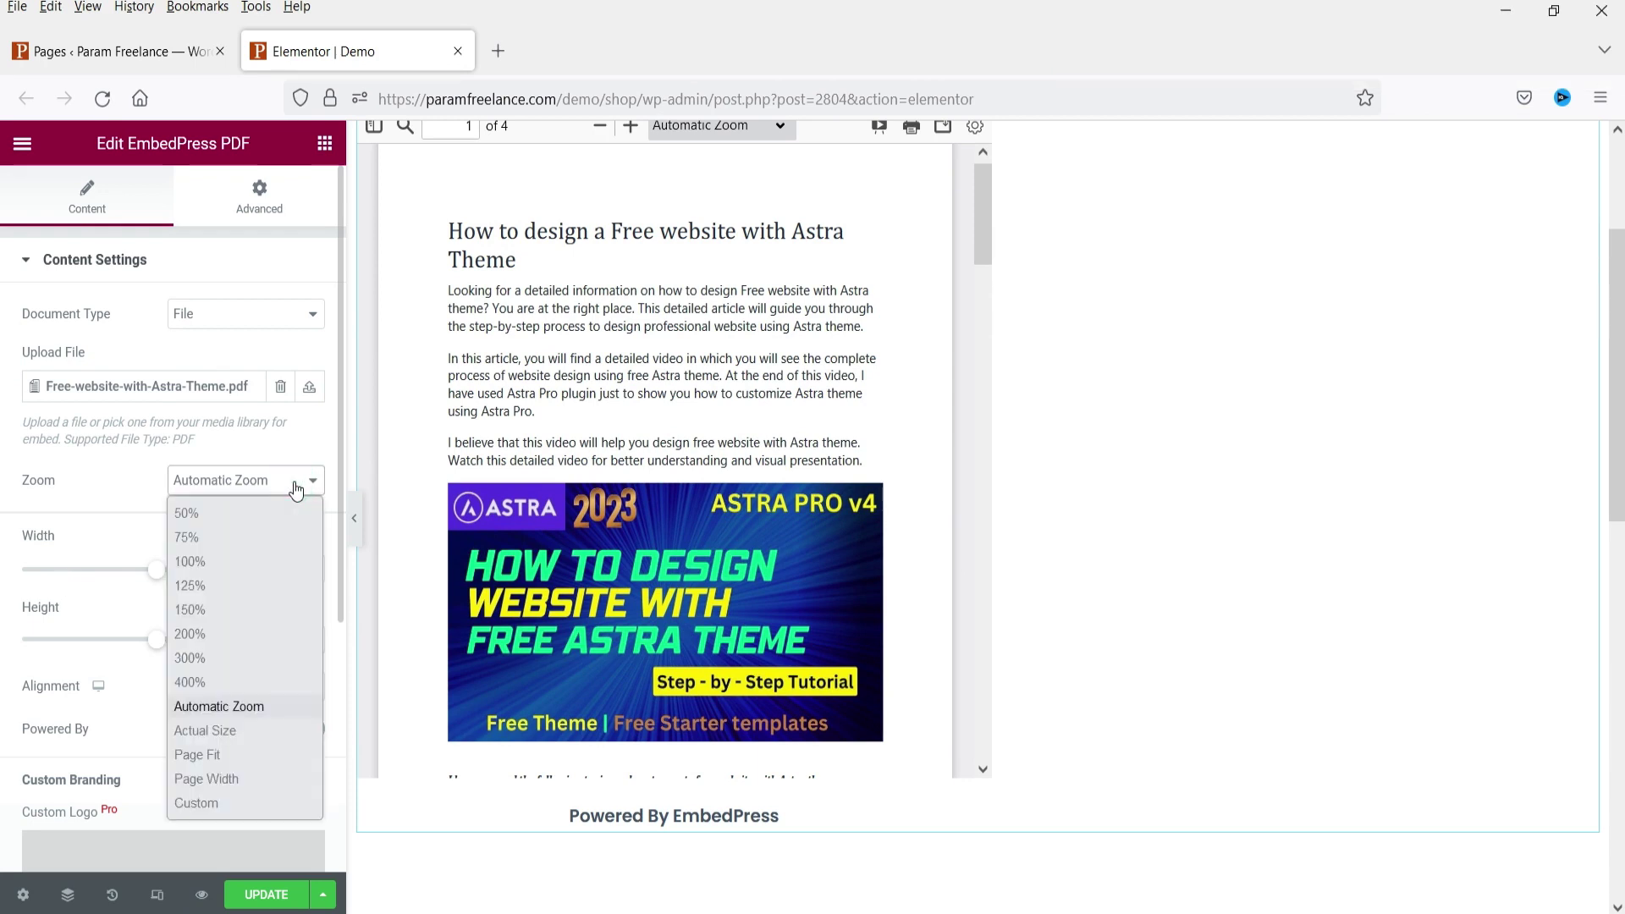
pyautogui.click(119, 488)
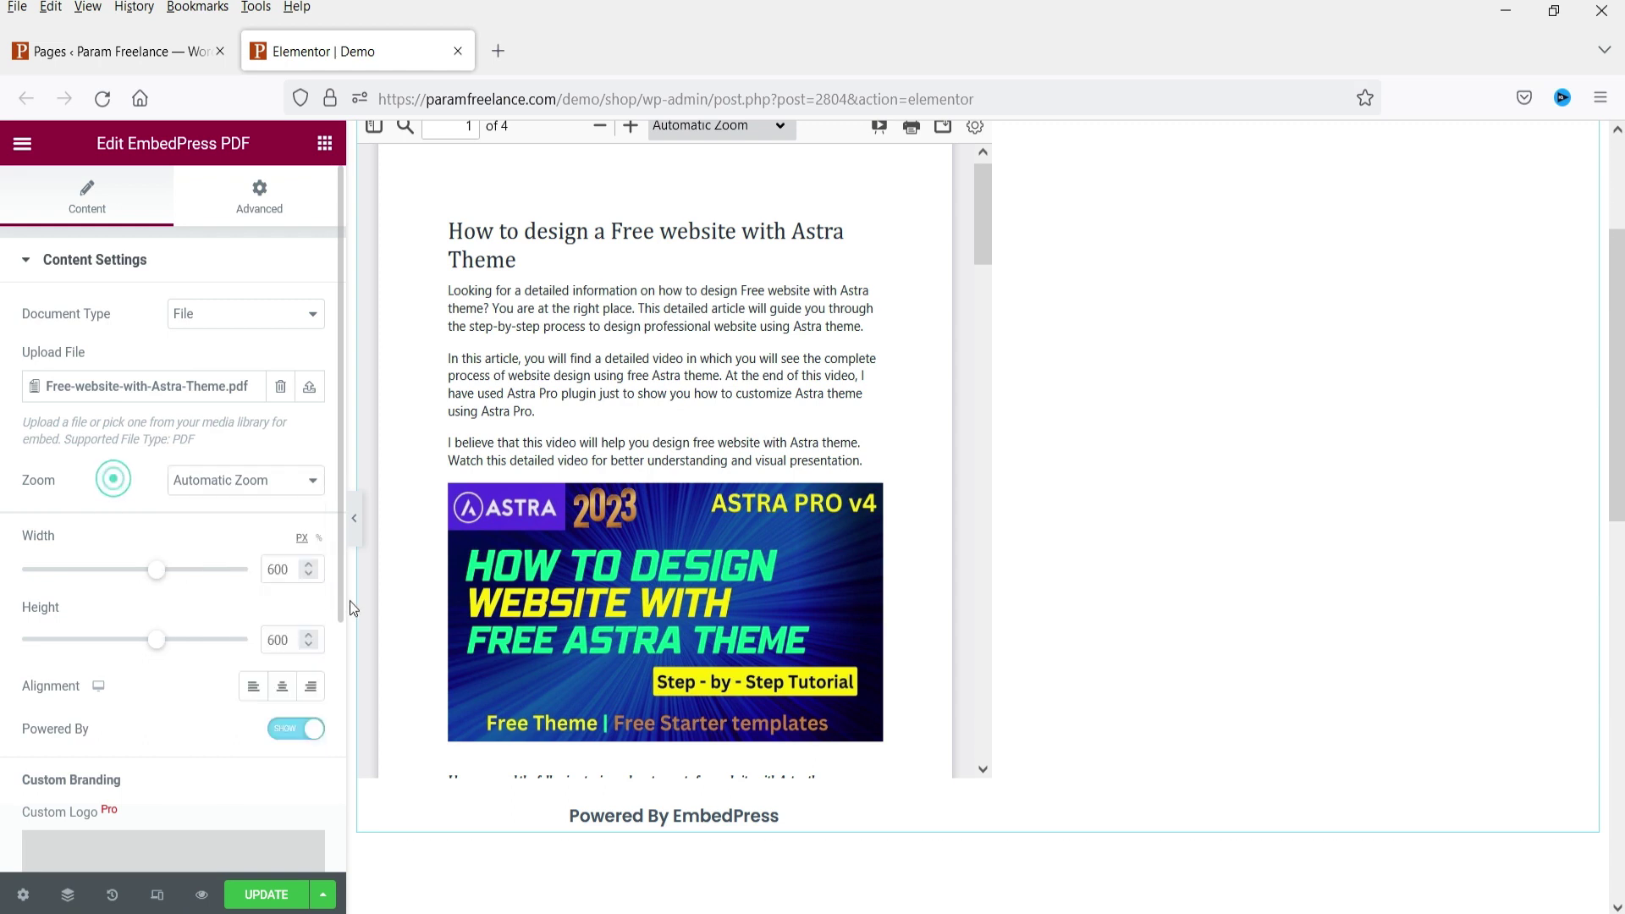
# Set the PDF embed width to 95%, height to 1000, and center alignment
pyautogui.click(318, 539)
pyautogui.doubleClick(274, 572)
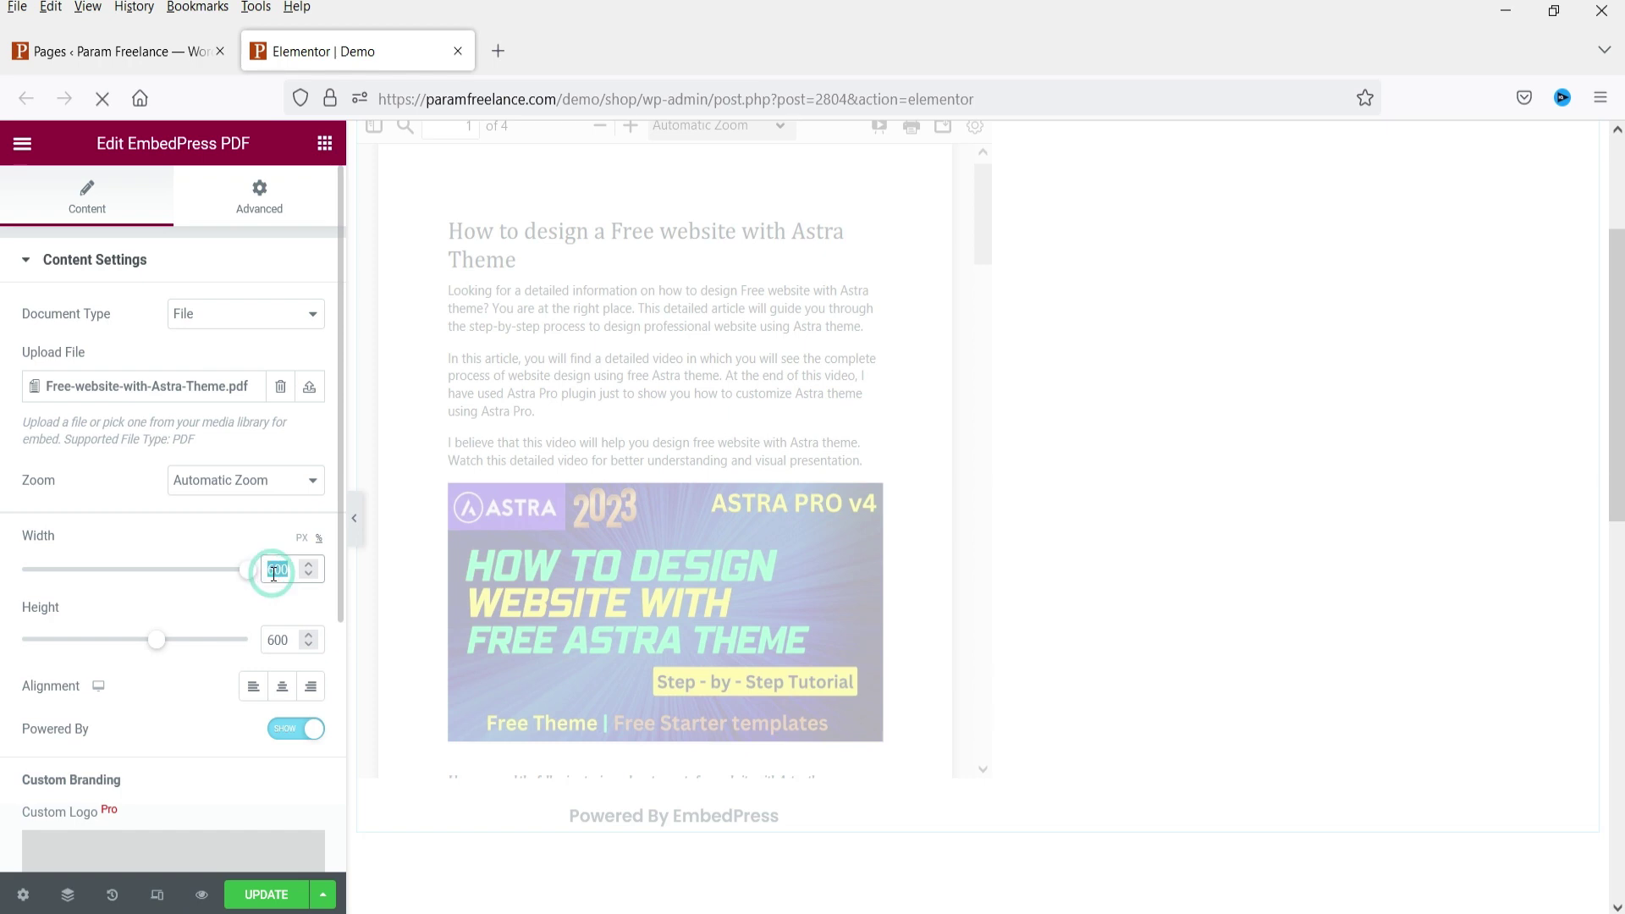
pyautogui.write('90')
pyautogui.write('5')
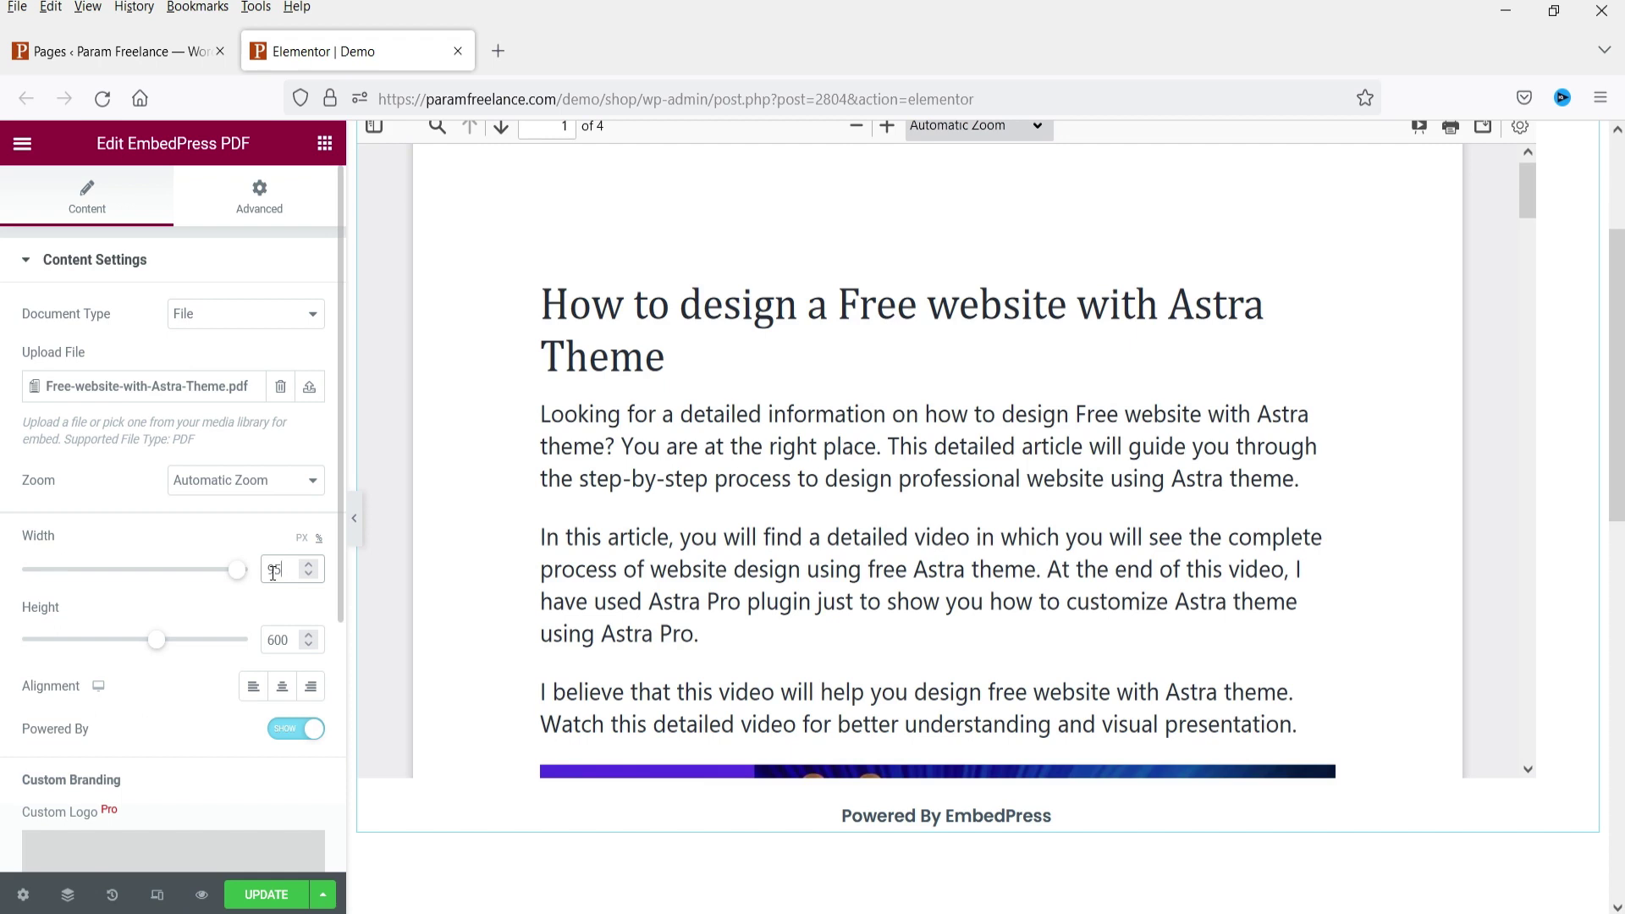
pyautogui.doubleClick(276, 640)
pyautogui.write('1000')
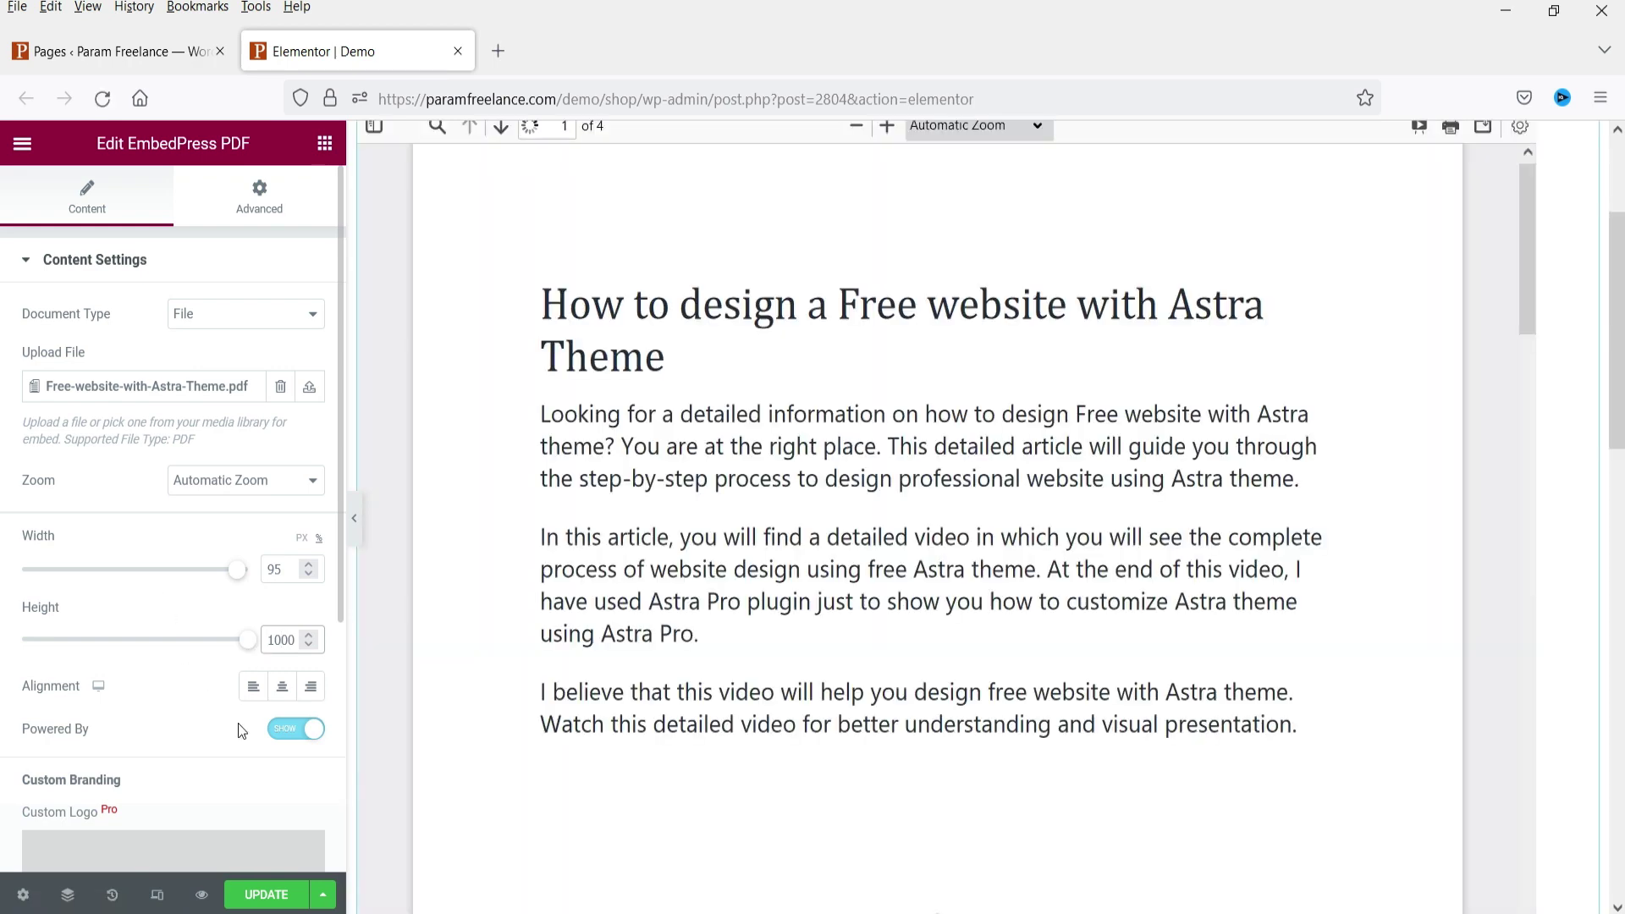
pyautogui.click(282, 687)
pyautogui.scroll(-3, 121, 597)
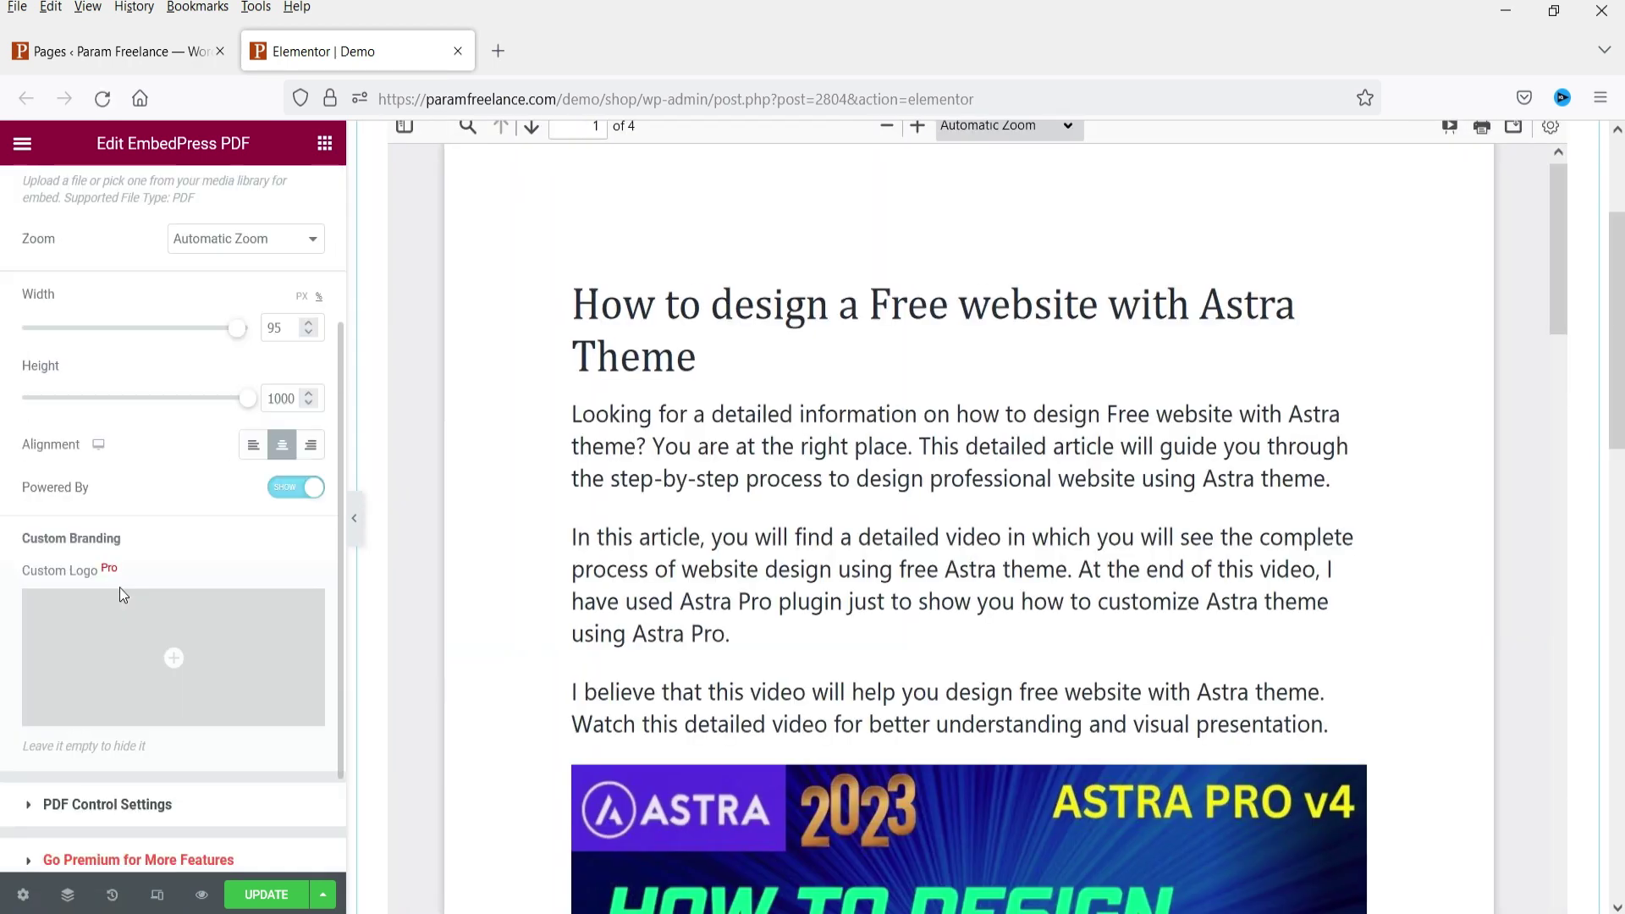
pyautogui.scroll(-2, 127, 508)
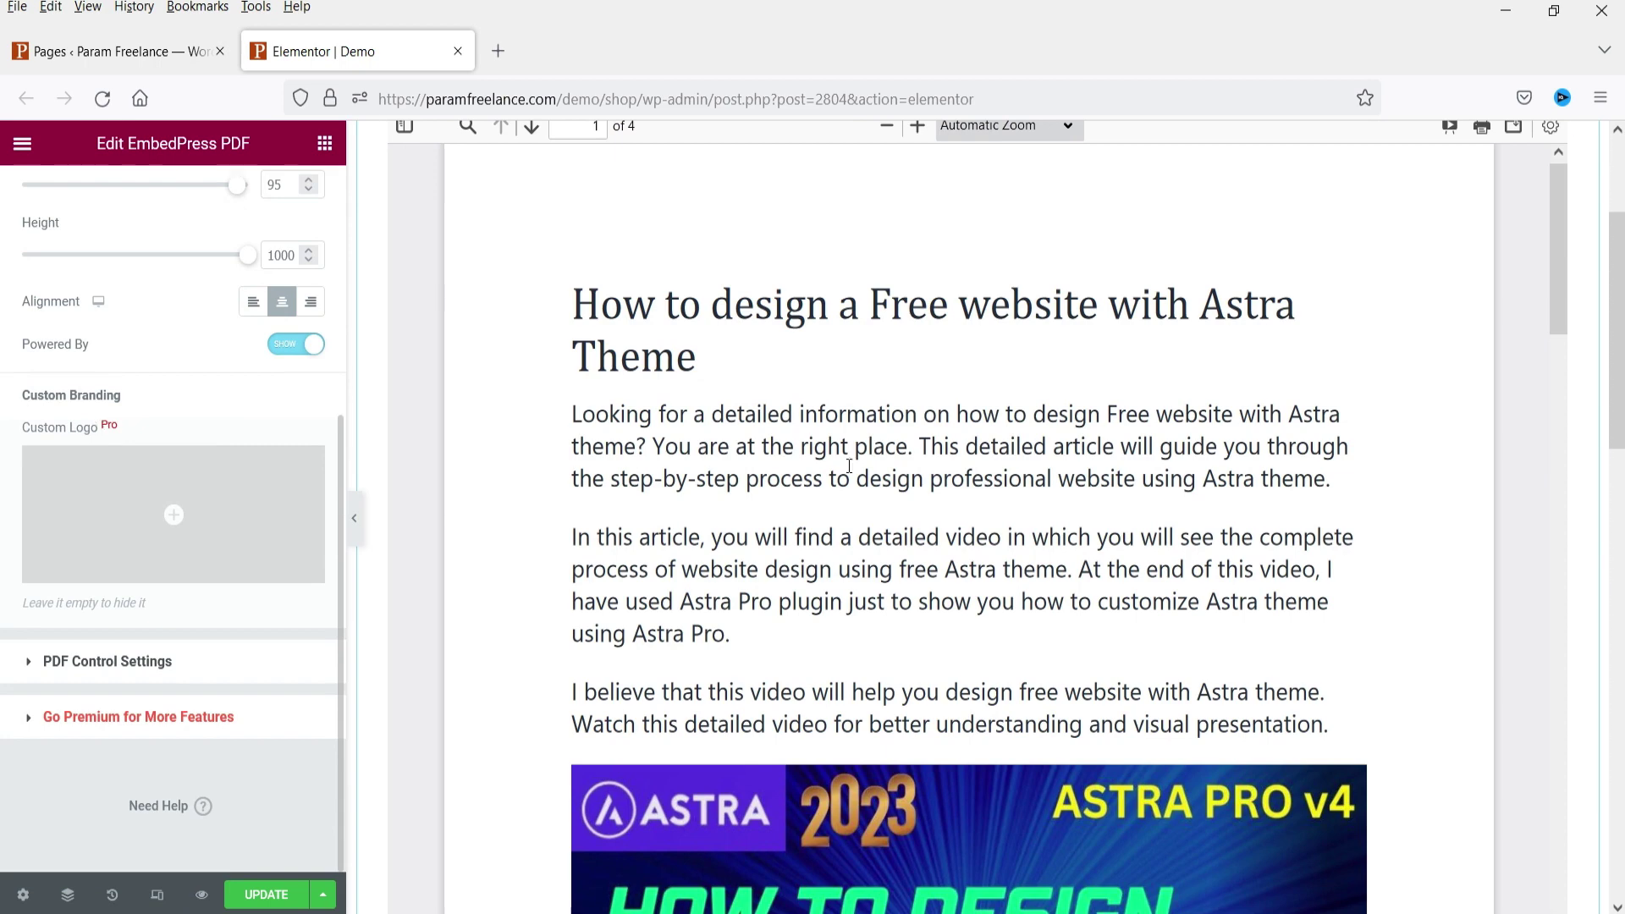
pyautogui.scroll(-5, 1380, 489)
pyautogui.scroll(-20, 1375, 512)
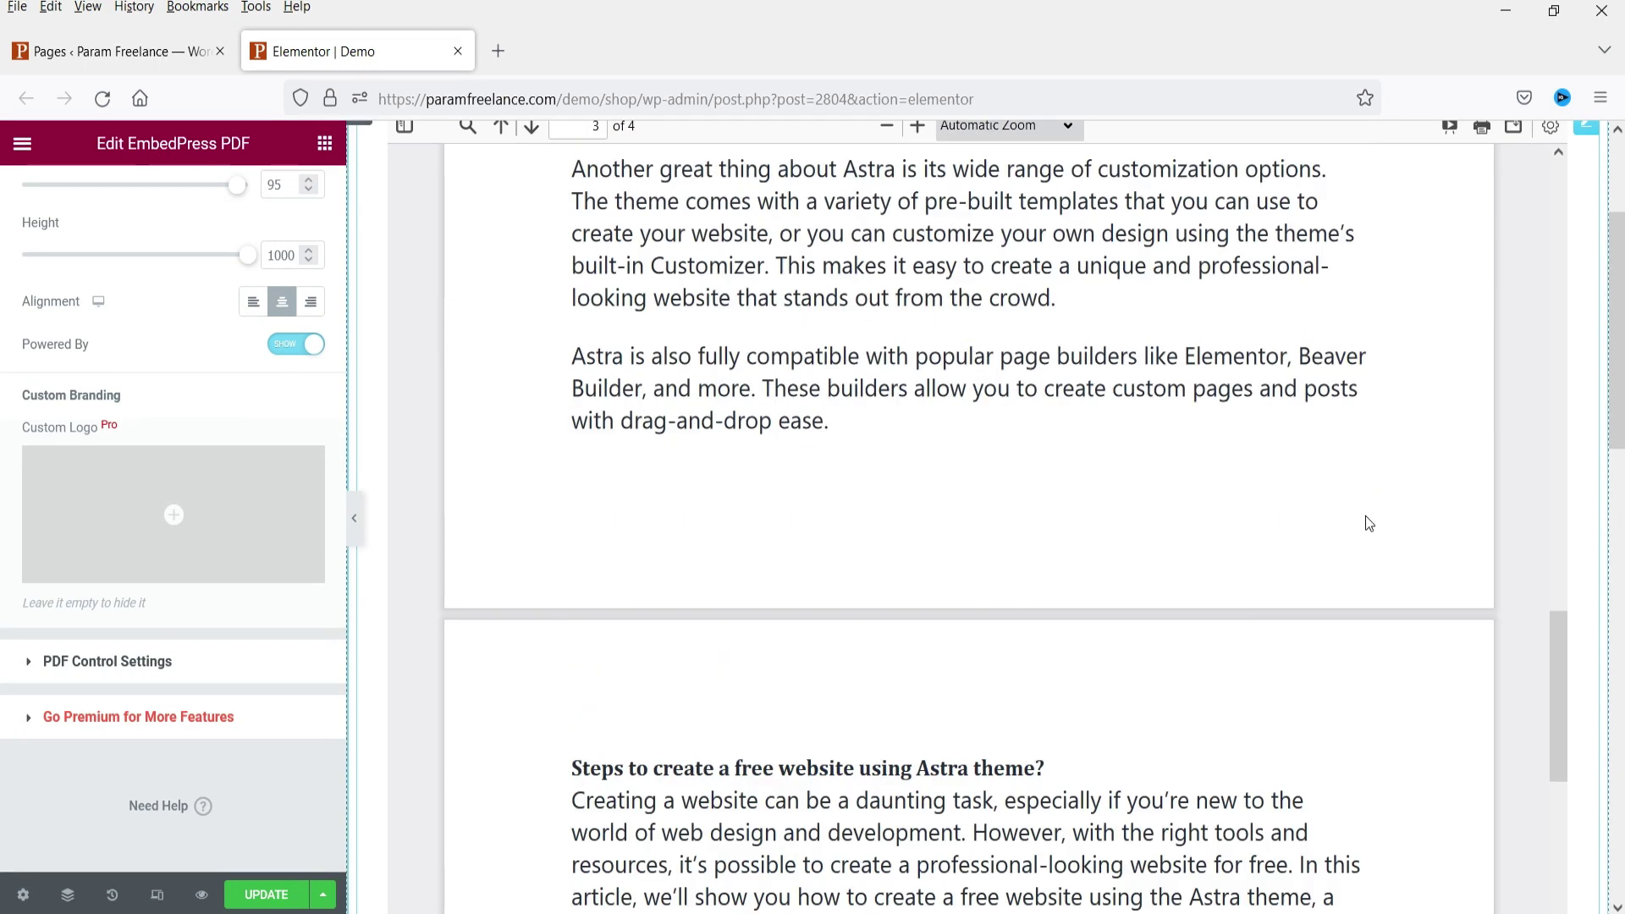
pyautogui.scroll(-15, 1369, 539)
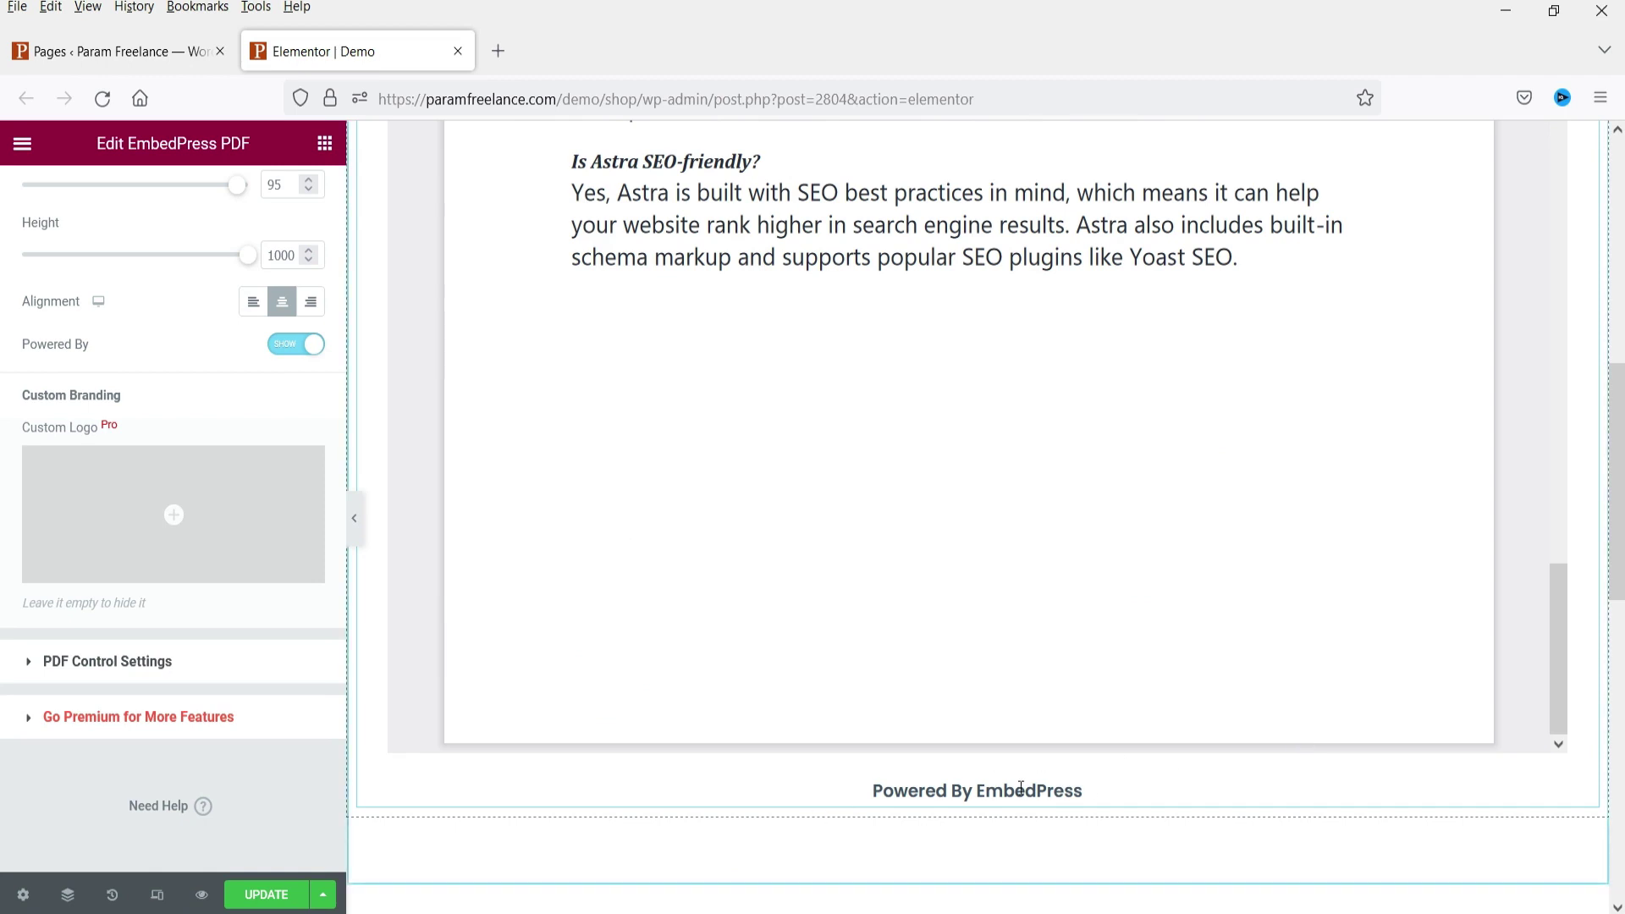
# Hide the Powered By EmbedPress credit, review PDF Control Settings, and update the Demo page
pyautogui.click(287, 356)
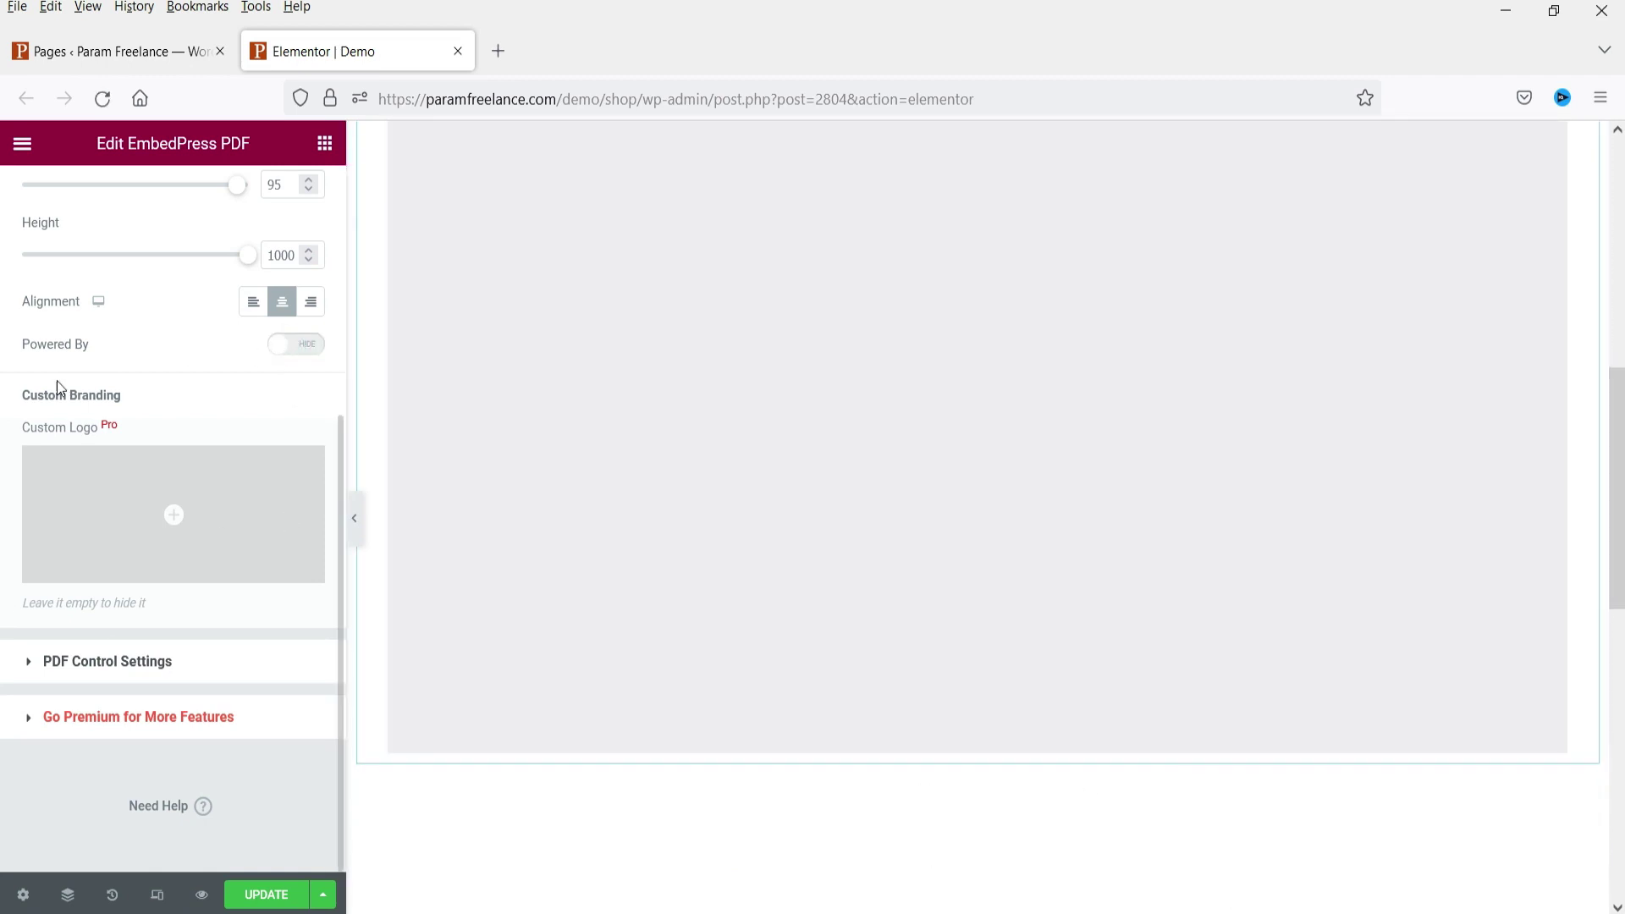
pyautogui.click(127, 662)
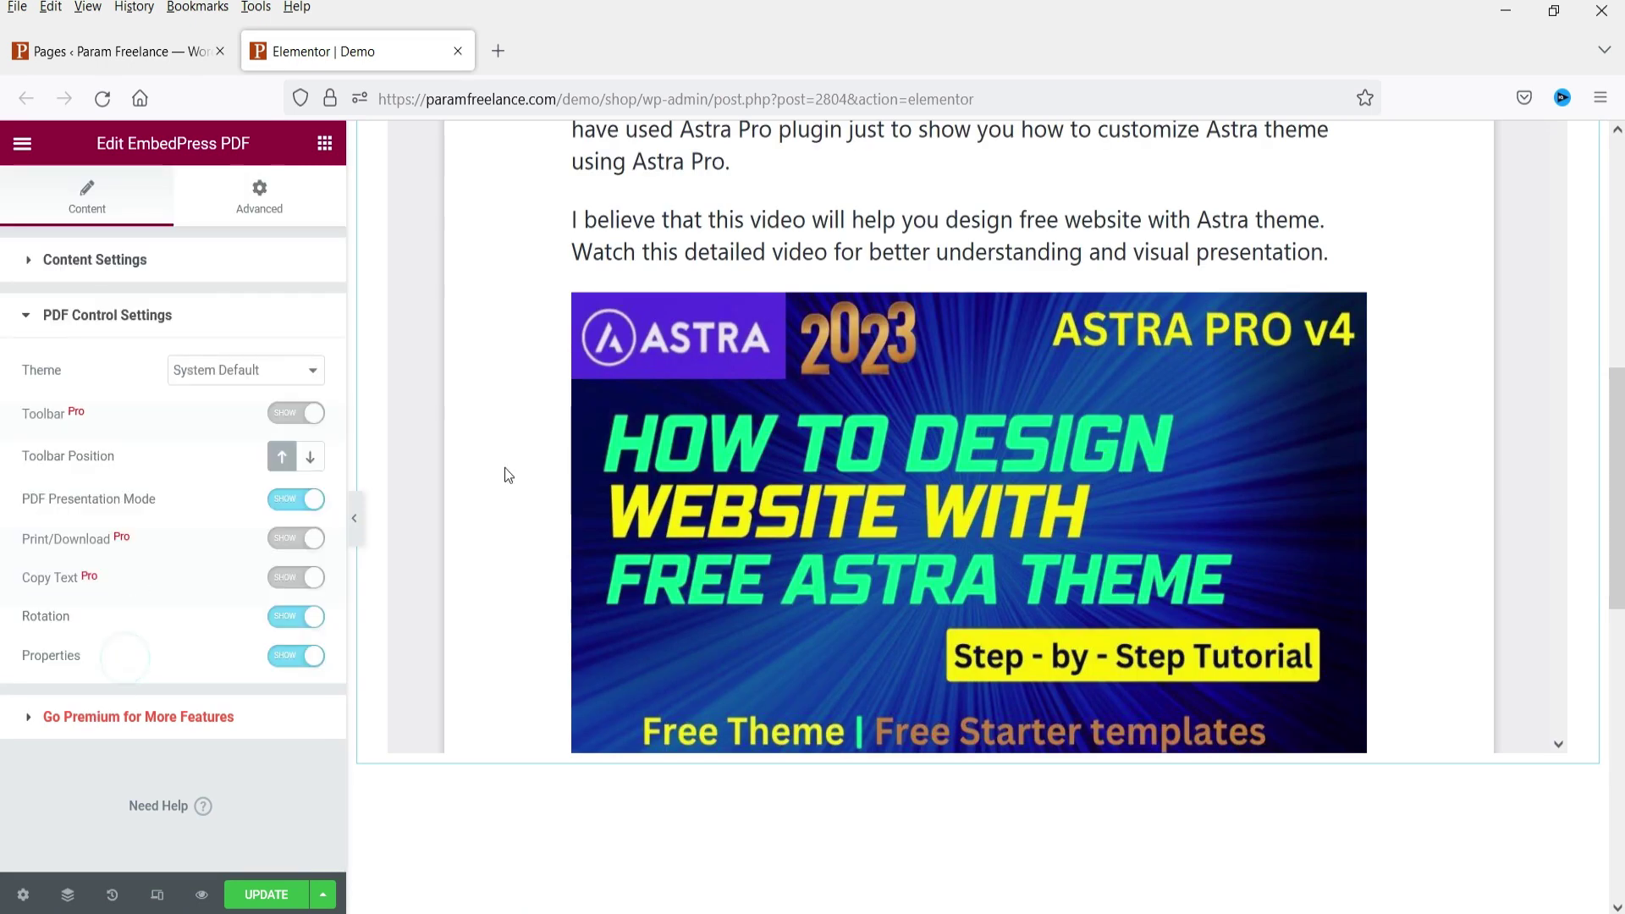
pyautogui.moveTo(1617, 576); pyautogui.dragTo(1603, 285)
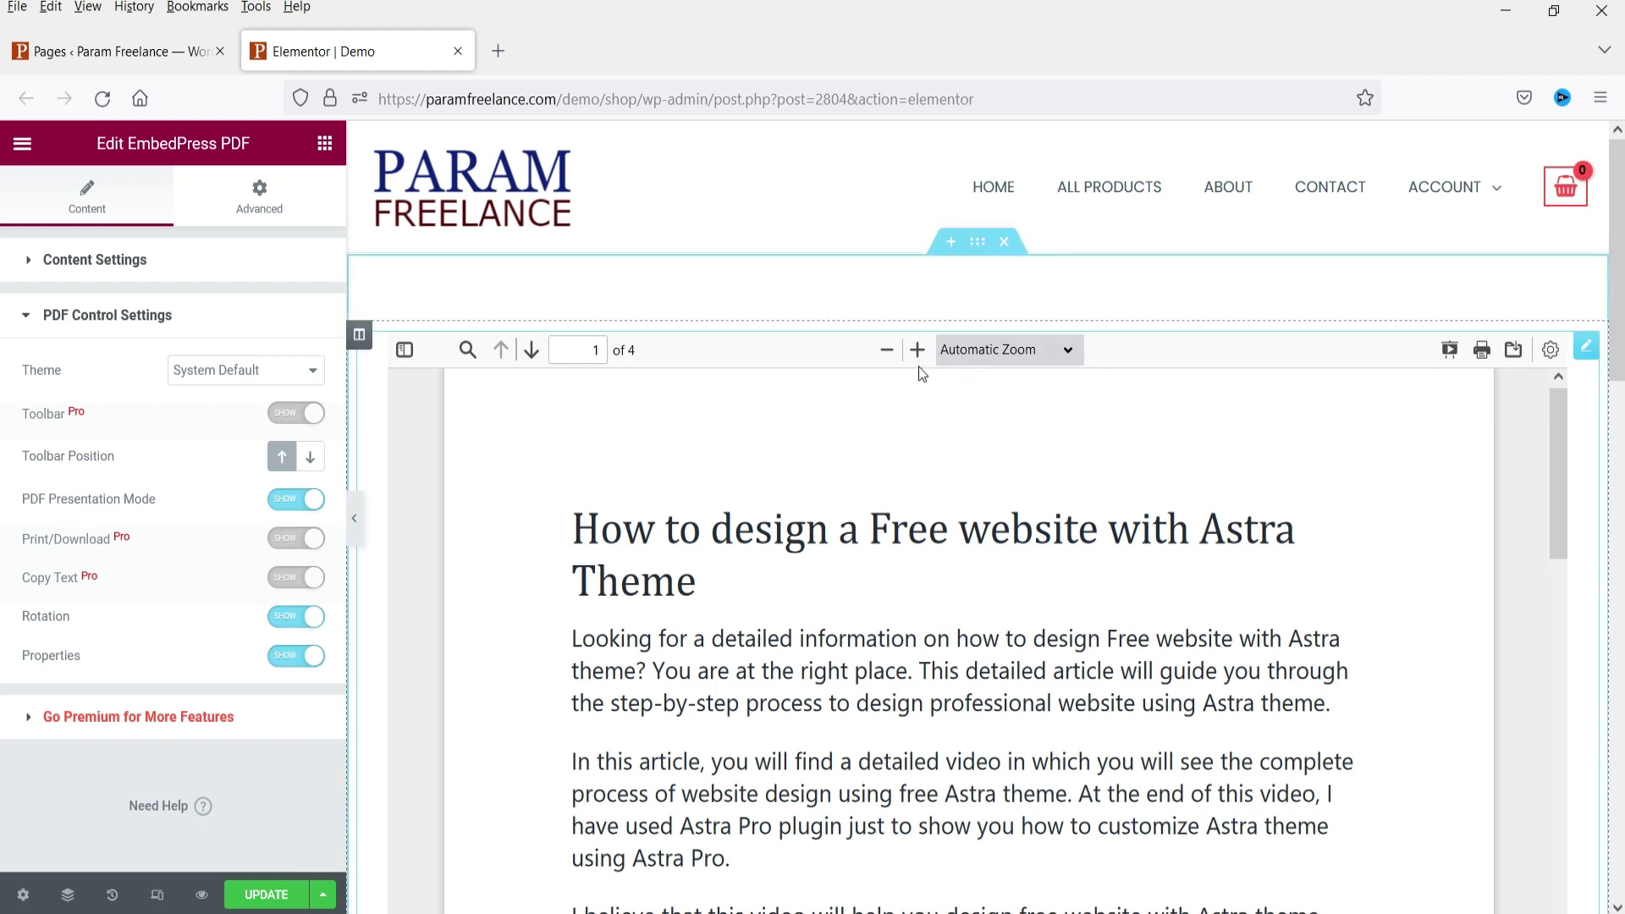
pyautogui.click(254, 899)
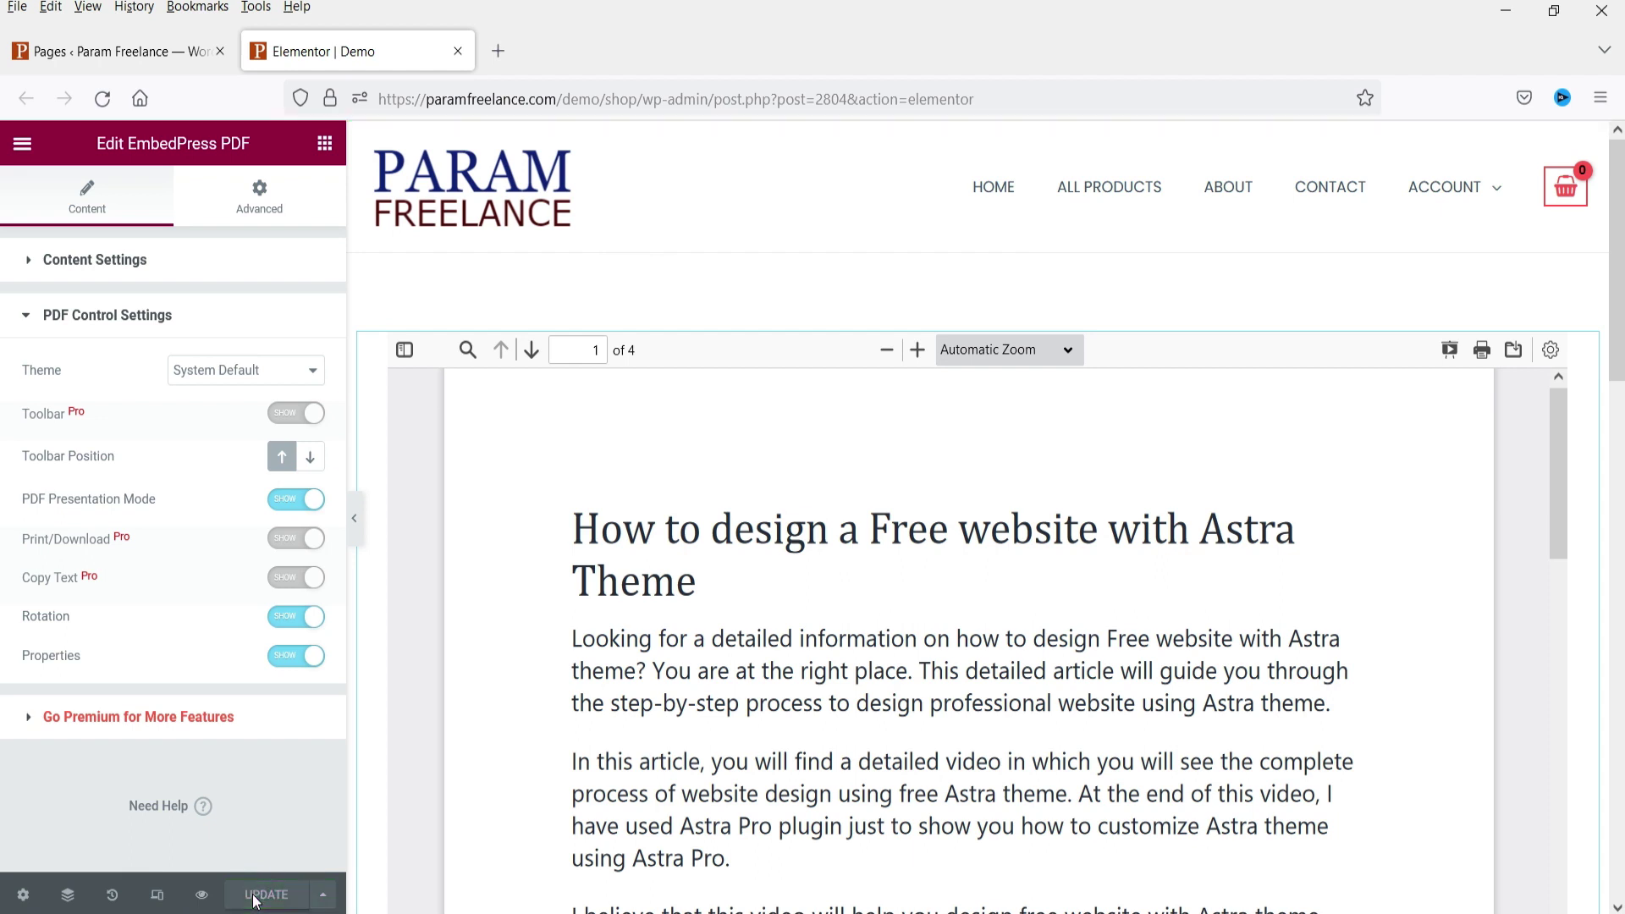
# View the published Demo page from the Elementor menu and scroll through the embedded PDF
pyautogui.click(32, 149)
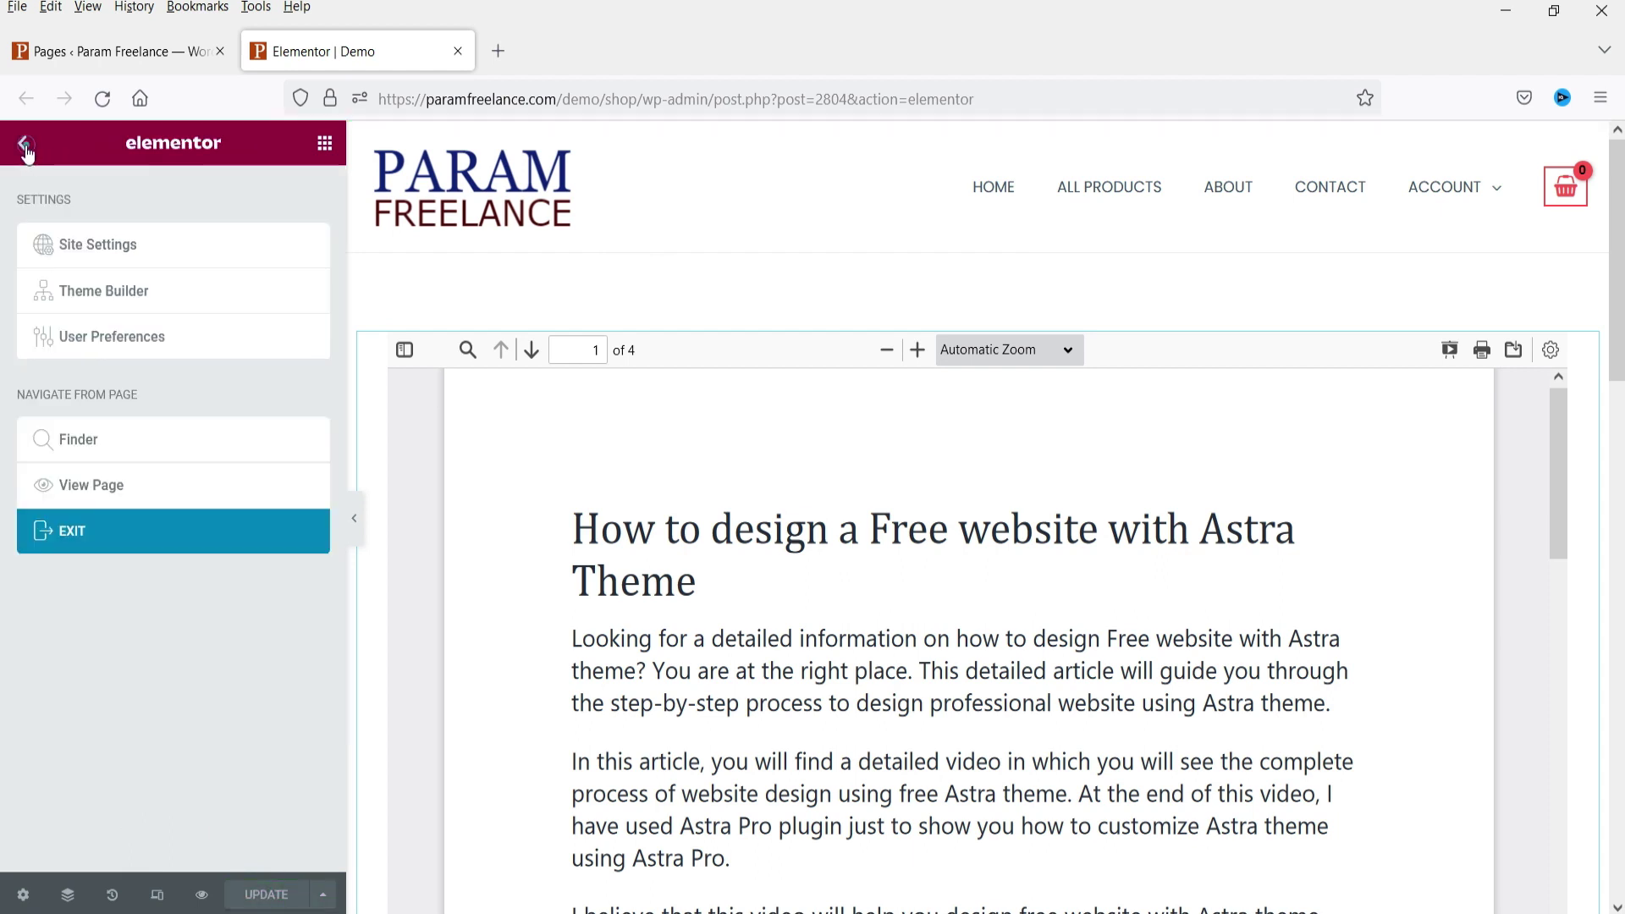
pyautogui.click(135, 501)
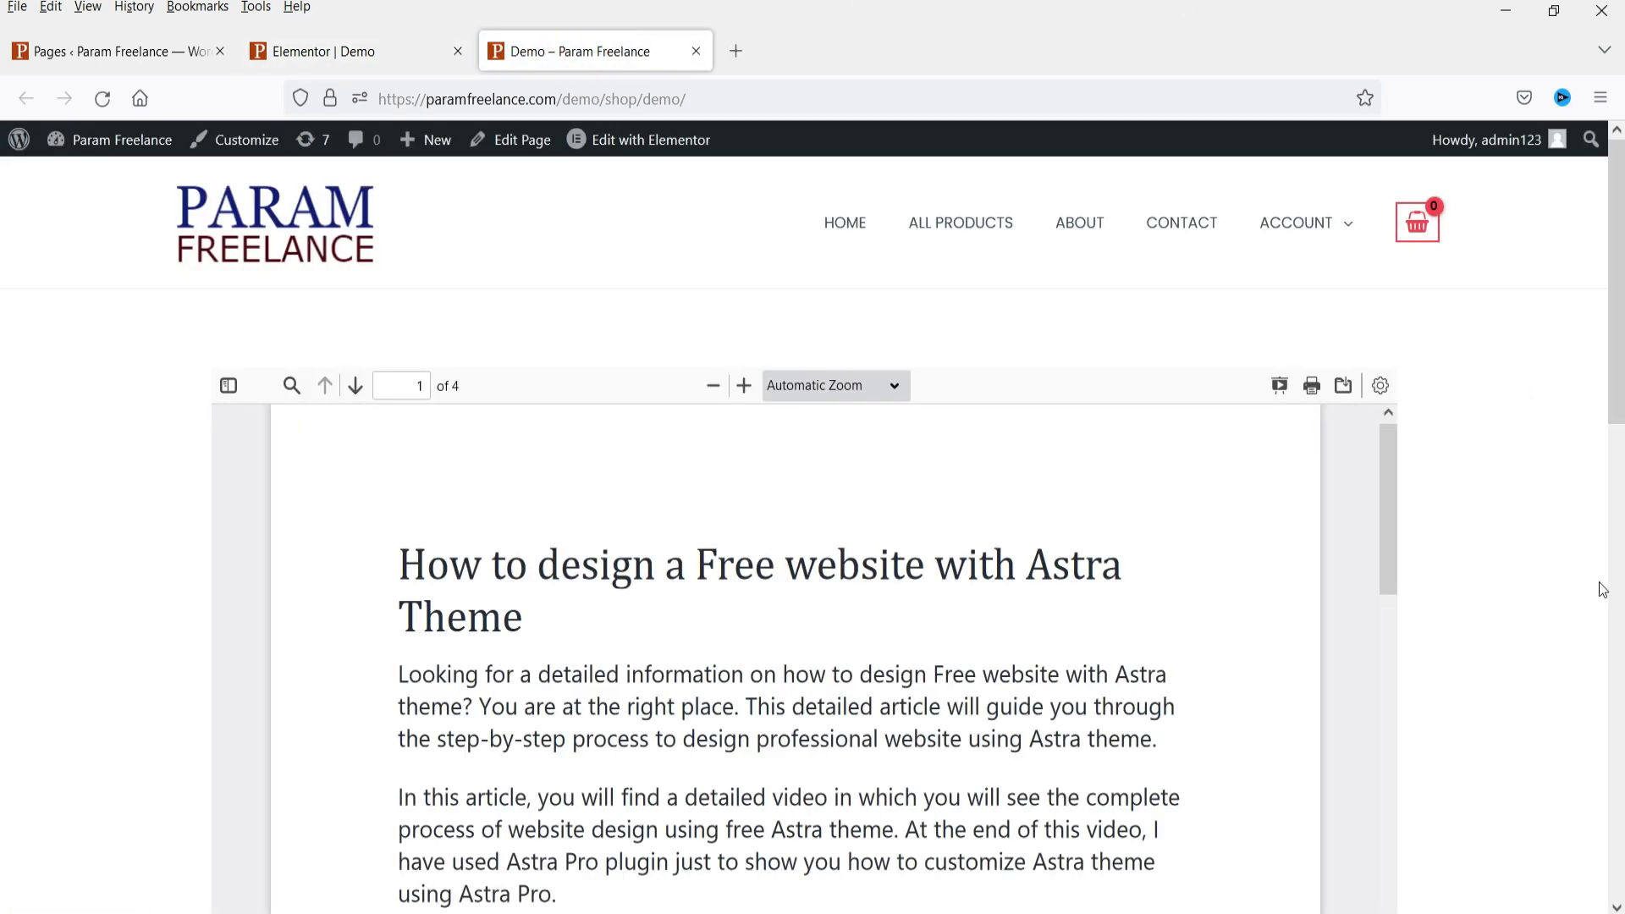
pyautogui.scroll(-10, 1561, 487)
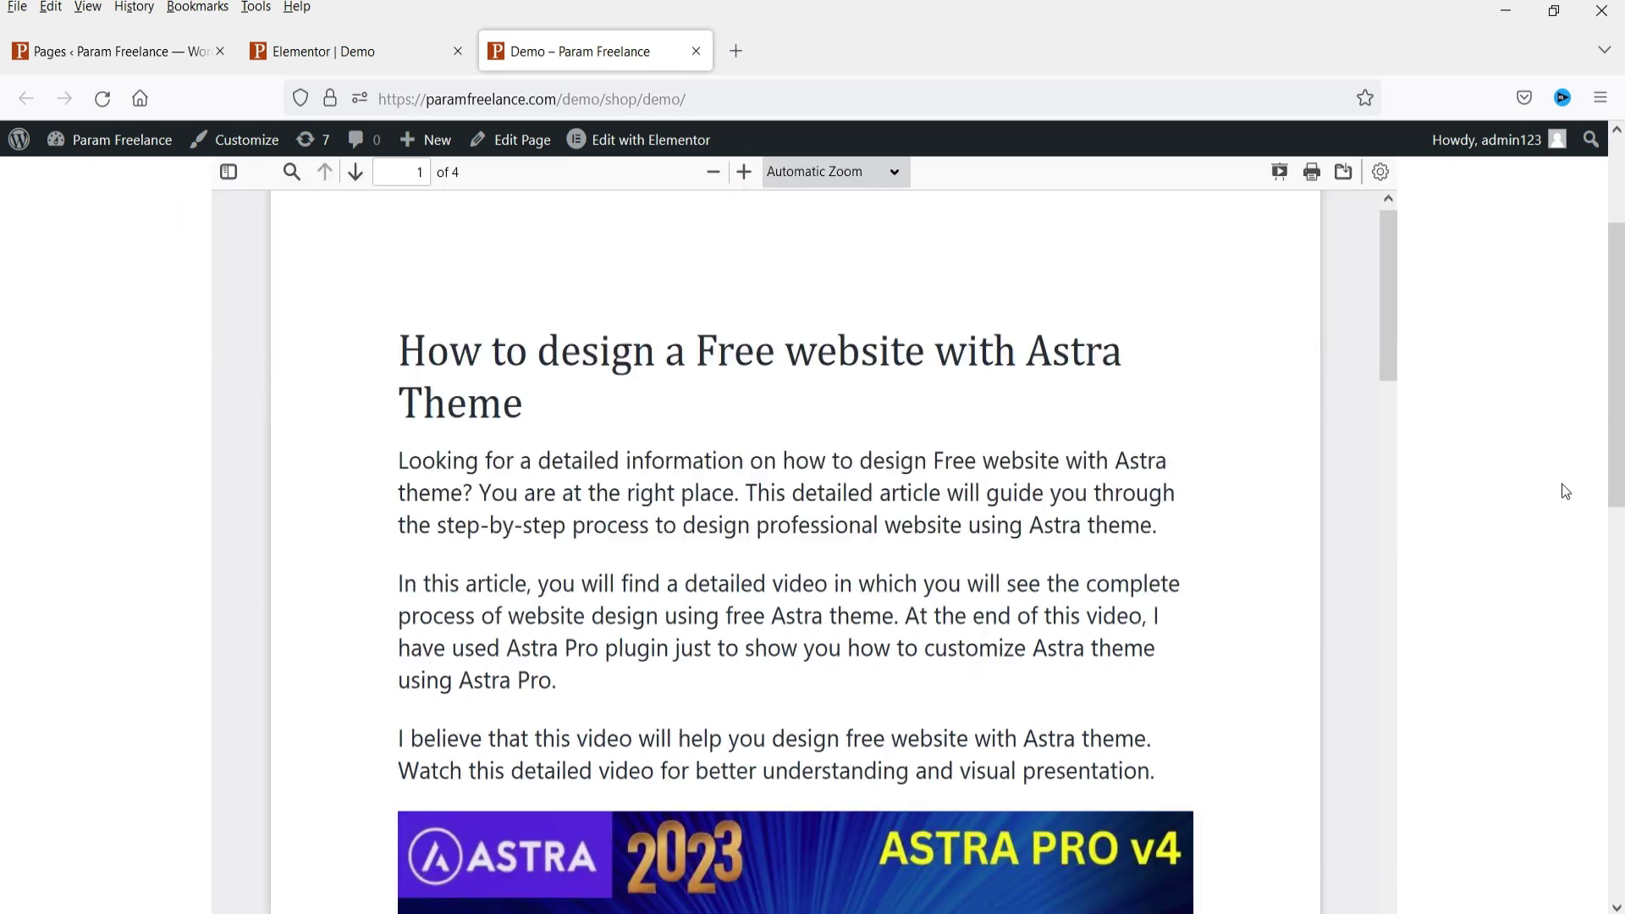
pyautogui.scroll(10, 1562, 487)
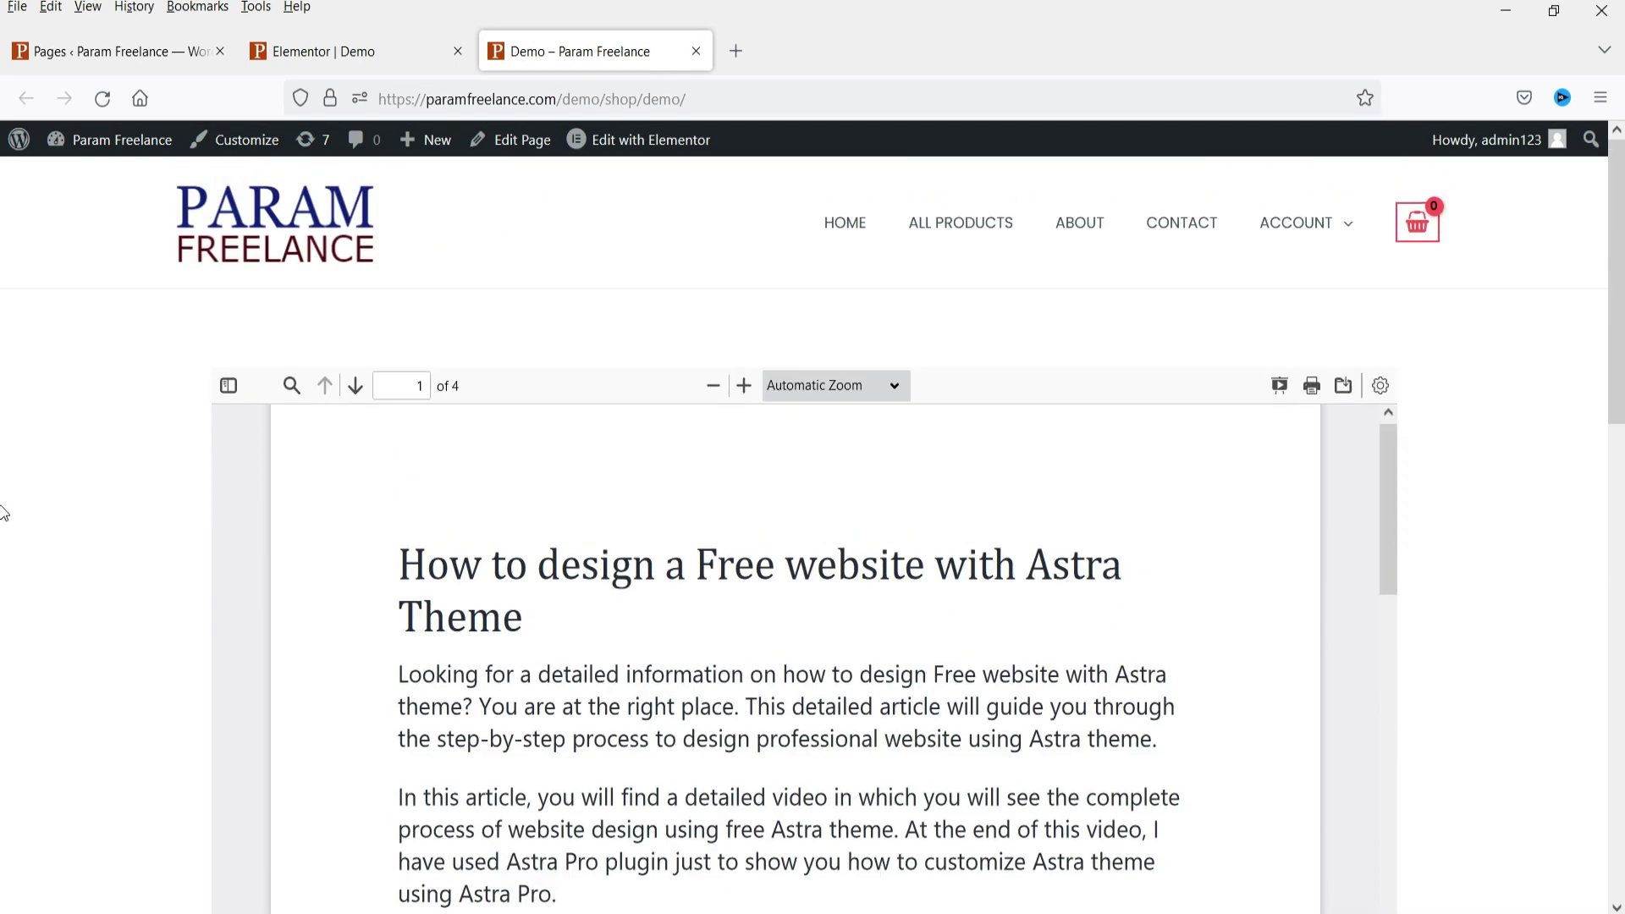
pyautogui.scroll(-1, 127, 508)
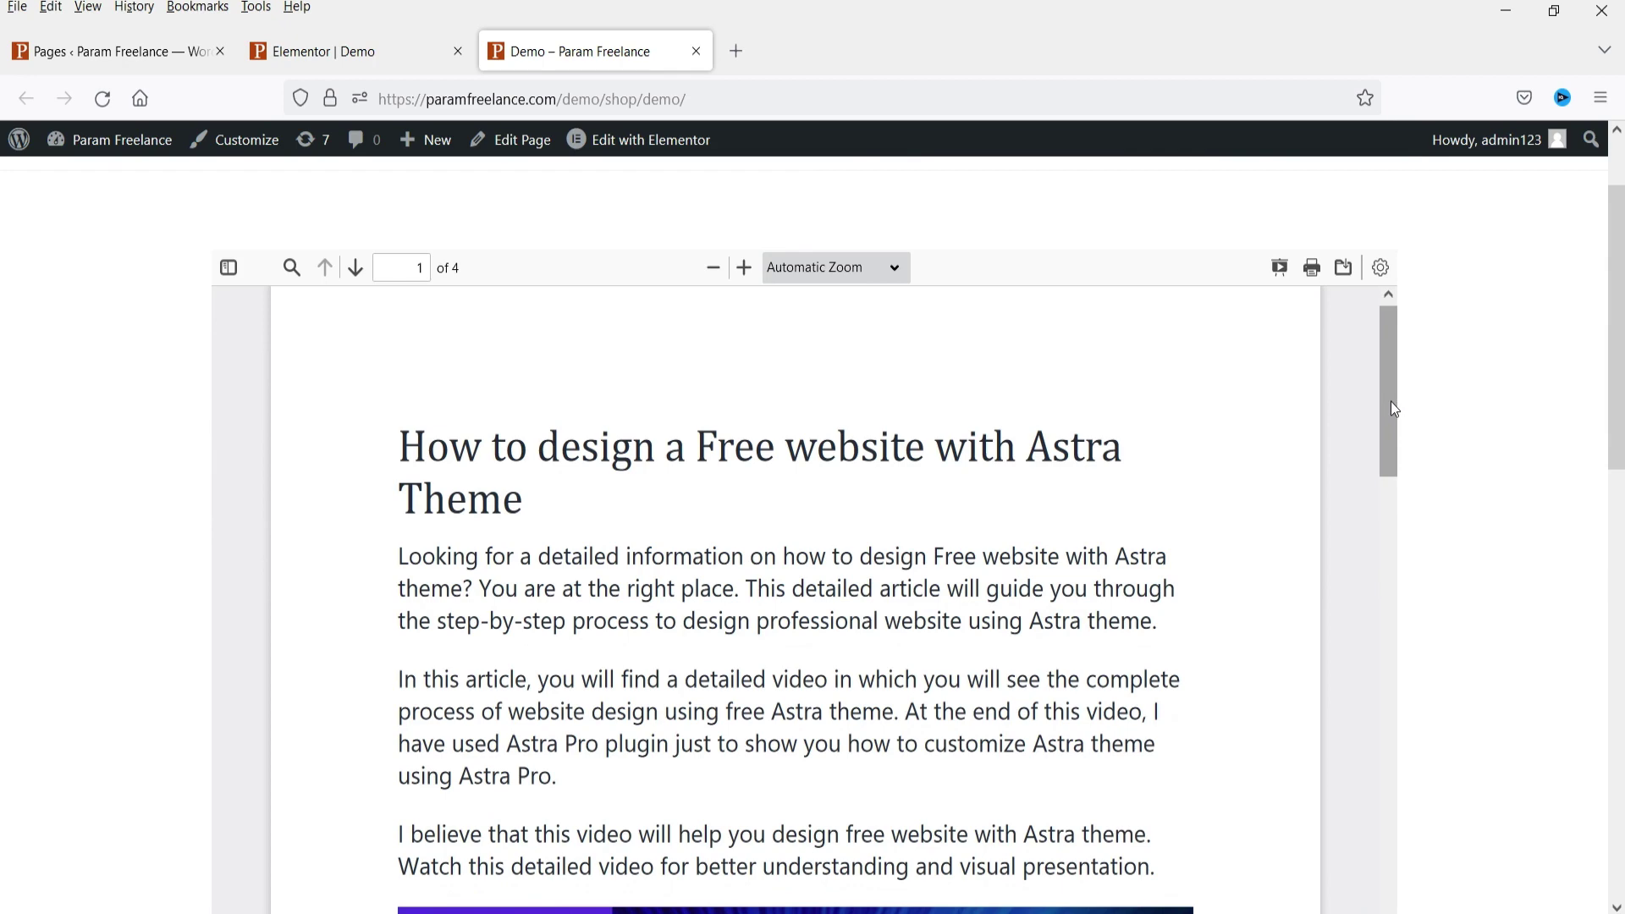
pyautogui.moveTo(1394, 381)
pyautogui.mouseDown()
pyautogui.moveTo(1386, 817)
pyautogui.moveTo(1390, 361)
pyautogui.mouseUp()
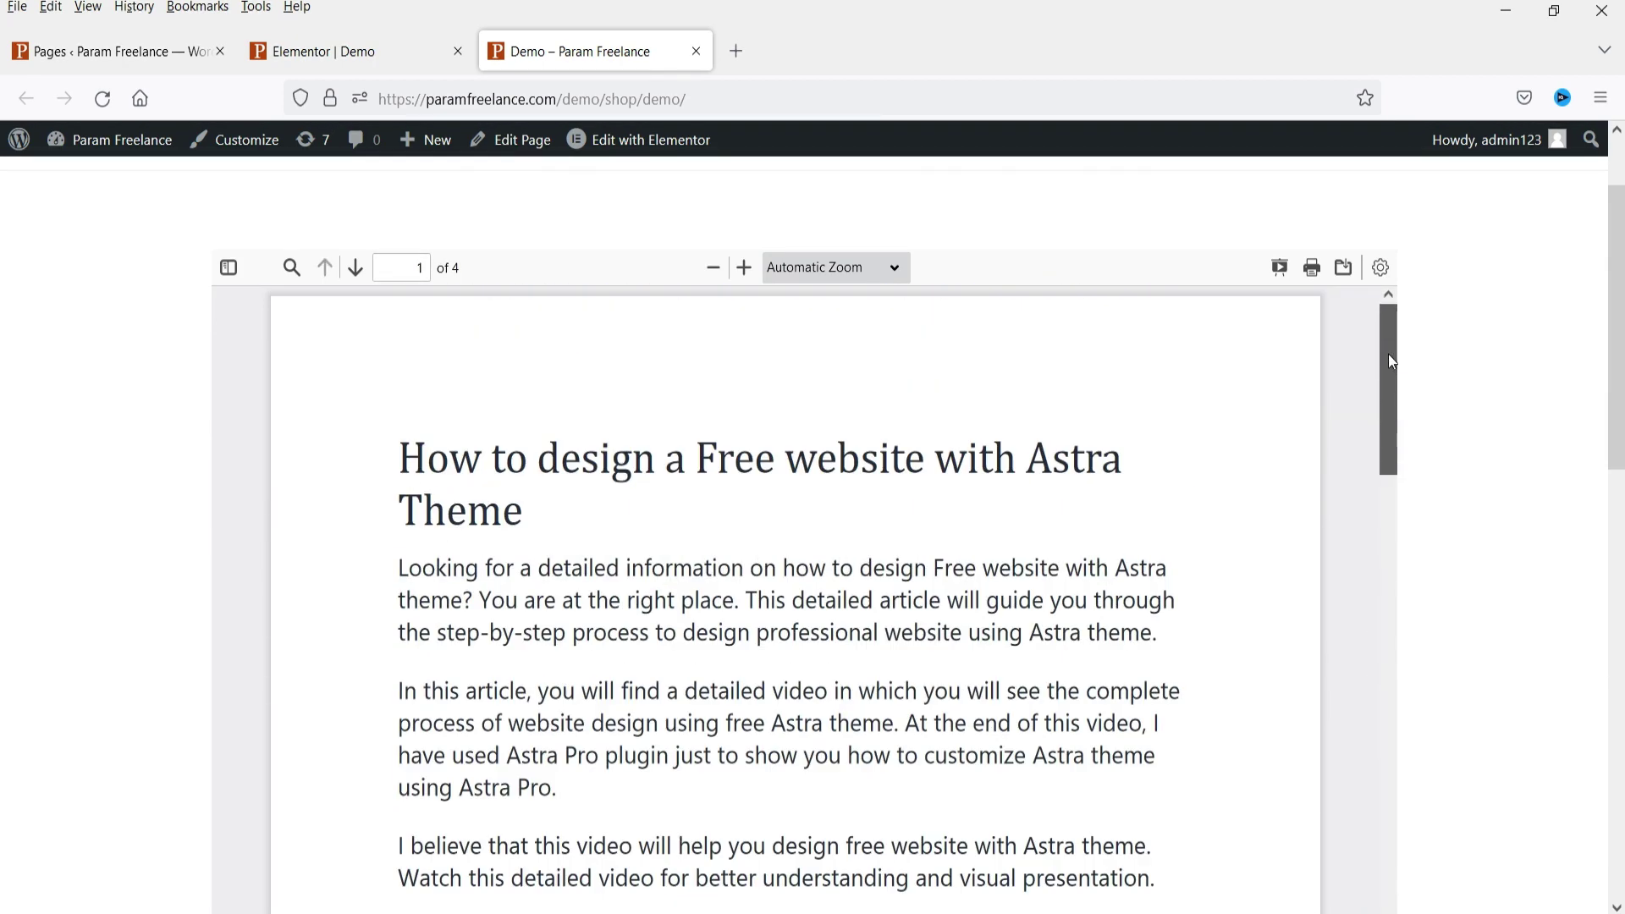
# Adjust the embedded PDF's zoom in and out, ending at 110%
pyautogui.click(738, 275)
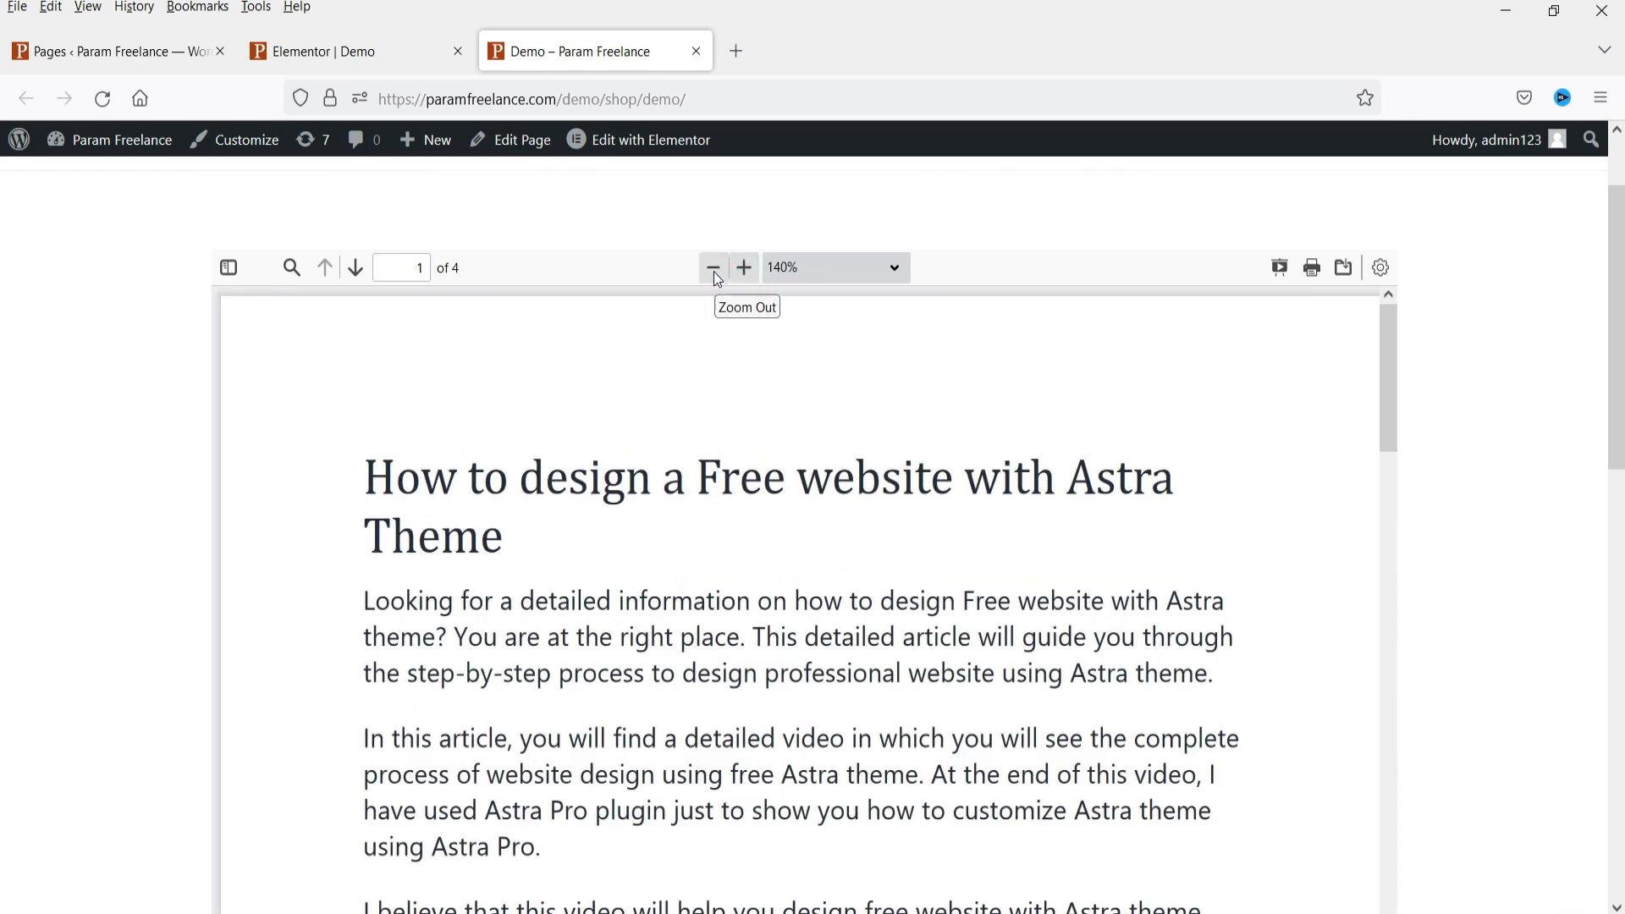
pyautogui.click(714, 269)
pyautogui.click(713, 269)
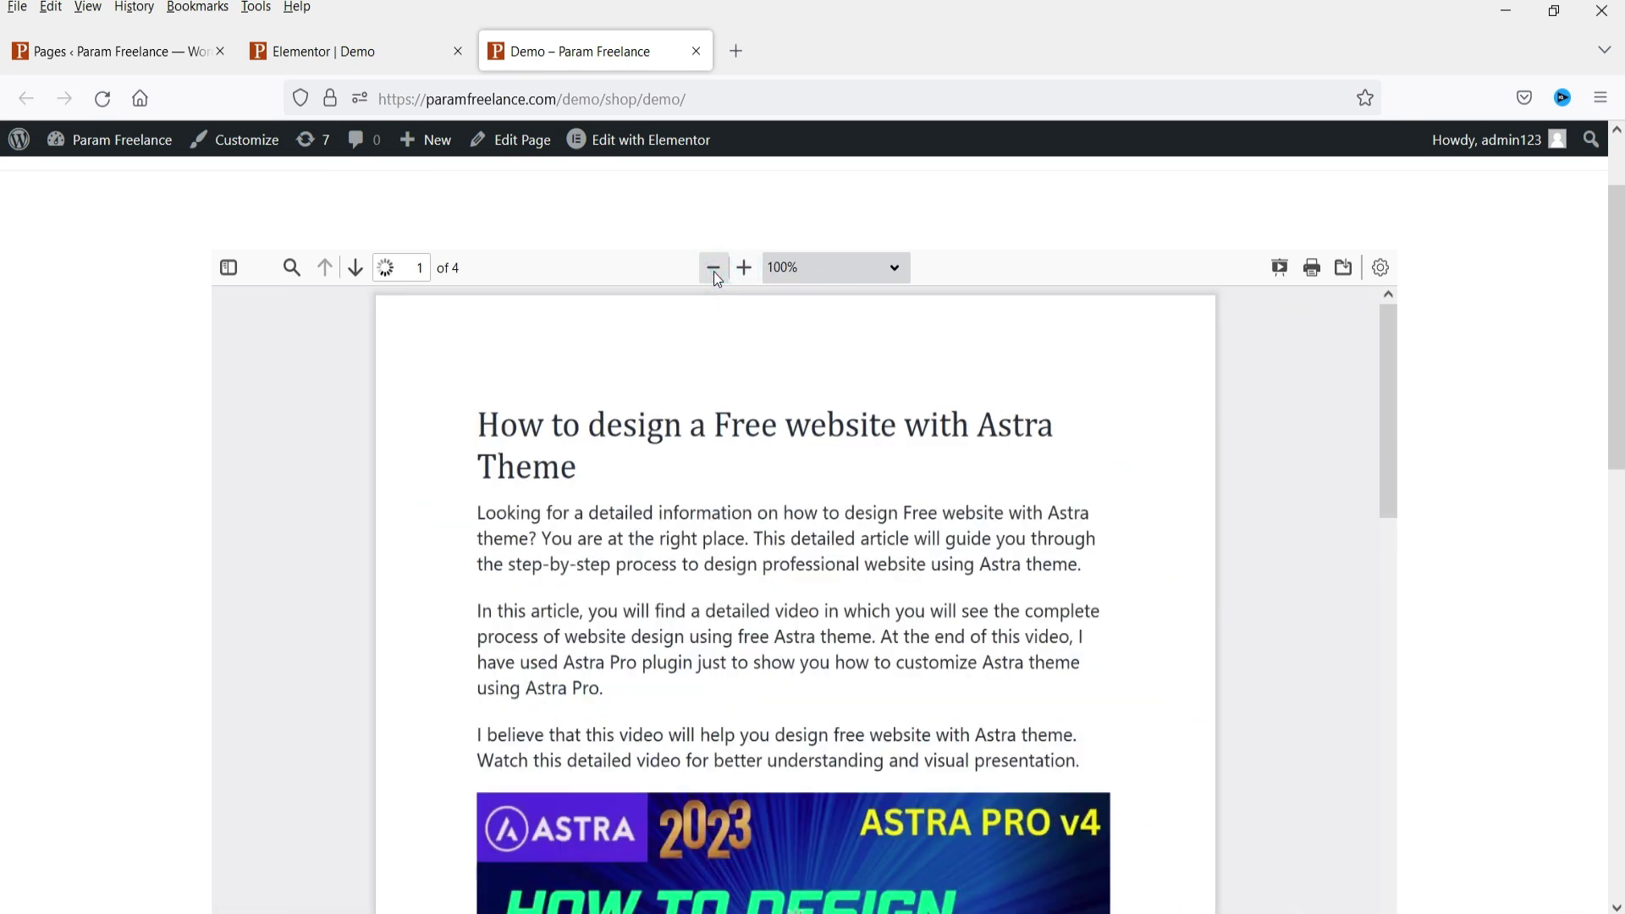
pyautogui.click(744, 270)
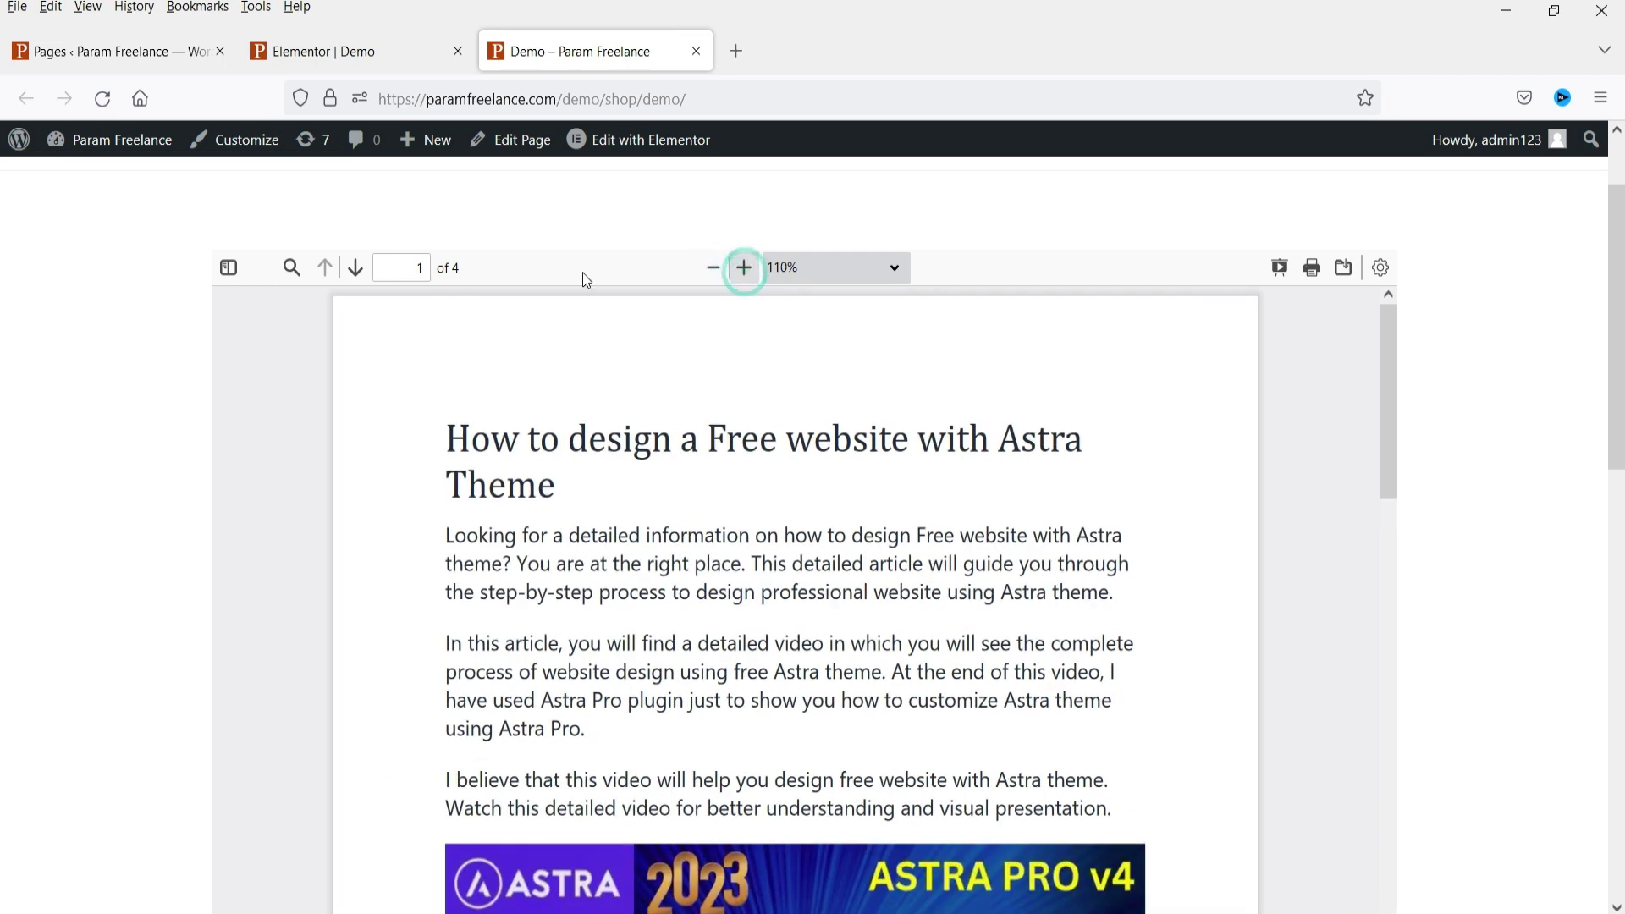
# Jump to pages 3, 4 and back to 1 via the thumbnail sidebar, then hide it
pyautogui.click(229, 268)
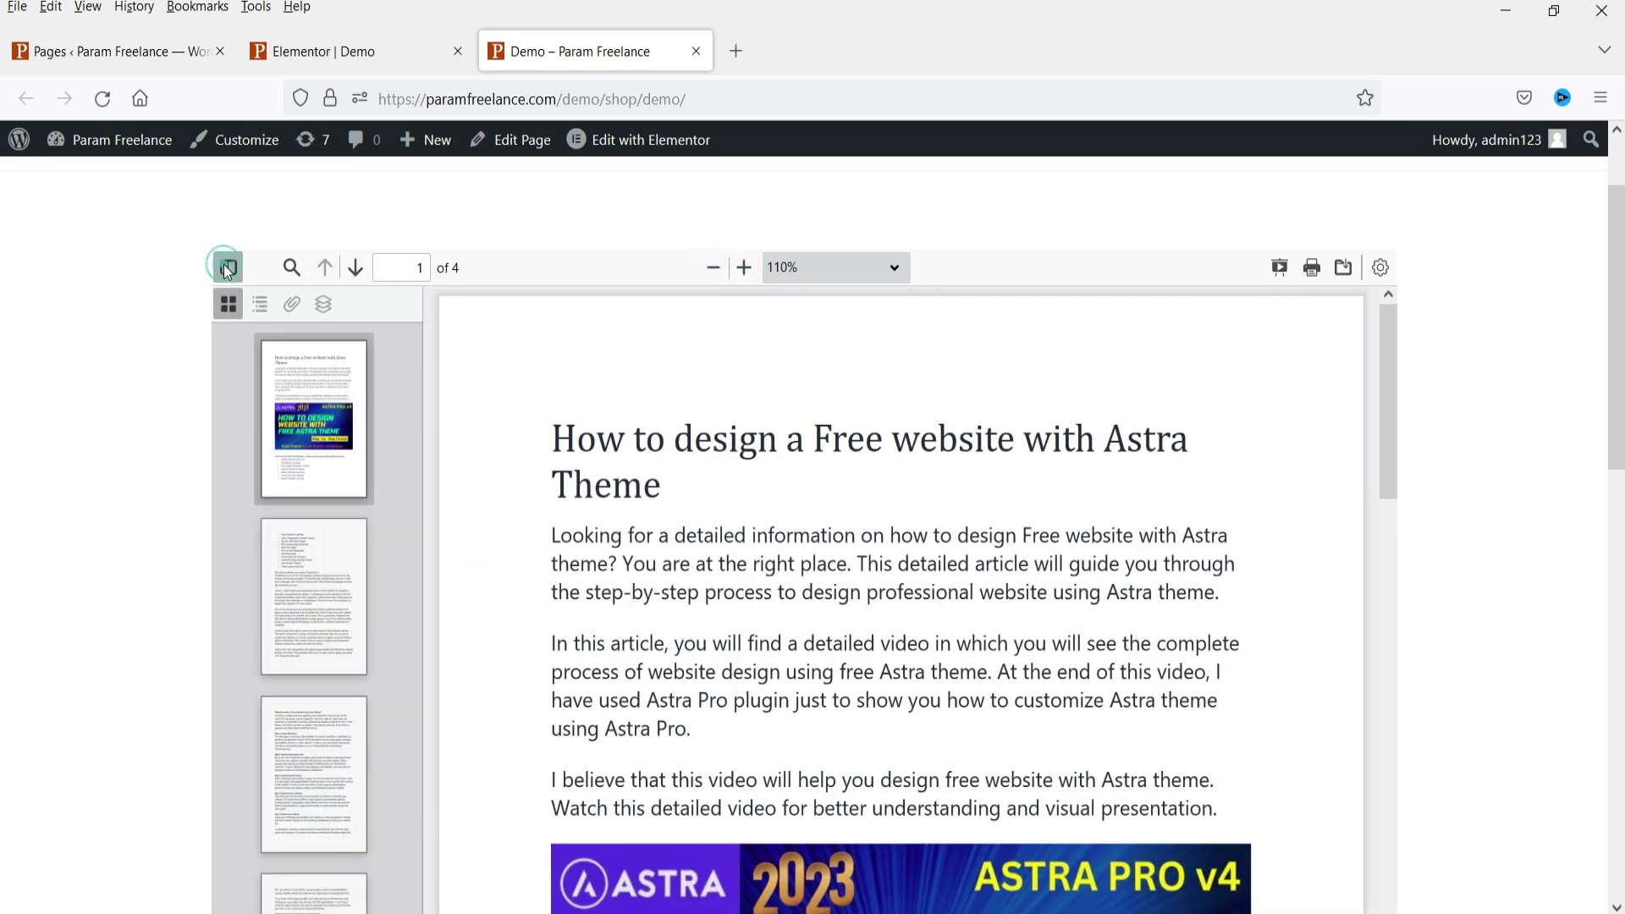
pyautogui.click(312, 790)
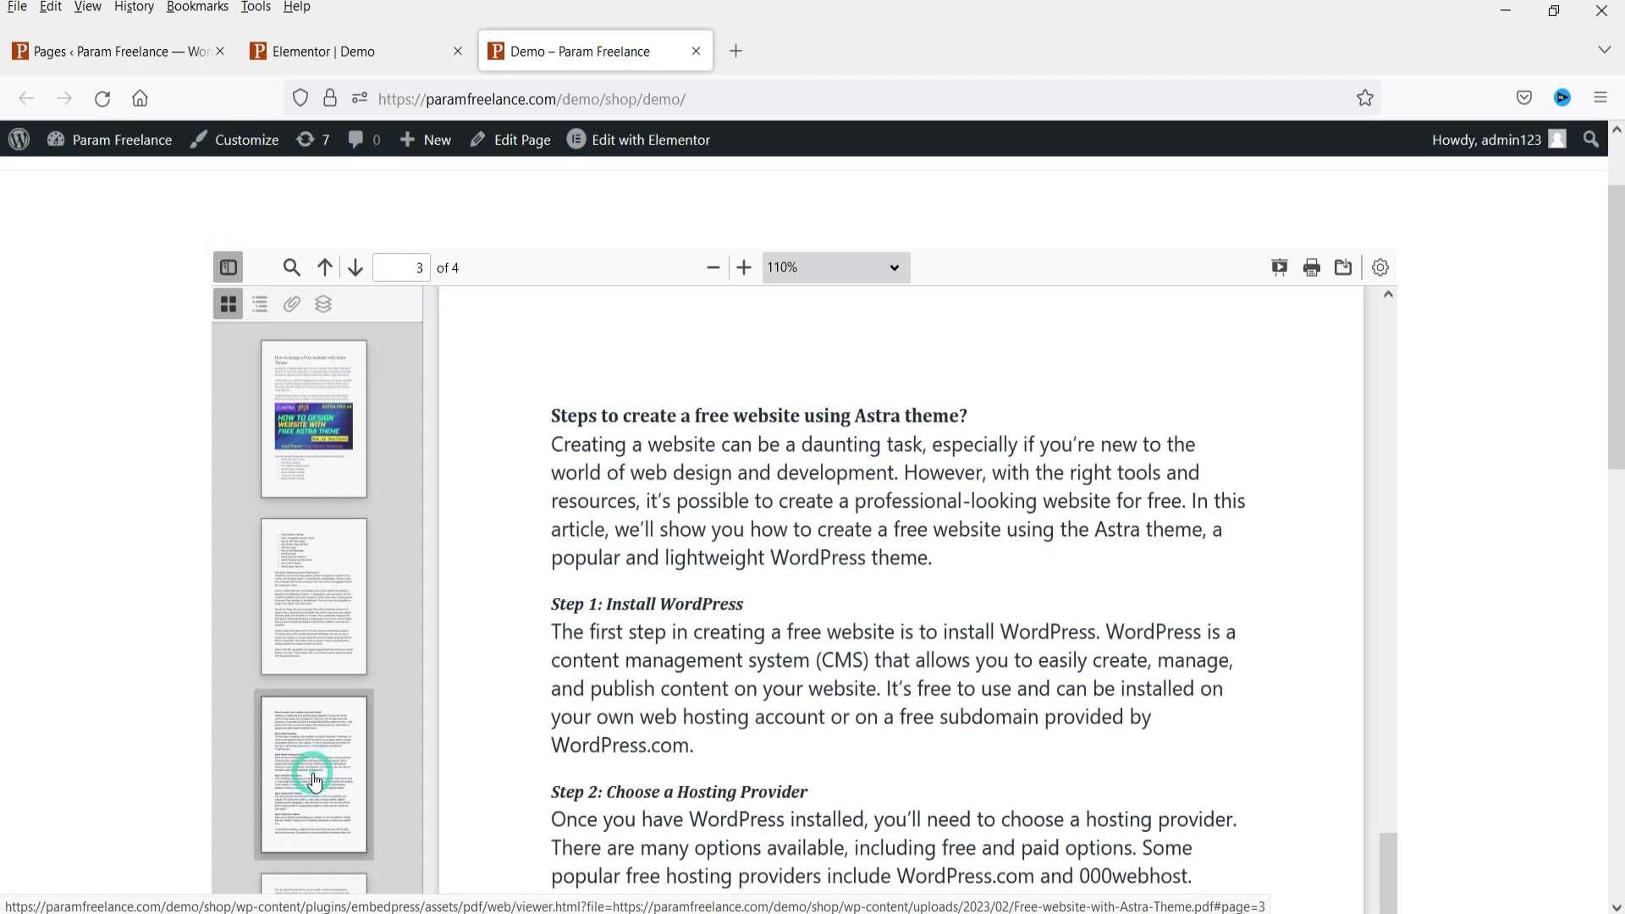
pyautogui.scroll(-5, 337, 622)
pyautogui.click(338, 622)
pyautogui.scroll(5, 312, 581)
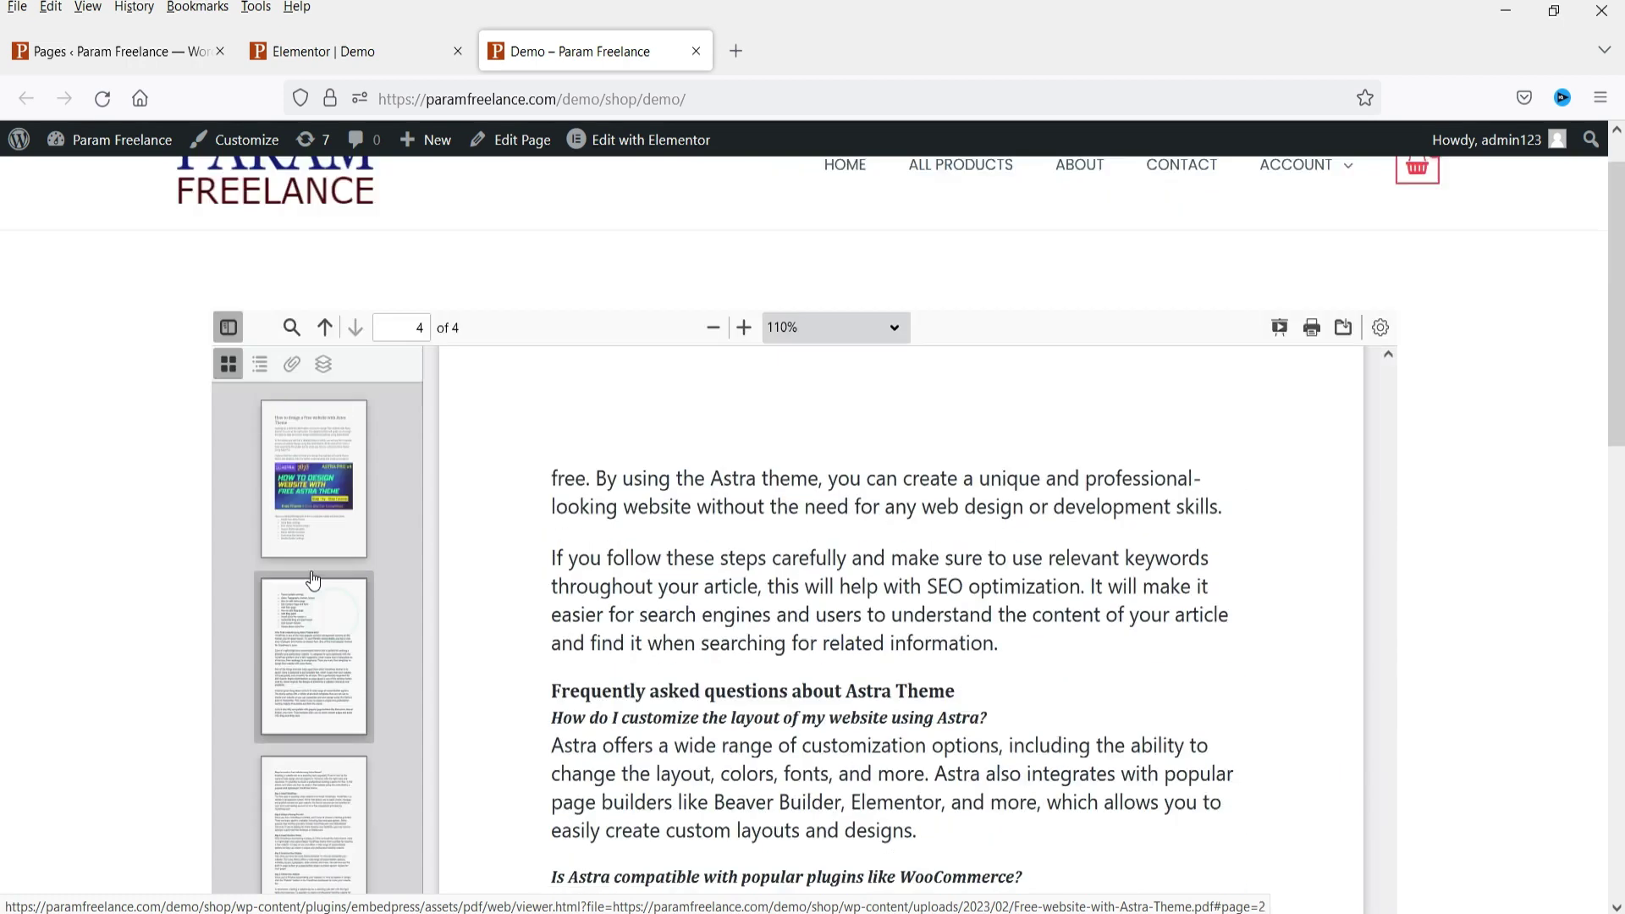
pyautogui.click(315, 508)
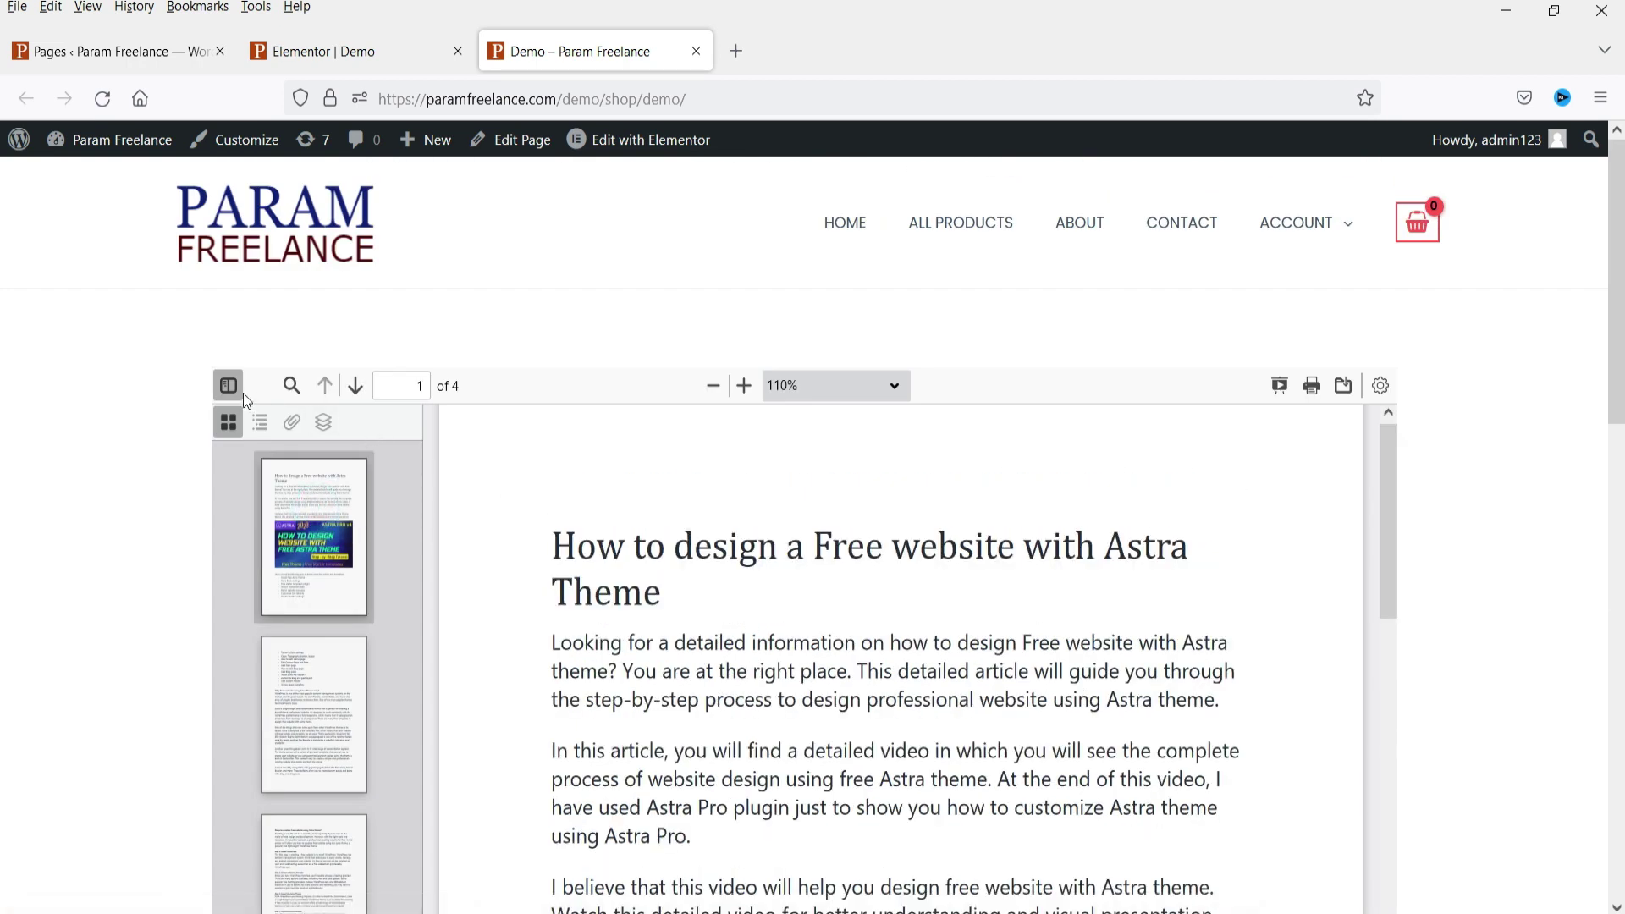
pyautogui.click(241, 390)
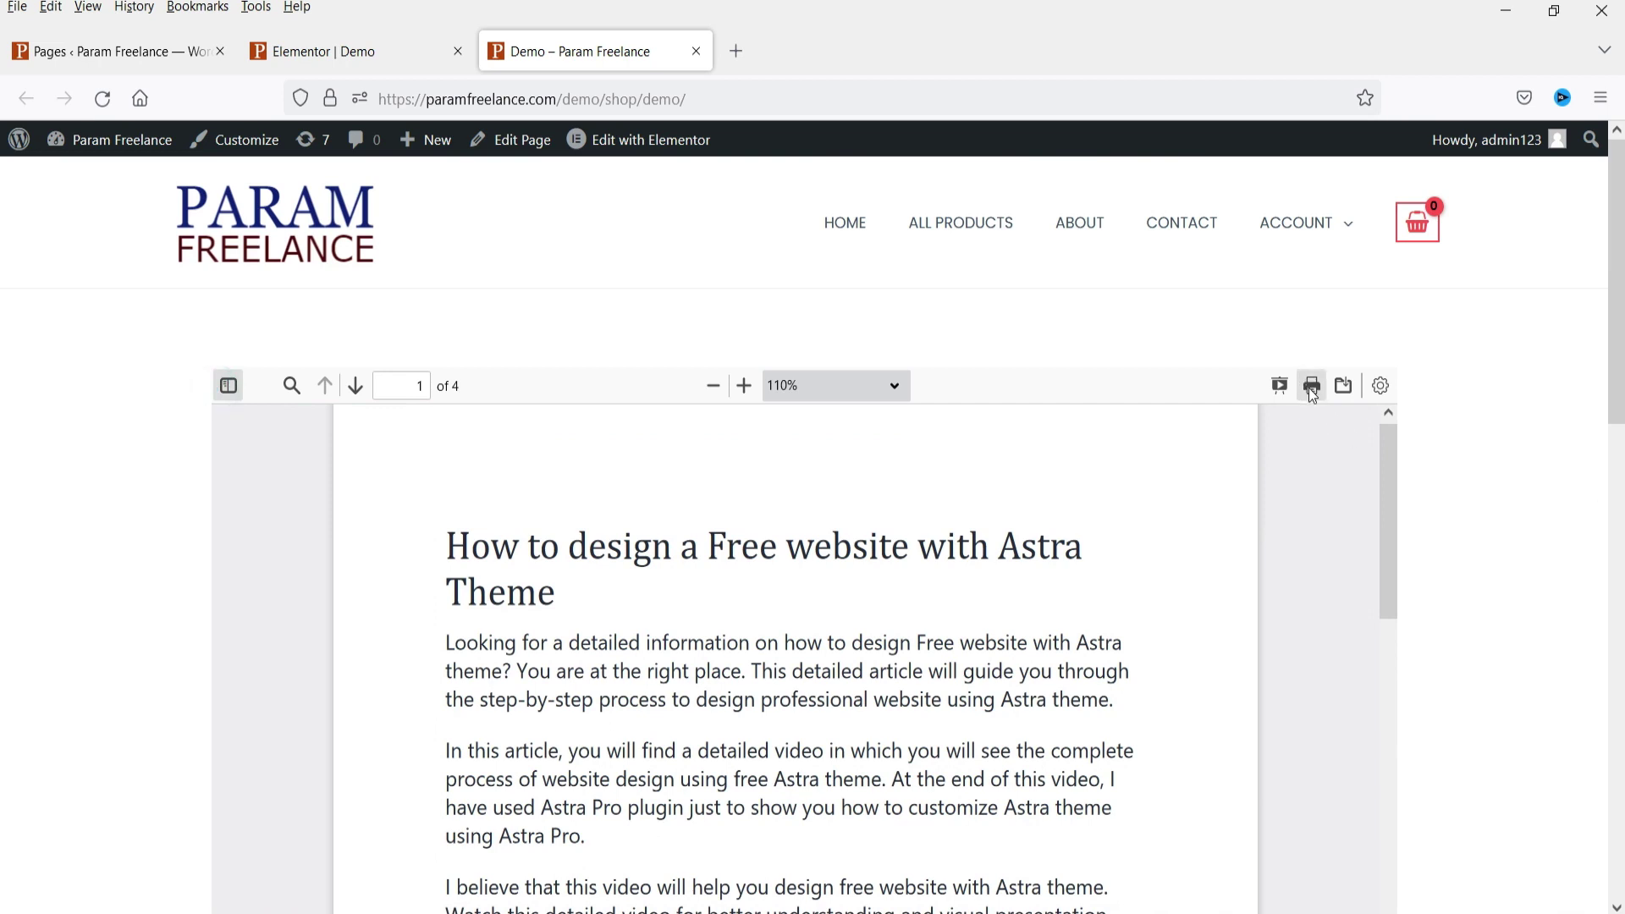
# Try the Astra PDF's print preview and presentation mode, then download Free-website-with-Astra-Theme.pdf
pyautogui.click(1310, 388)
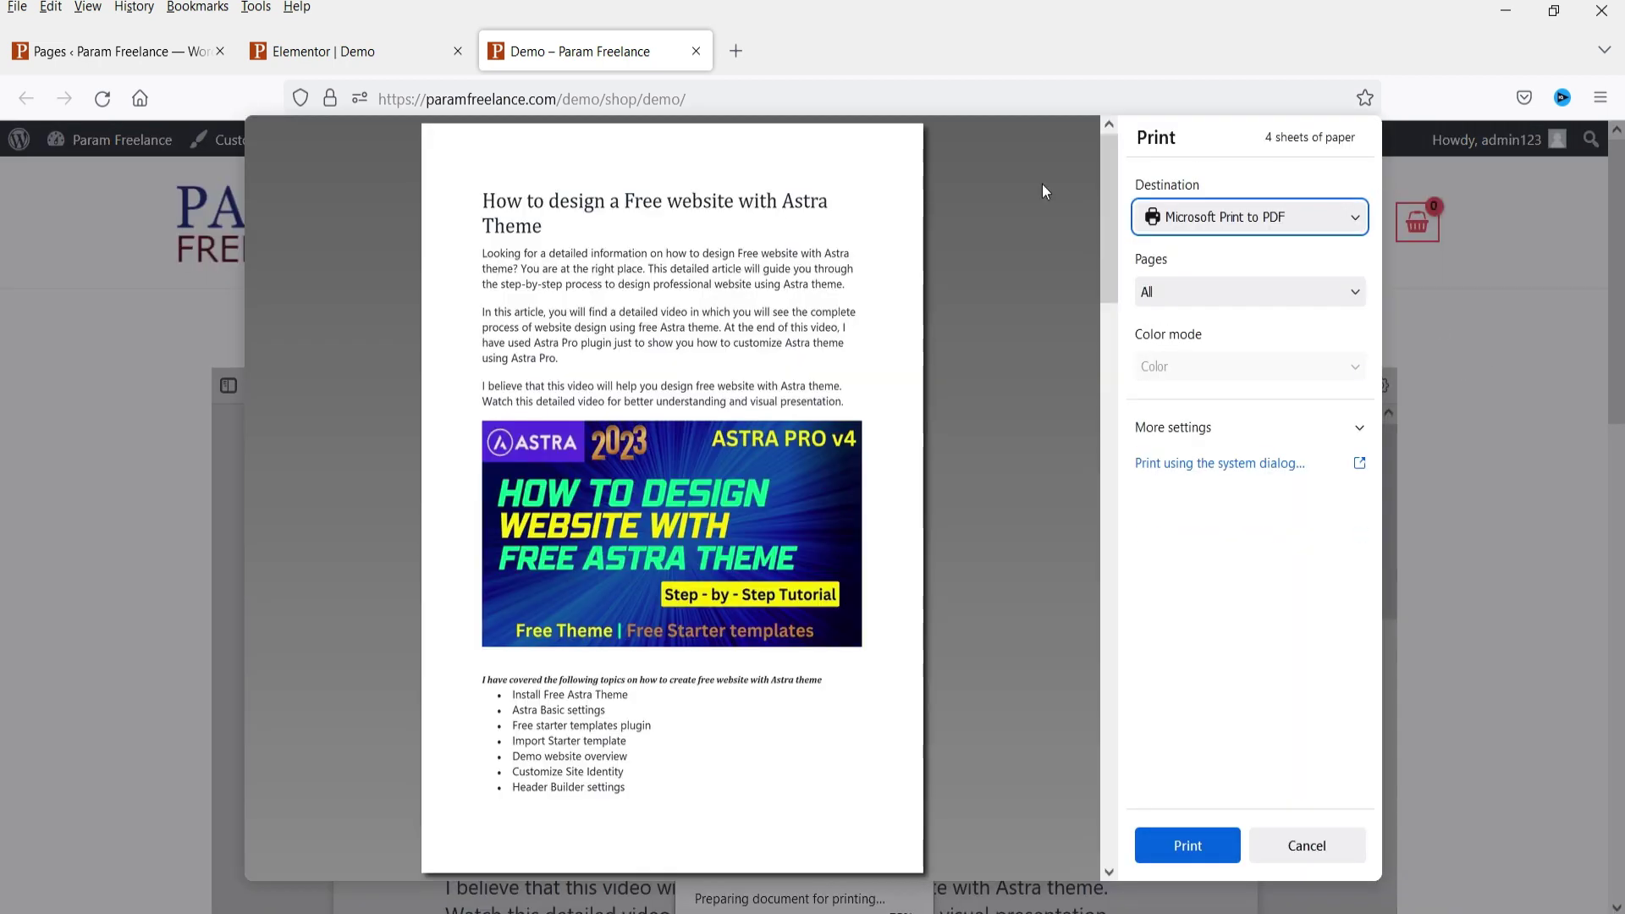
pyautogui.click(1329, 846)
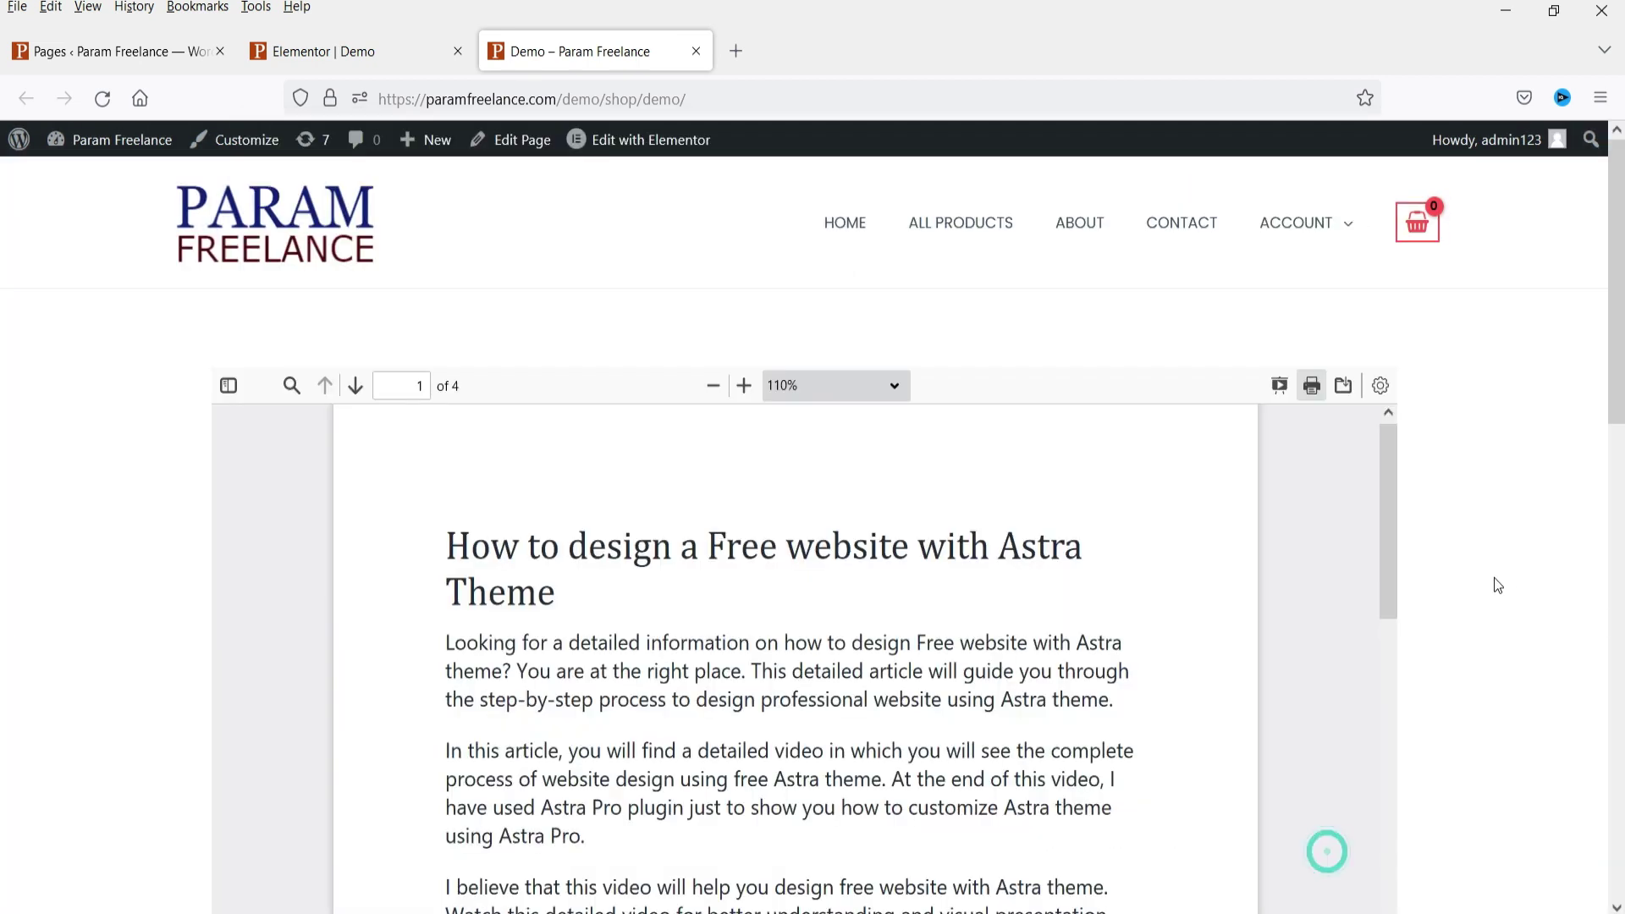
pyautogui.click(1278, 386)
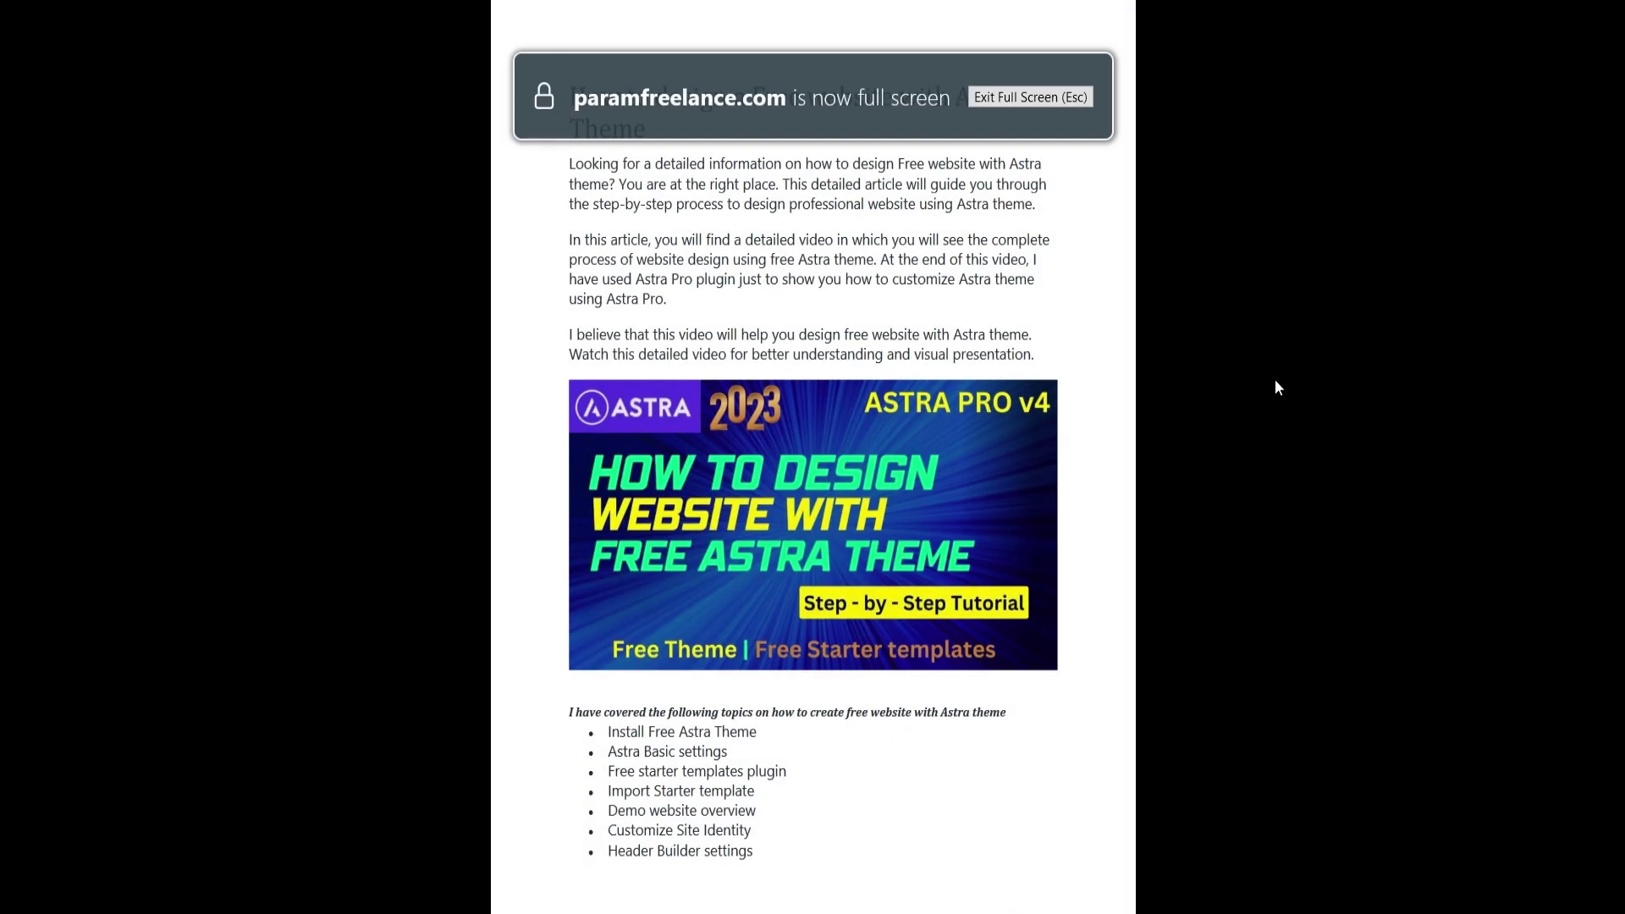
pyautogui.press('Escape')
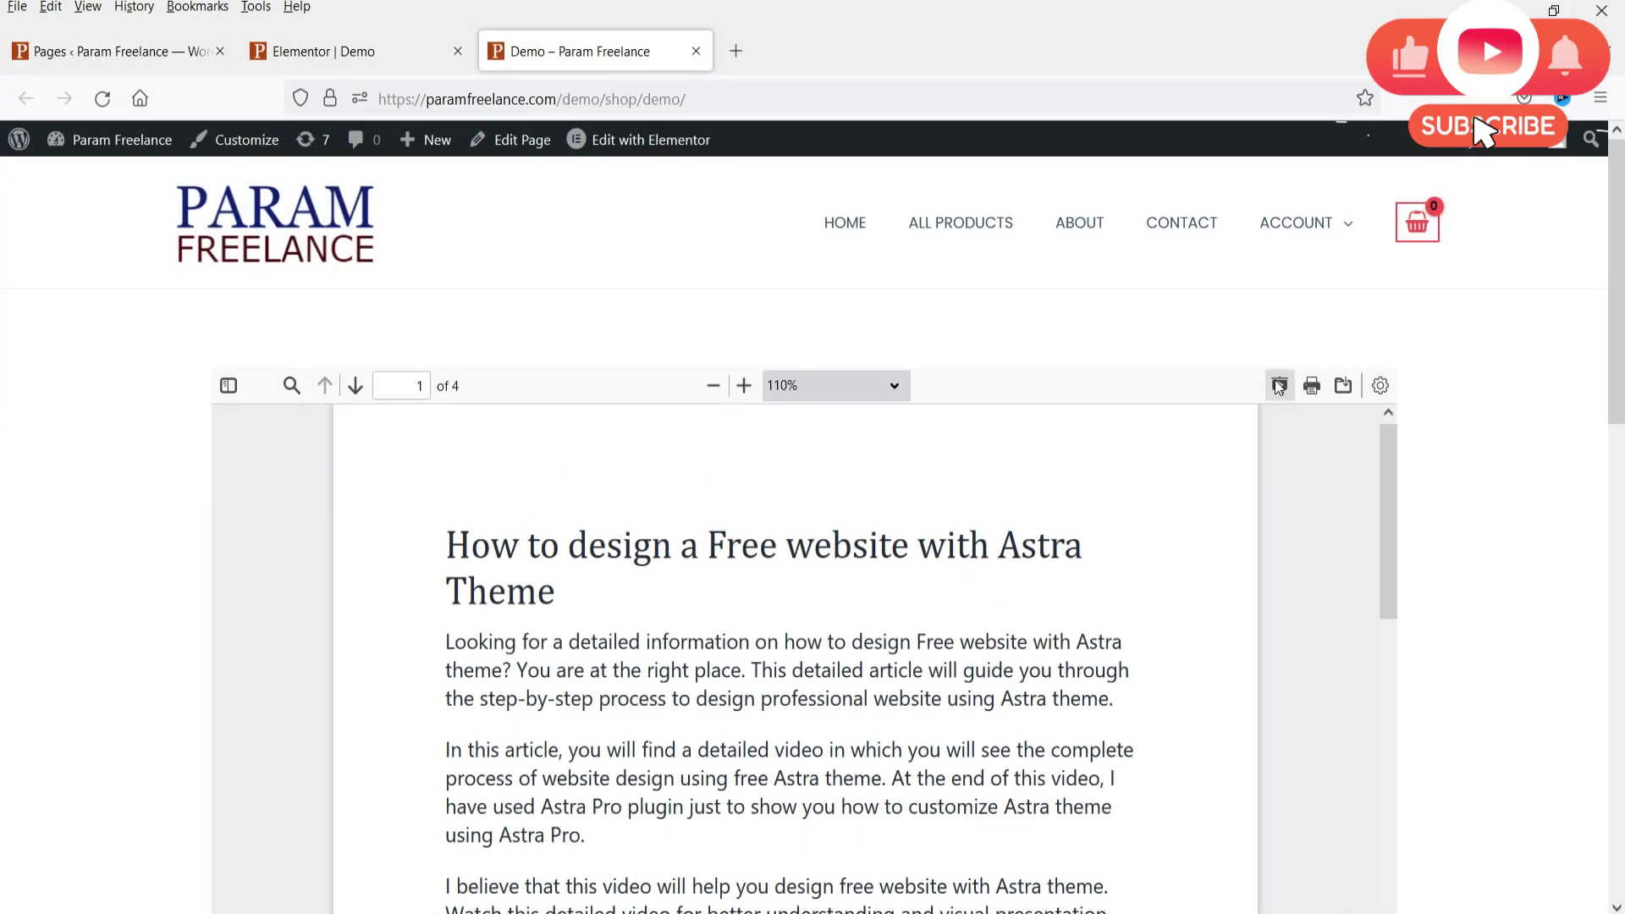
pyautogui.click(1346, 387)
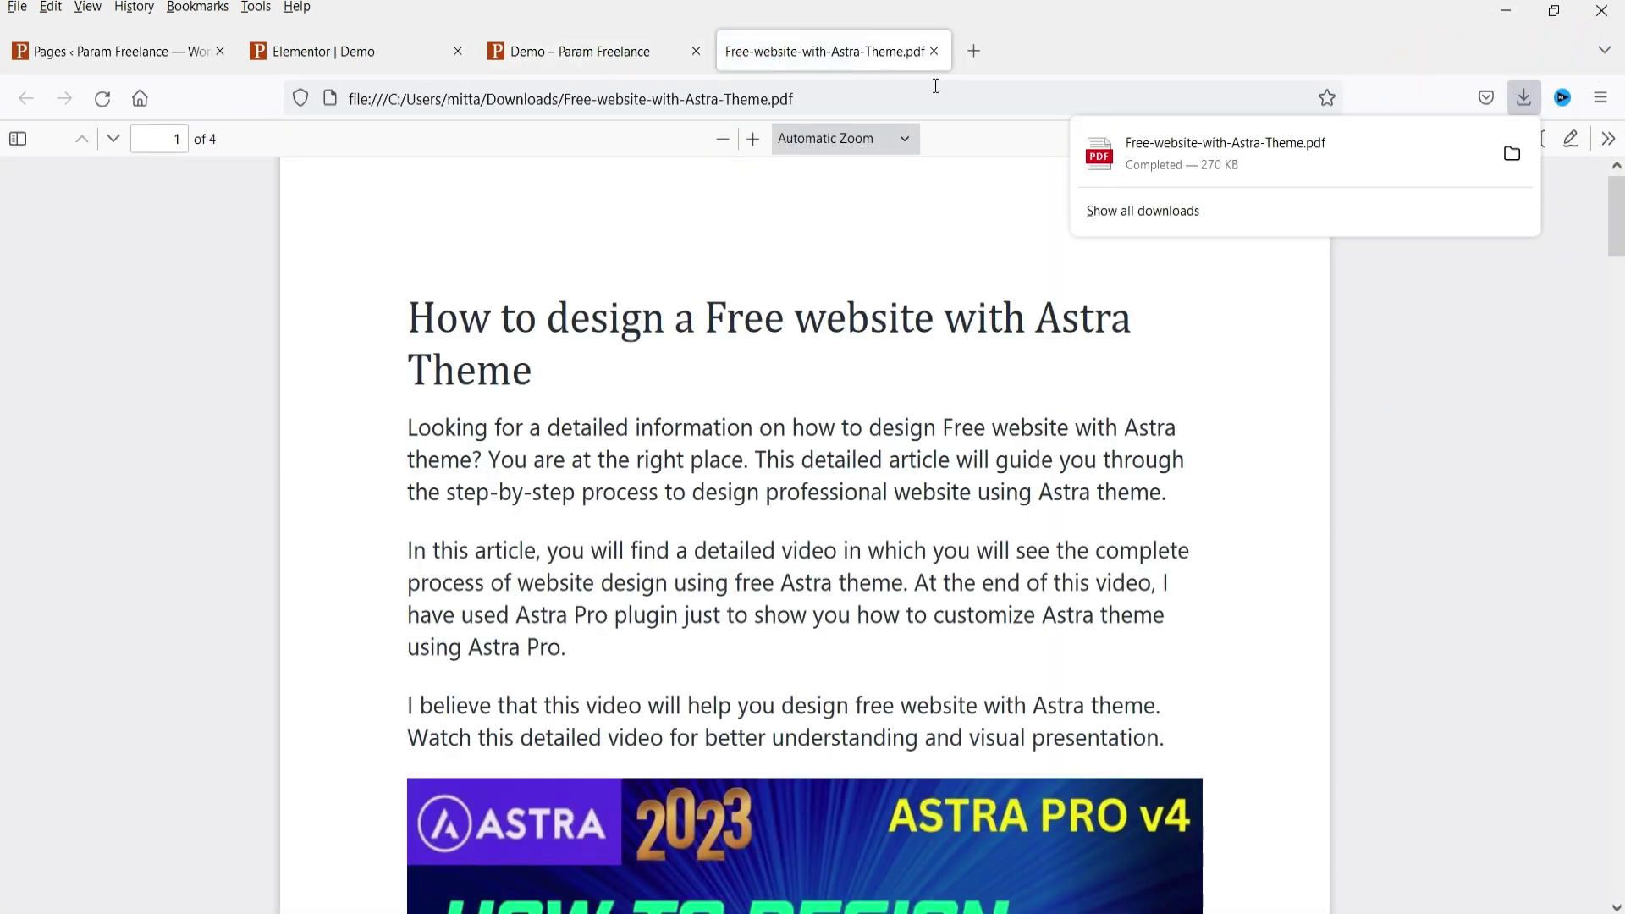
pyautogui.click(934, 51)
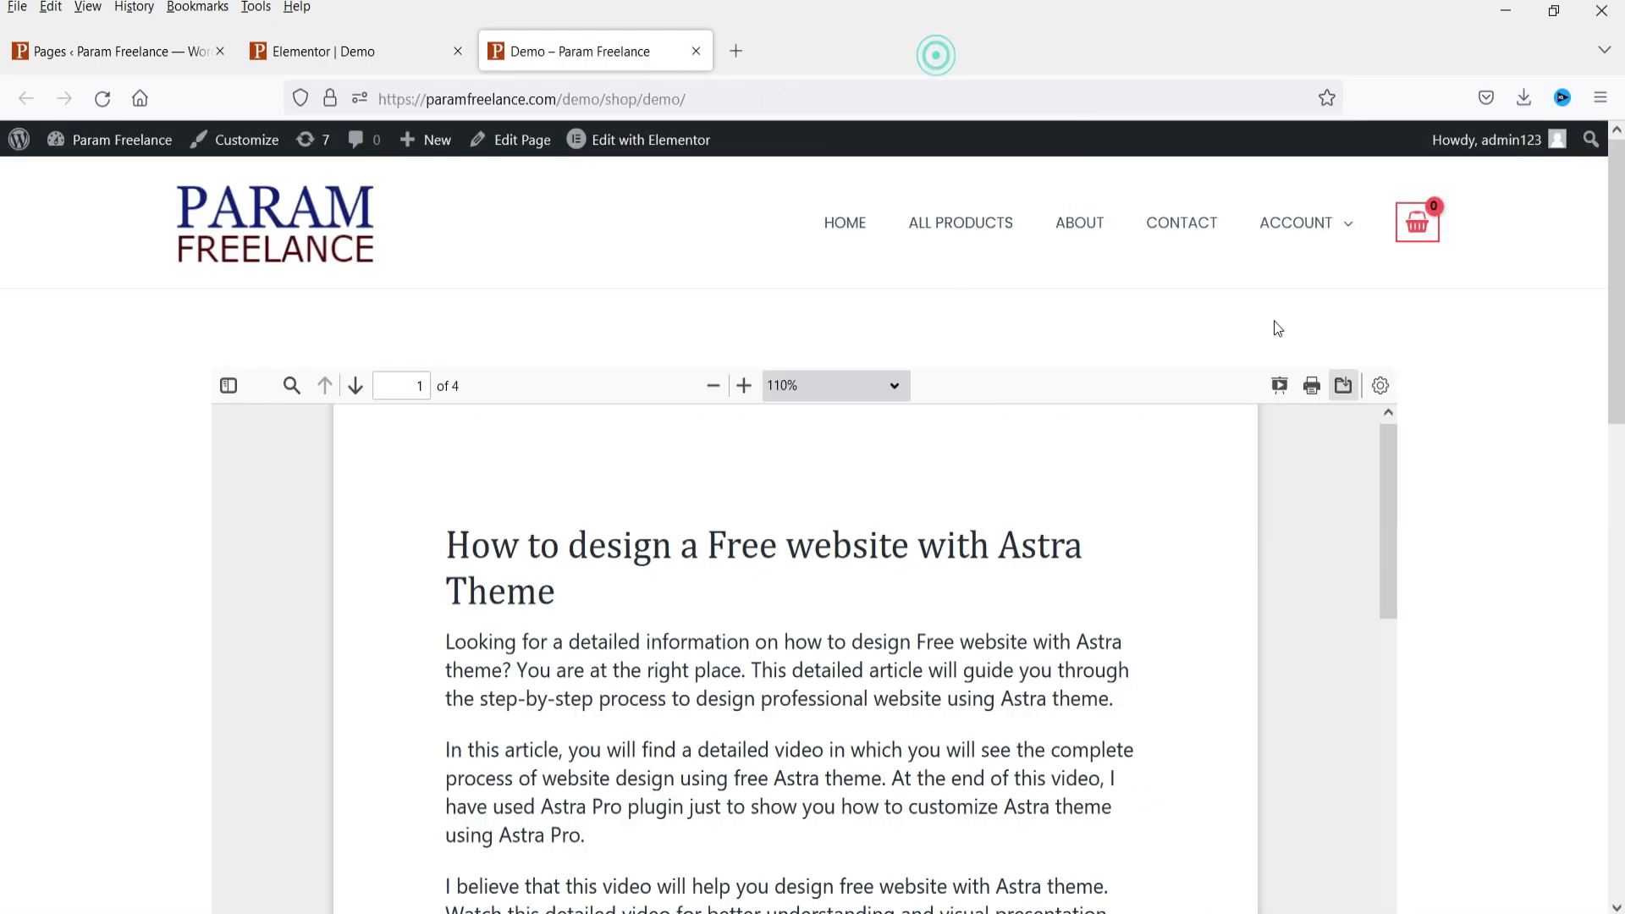
# From the Pages list, open Demo 2's Edit link in a new tab and switch to it
pyautogui.click(1382, 389)
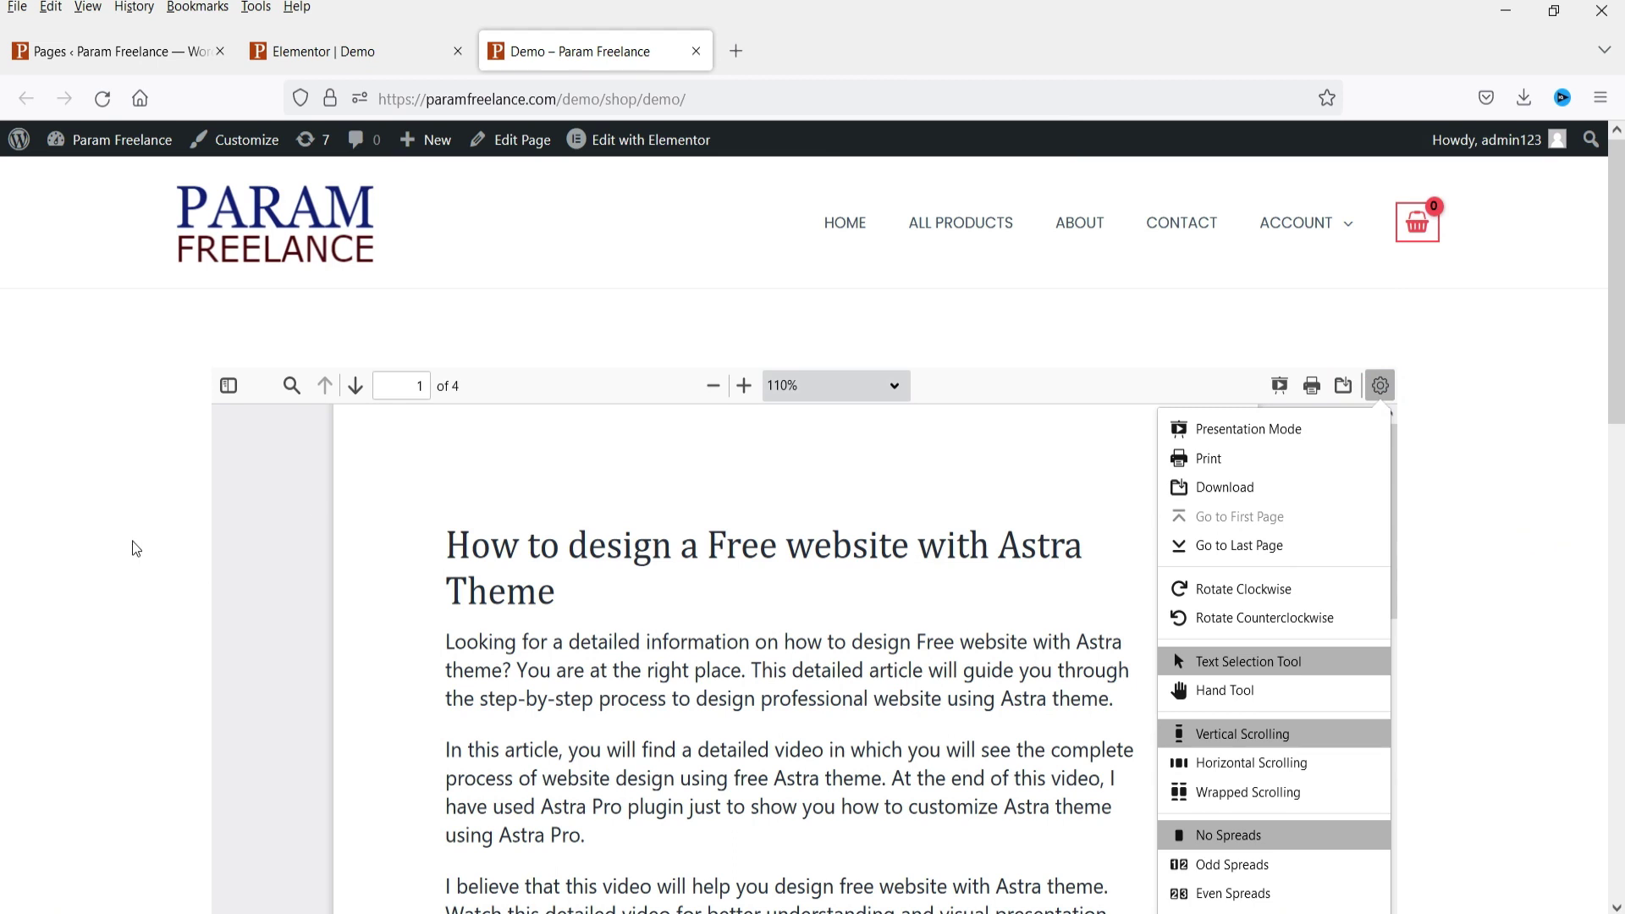
pyautogui.click(1380, 386)
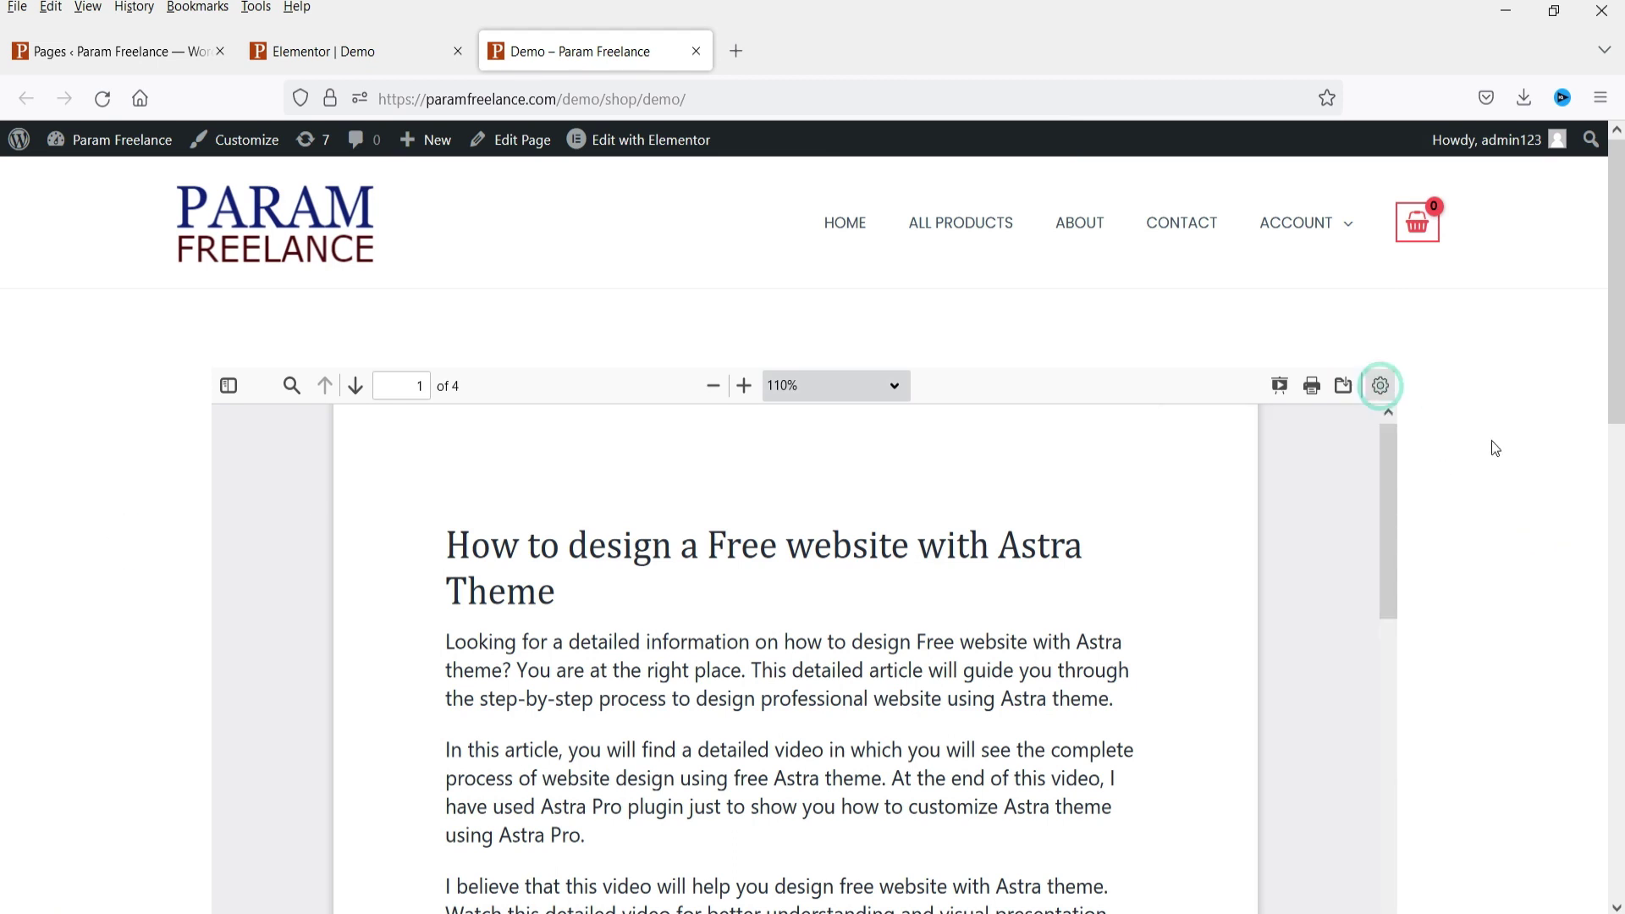
pyautogui.click(71, 52)
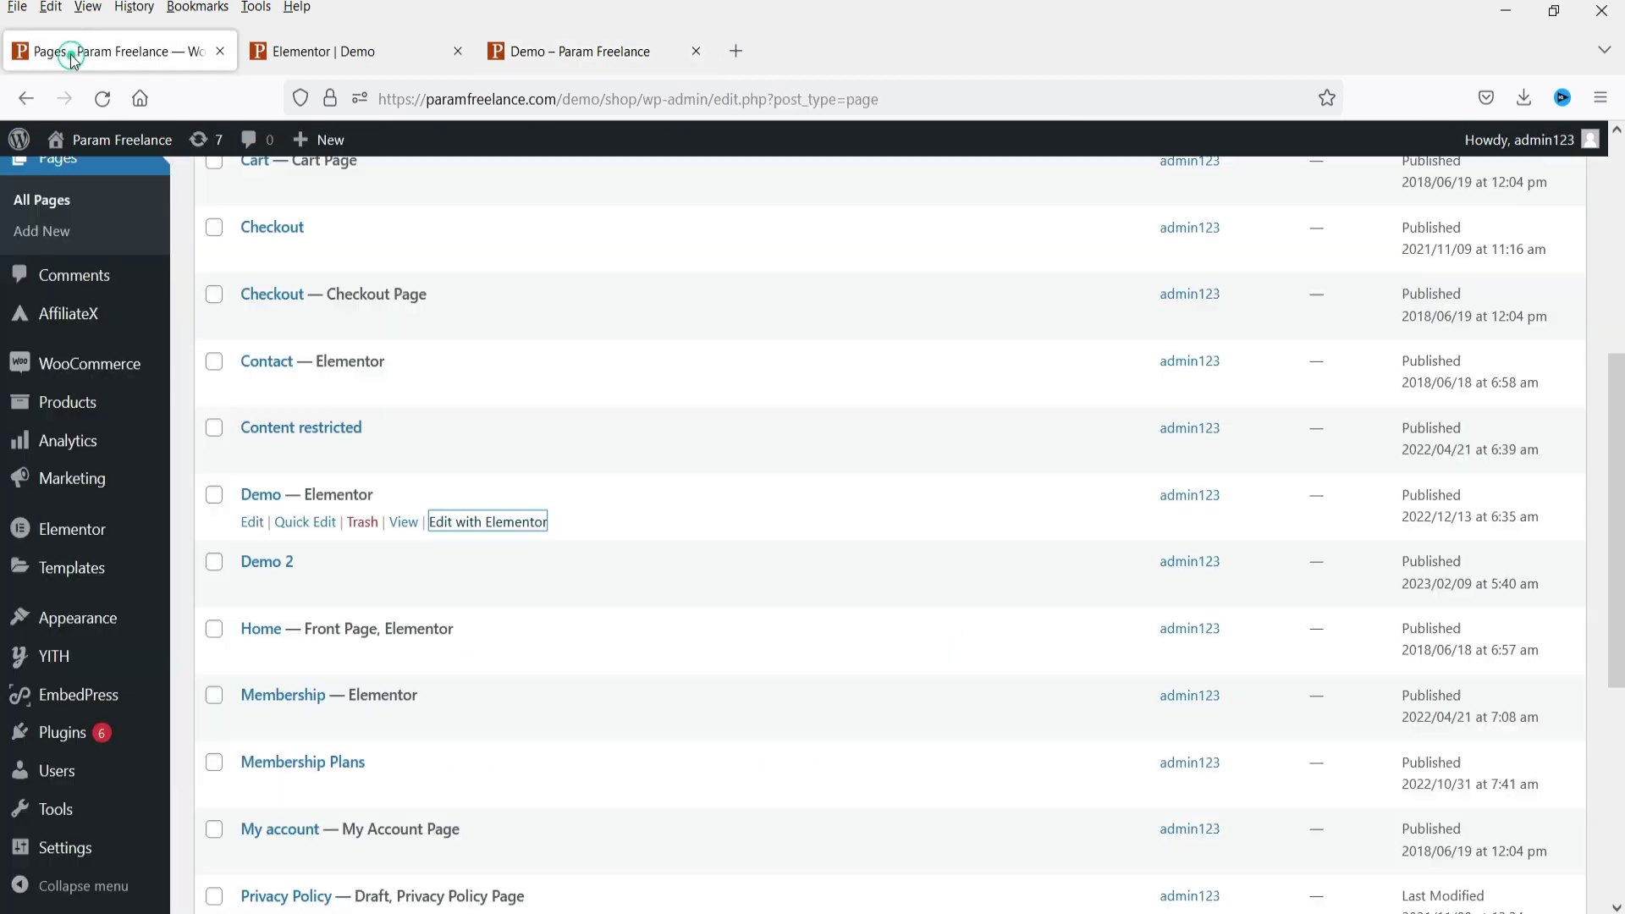
pyautogui.moveTo(251, 572)
pyautogui.rightClick(252, 589)
pyautogui.click(317, 616)
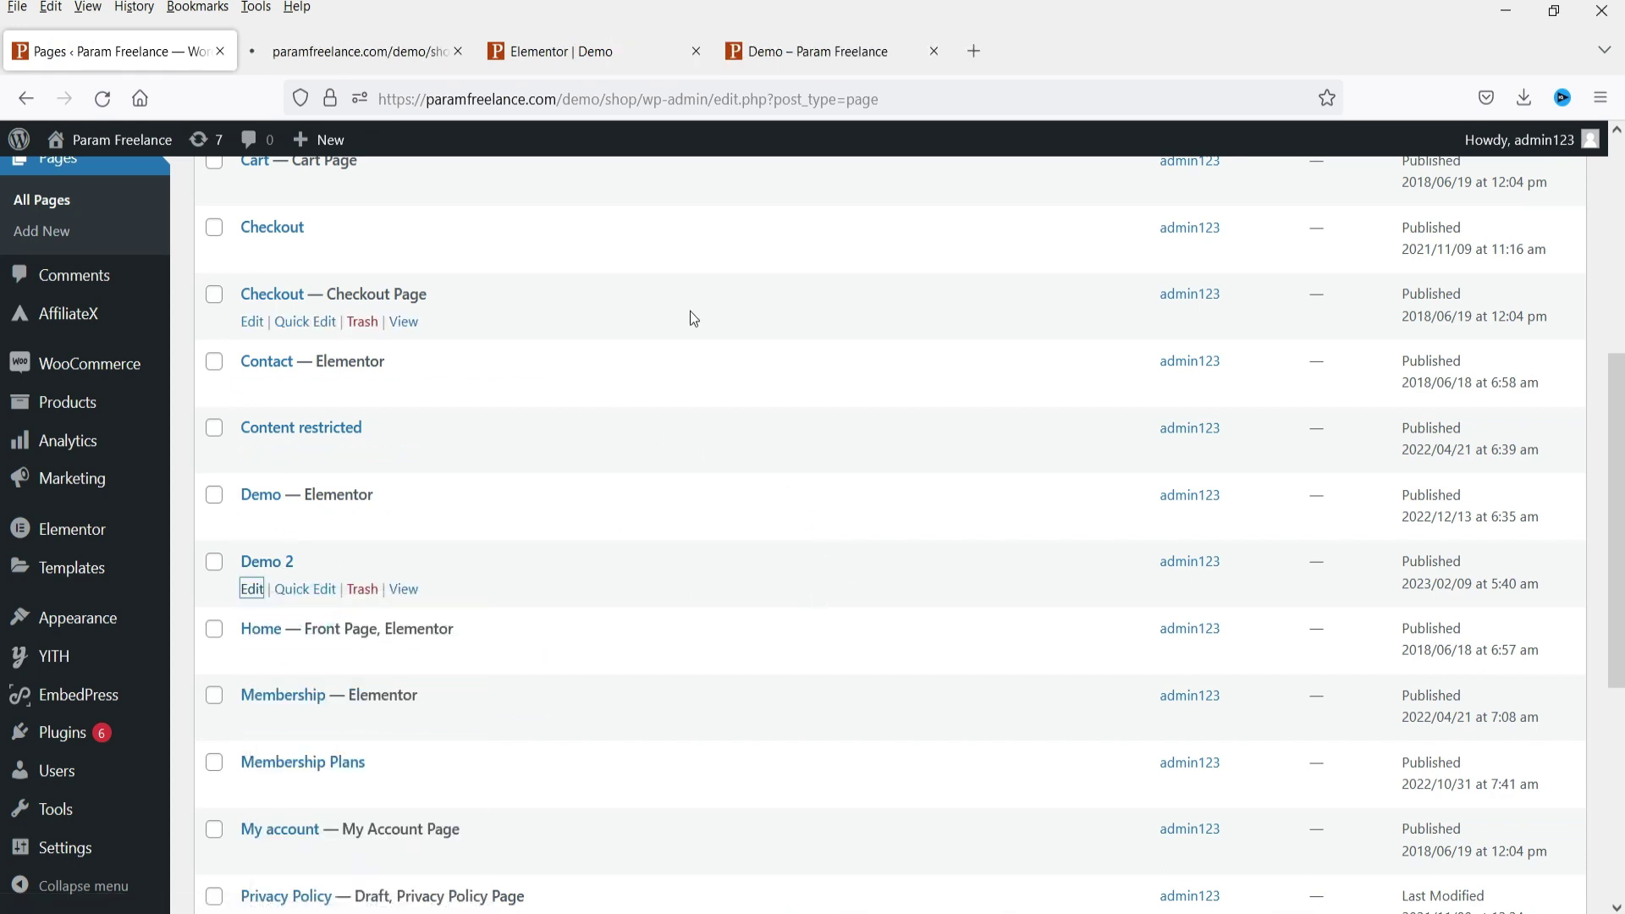
pyautogui.hotkey('ctrl', 'Tab')
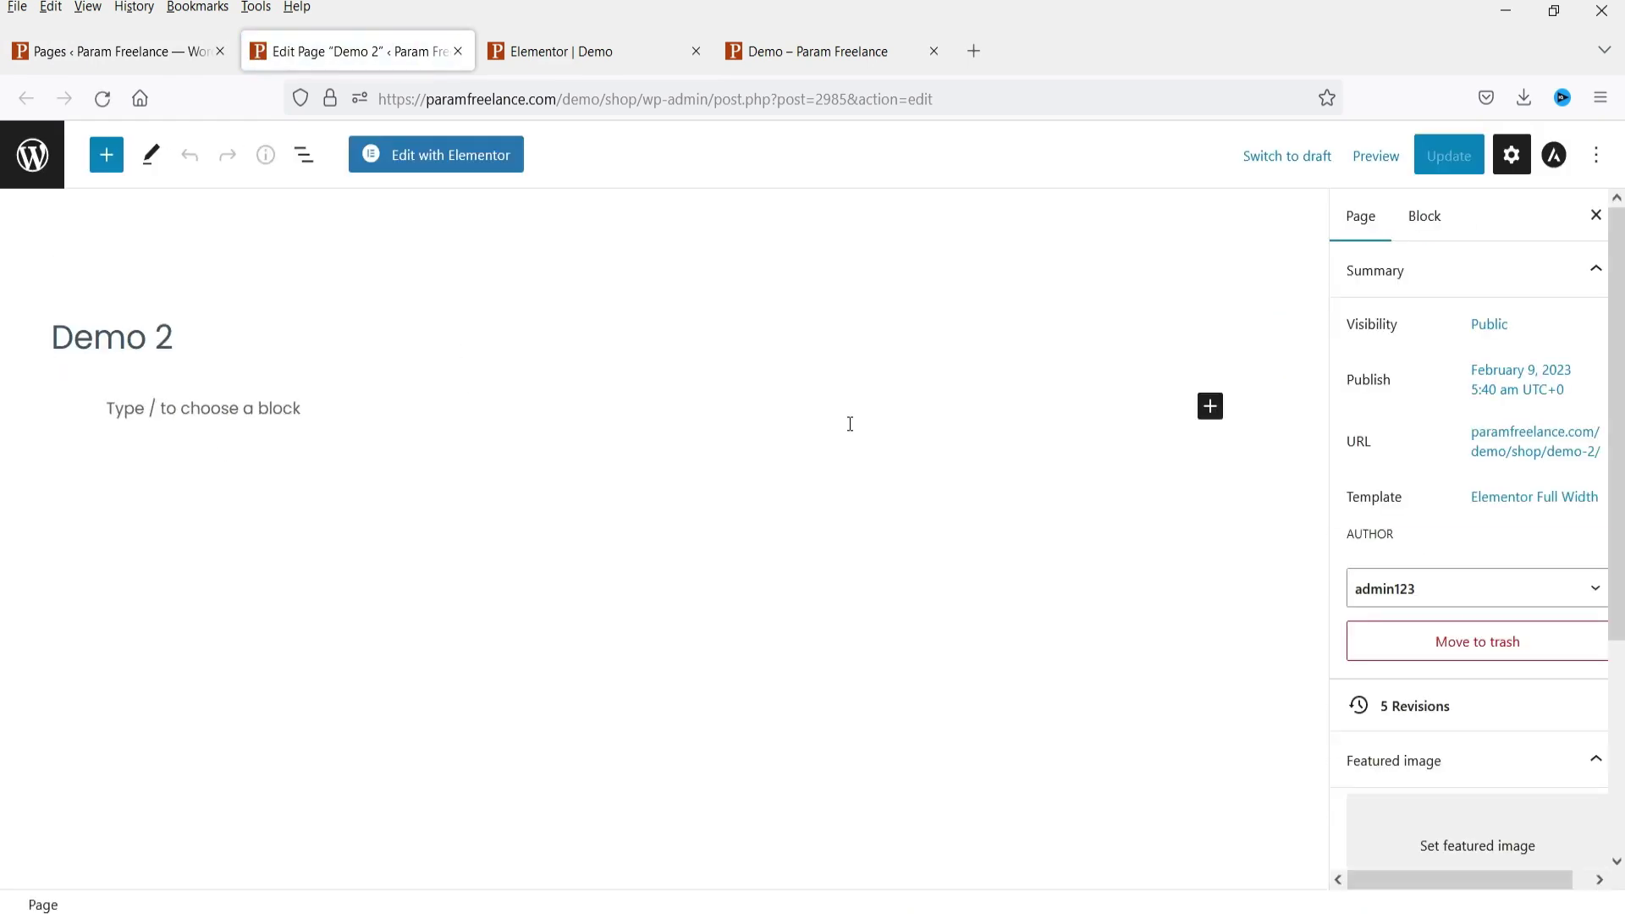
# Insert an EmbedPress PDF block on Demo 2 by searching 'embedpre' in the block inserter
pyautogui.click(219, 411)
pyautogui.click(748, 542)
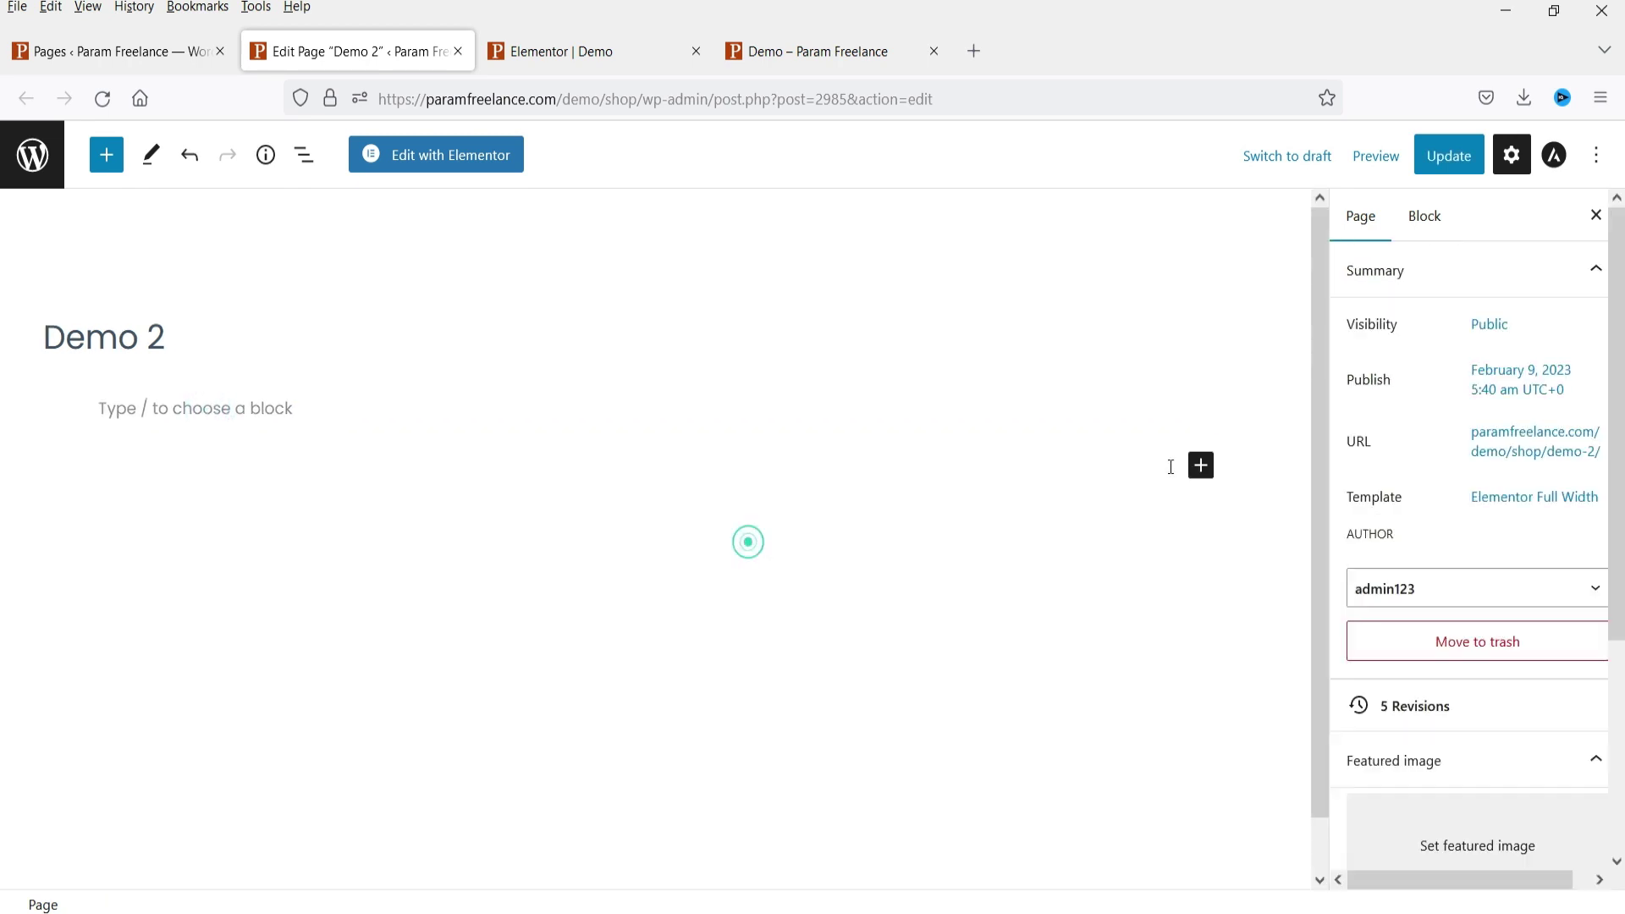
pyautogui.click(1212, 411)
pyautogui.click(1216, 420)
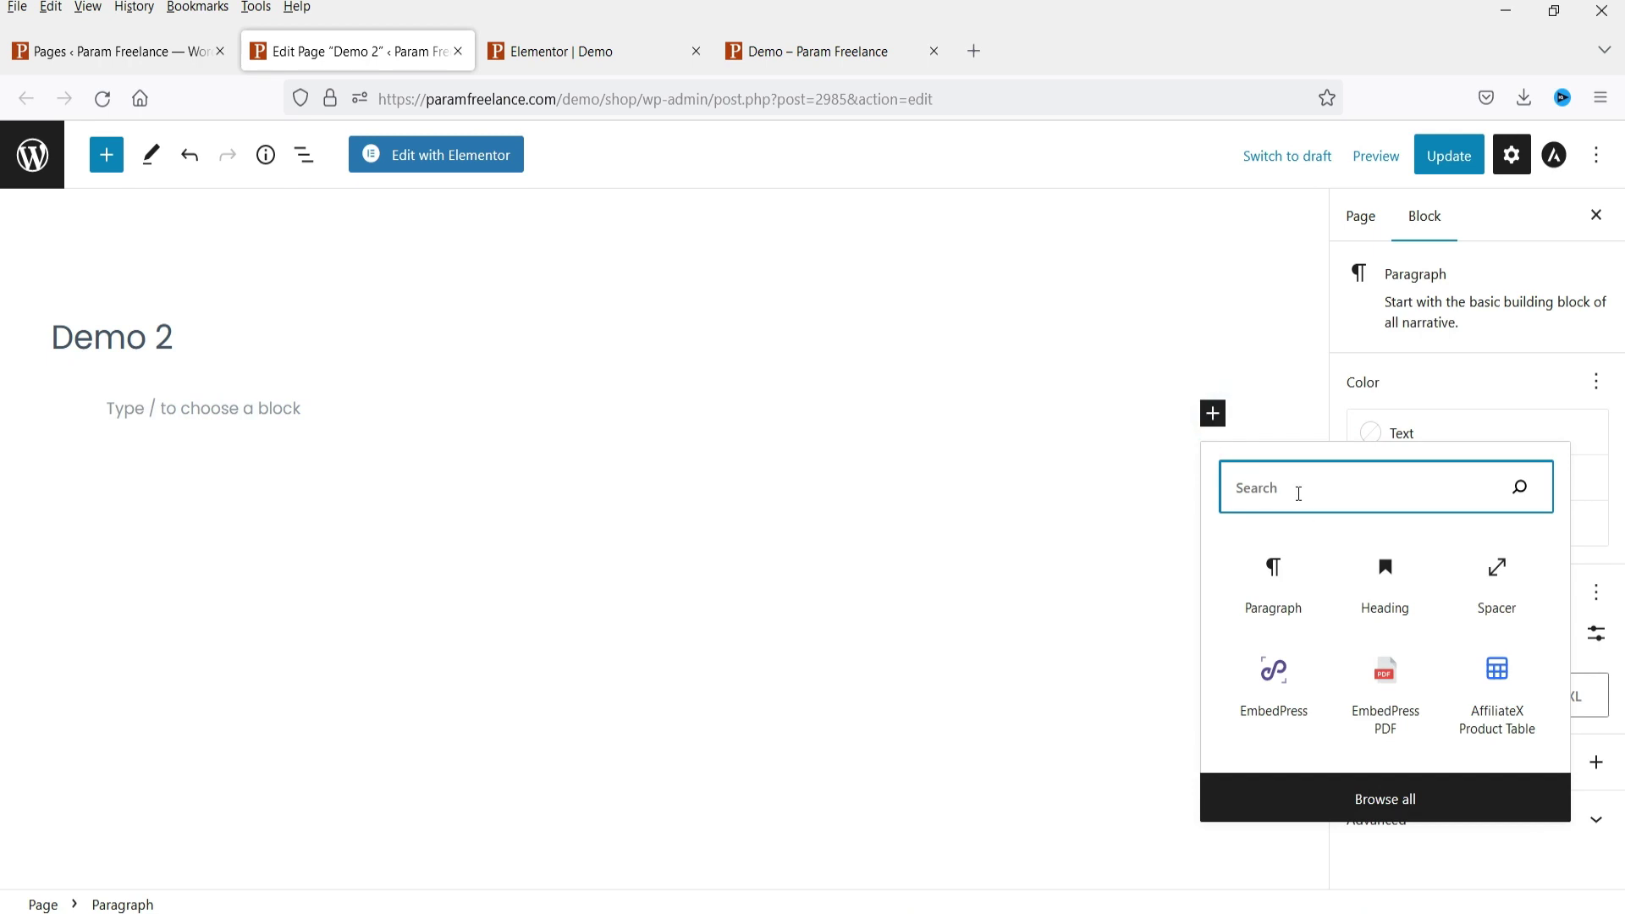
pyautogui.write('embedpress')
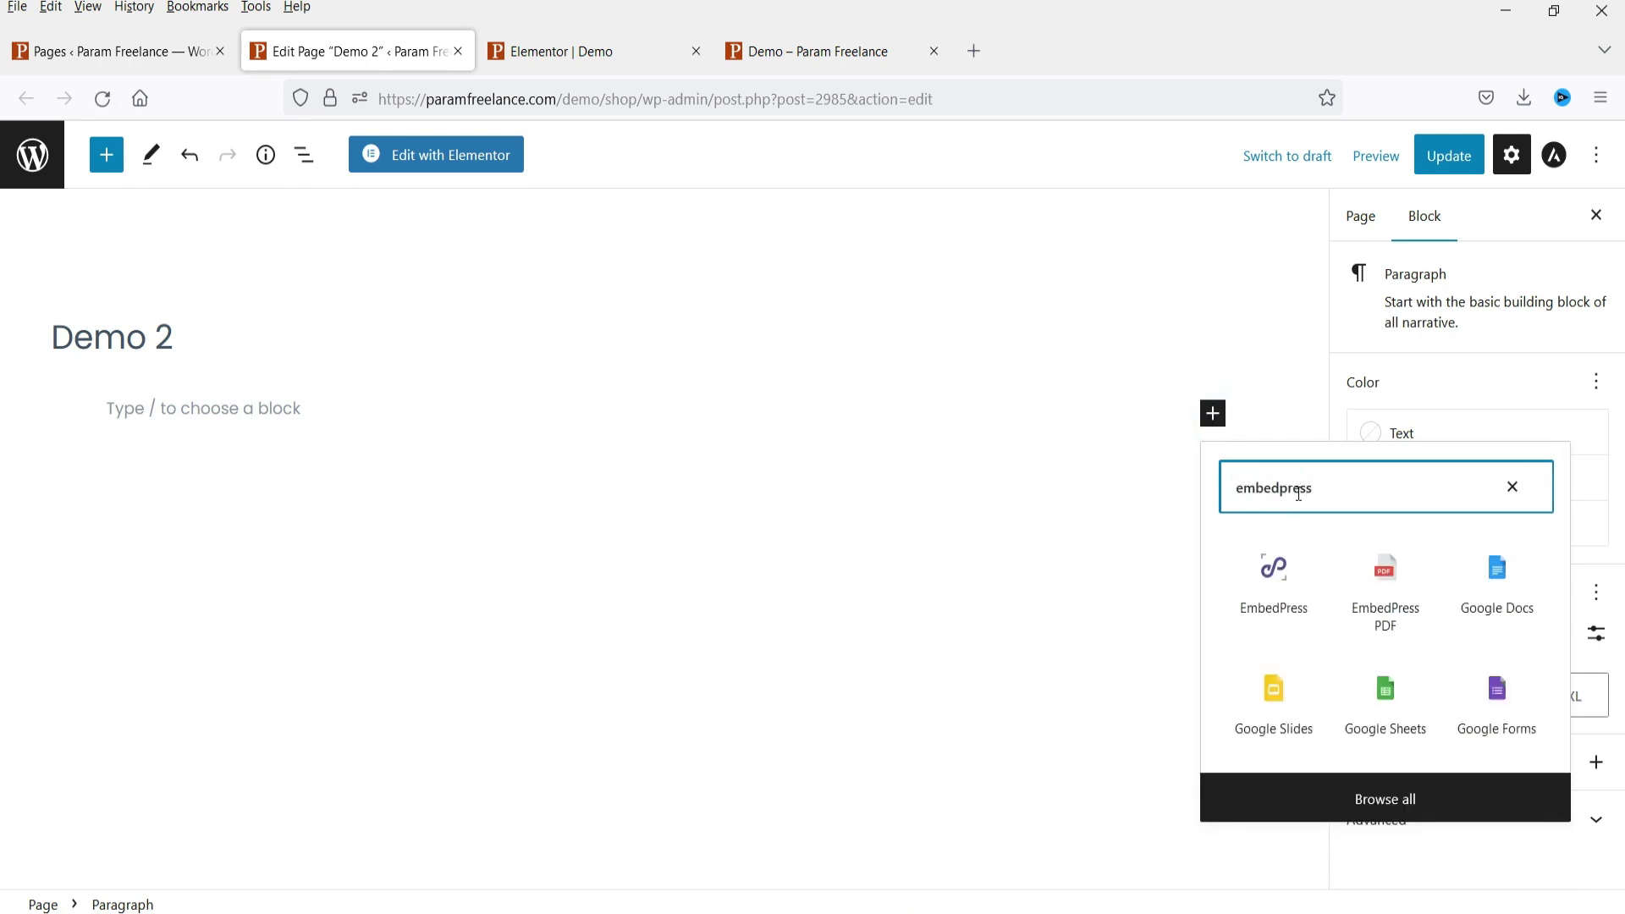
pyautogui.click(1386, 597)
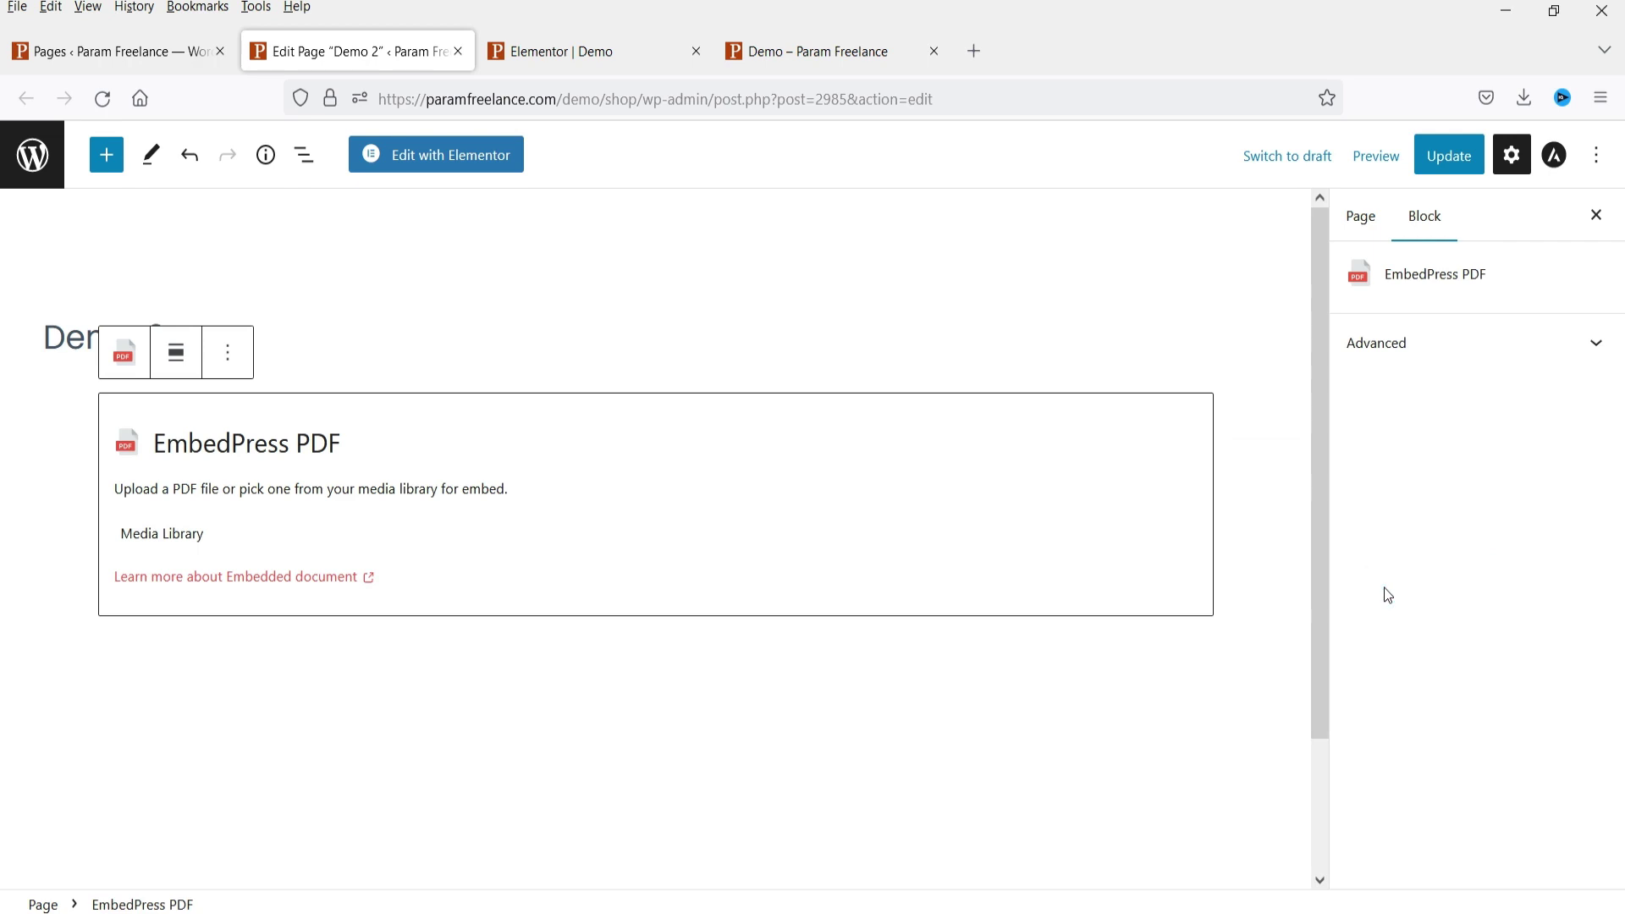
# Choose Free-website-with-Astra-Theme.pdf from the Media Library as the block's PDF
pyautogui.click(170, 538)
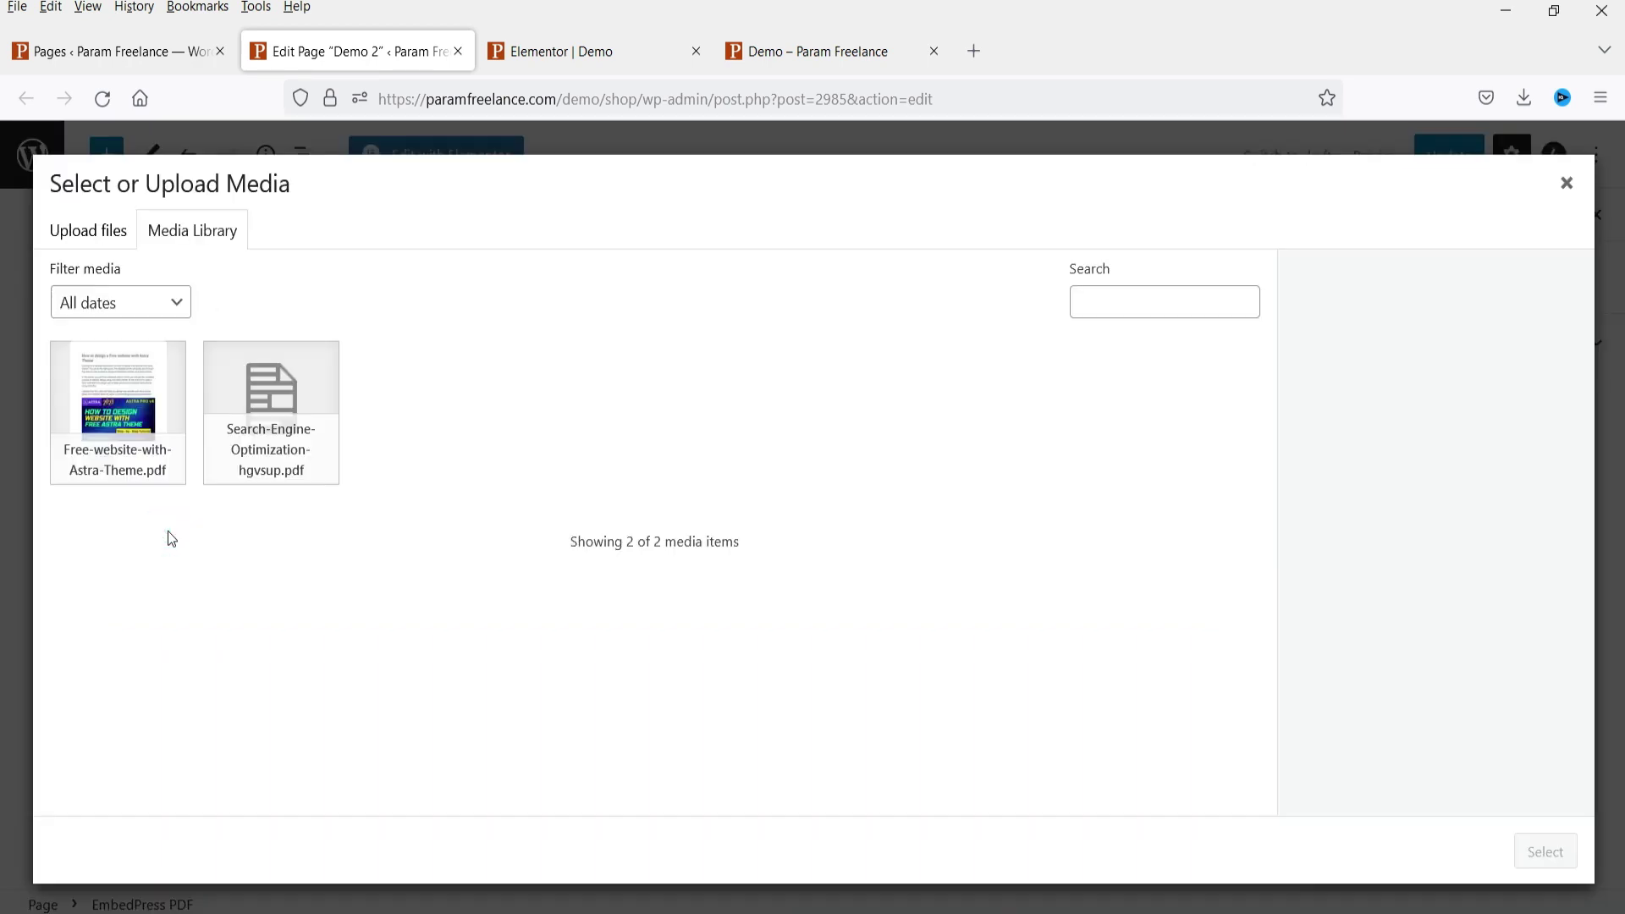
pyautogui.click(110, 240)
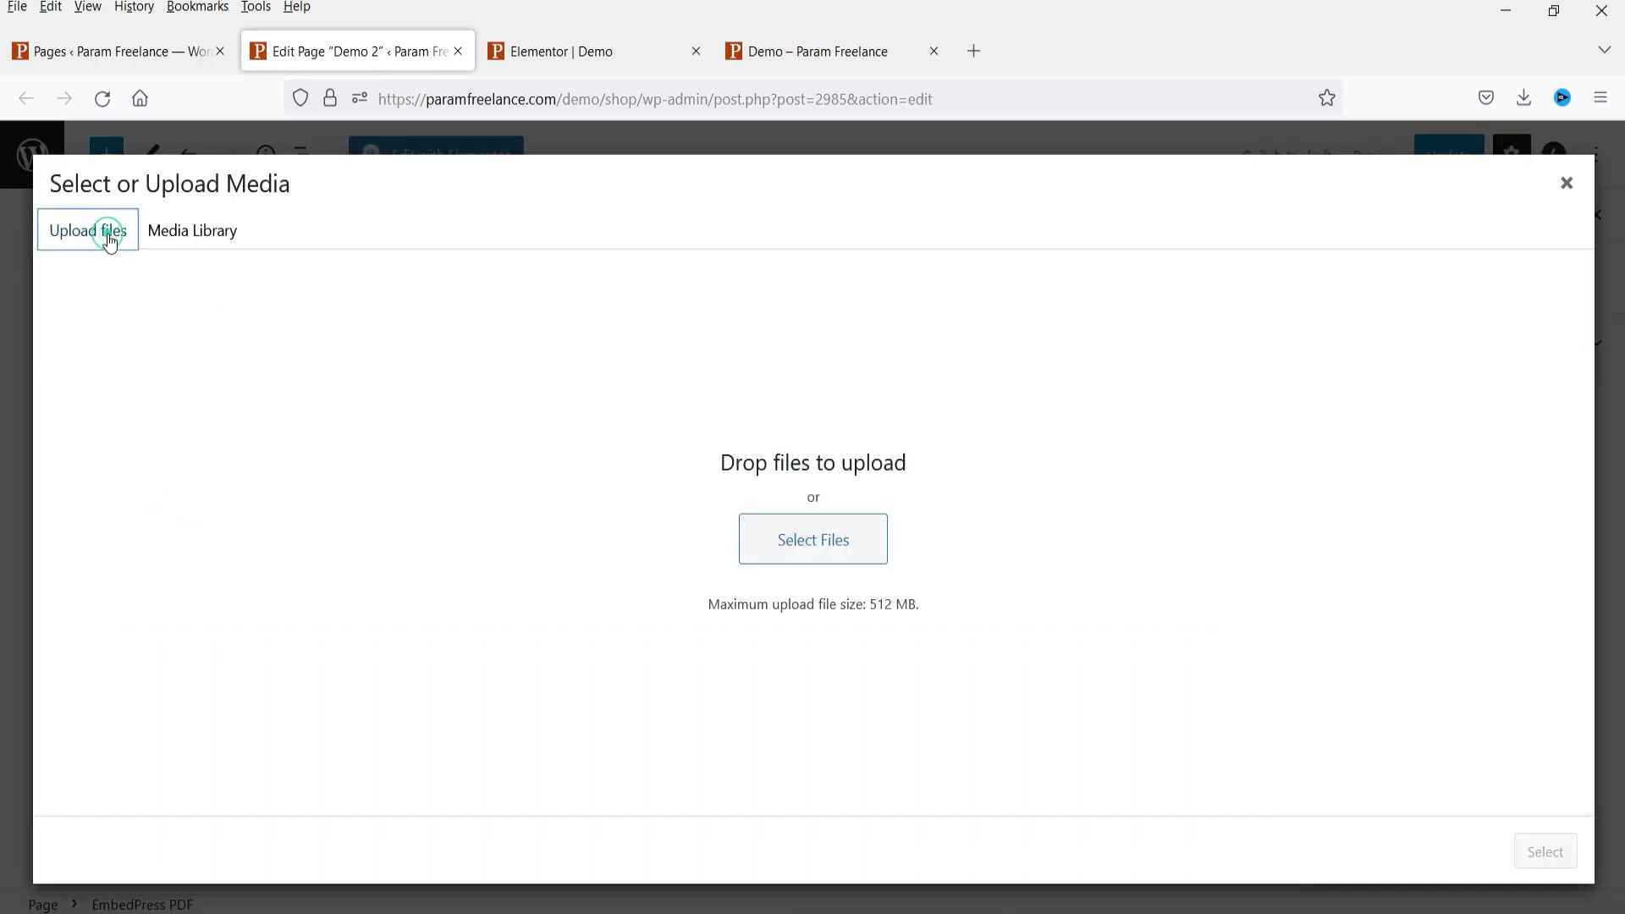
pyautogui.click(181, 245)
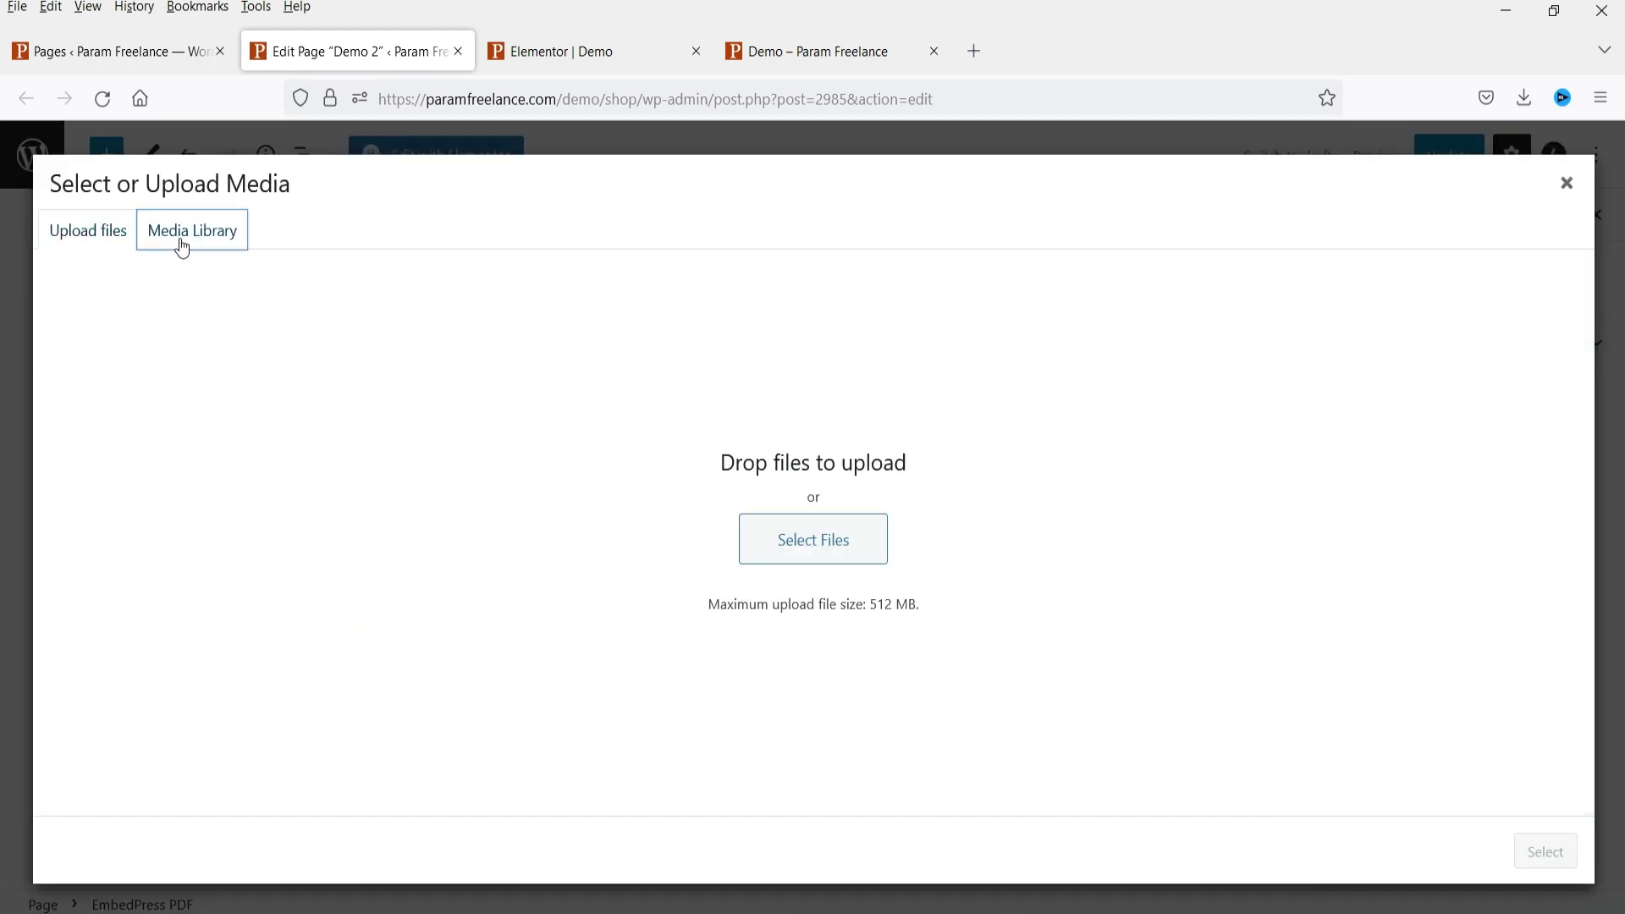
pyautogui.click(140, 398)
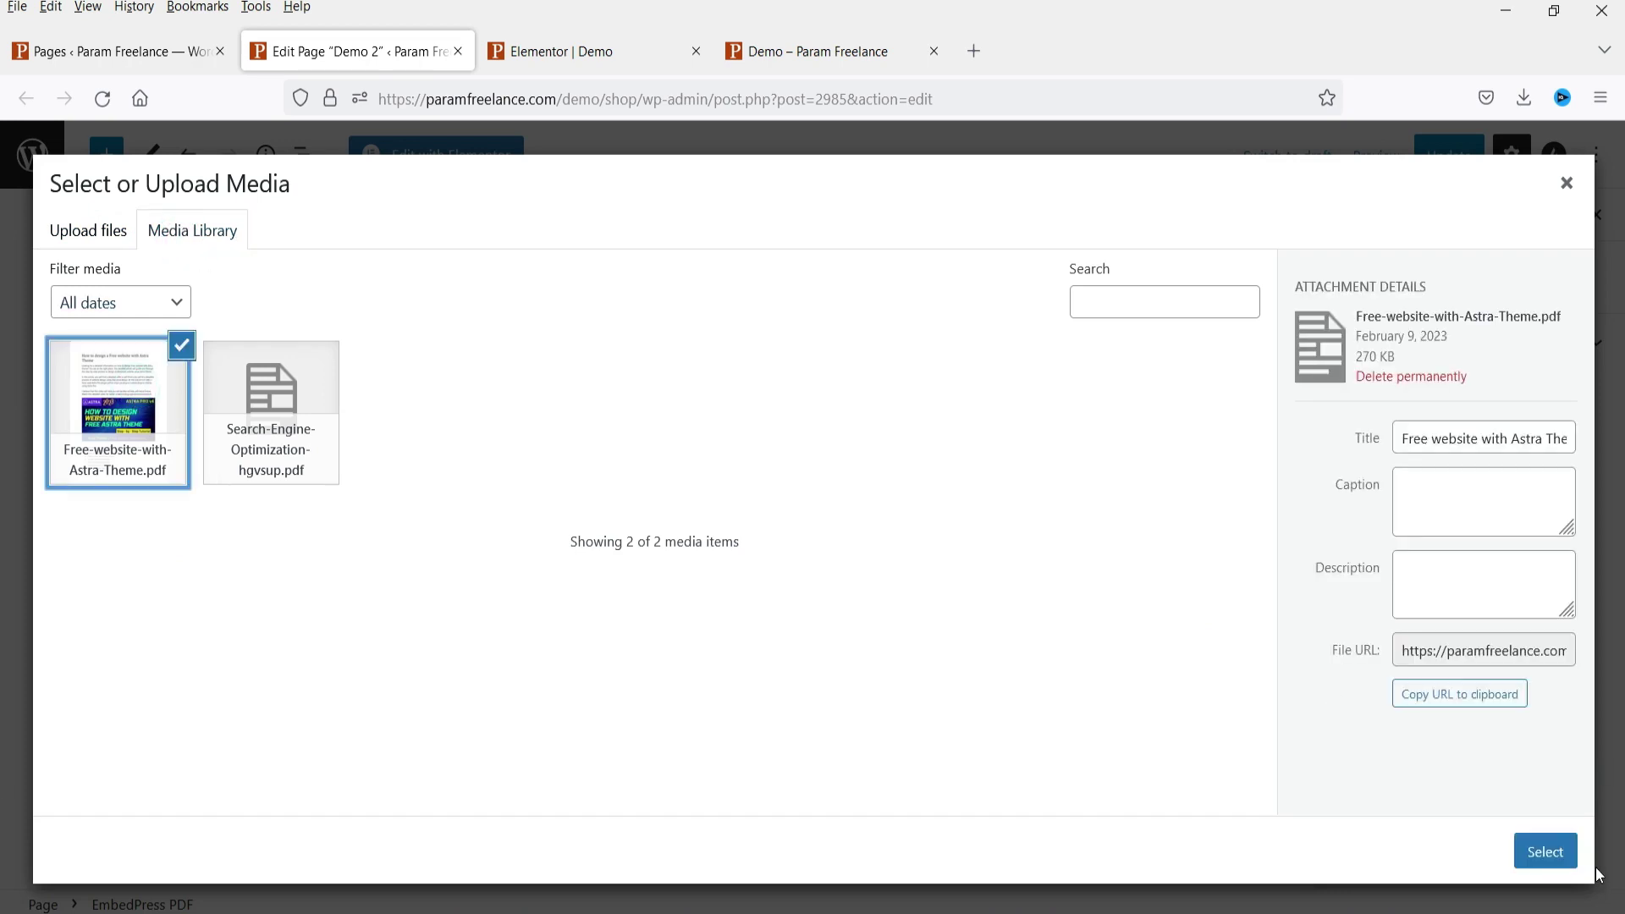
pyautogui.click(1544, 854)
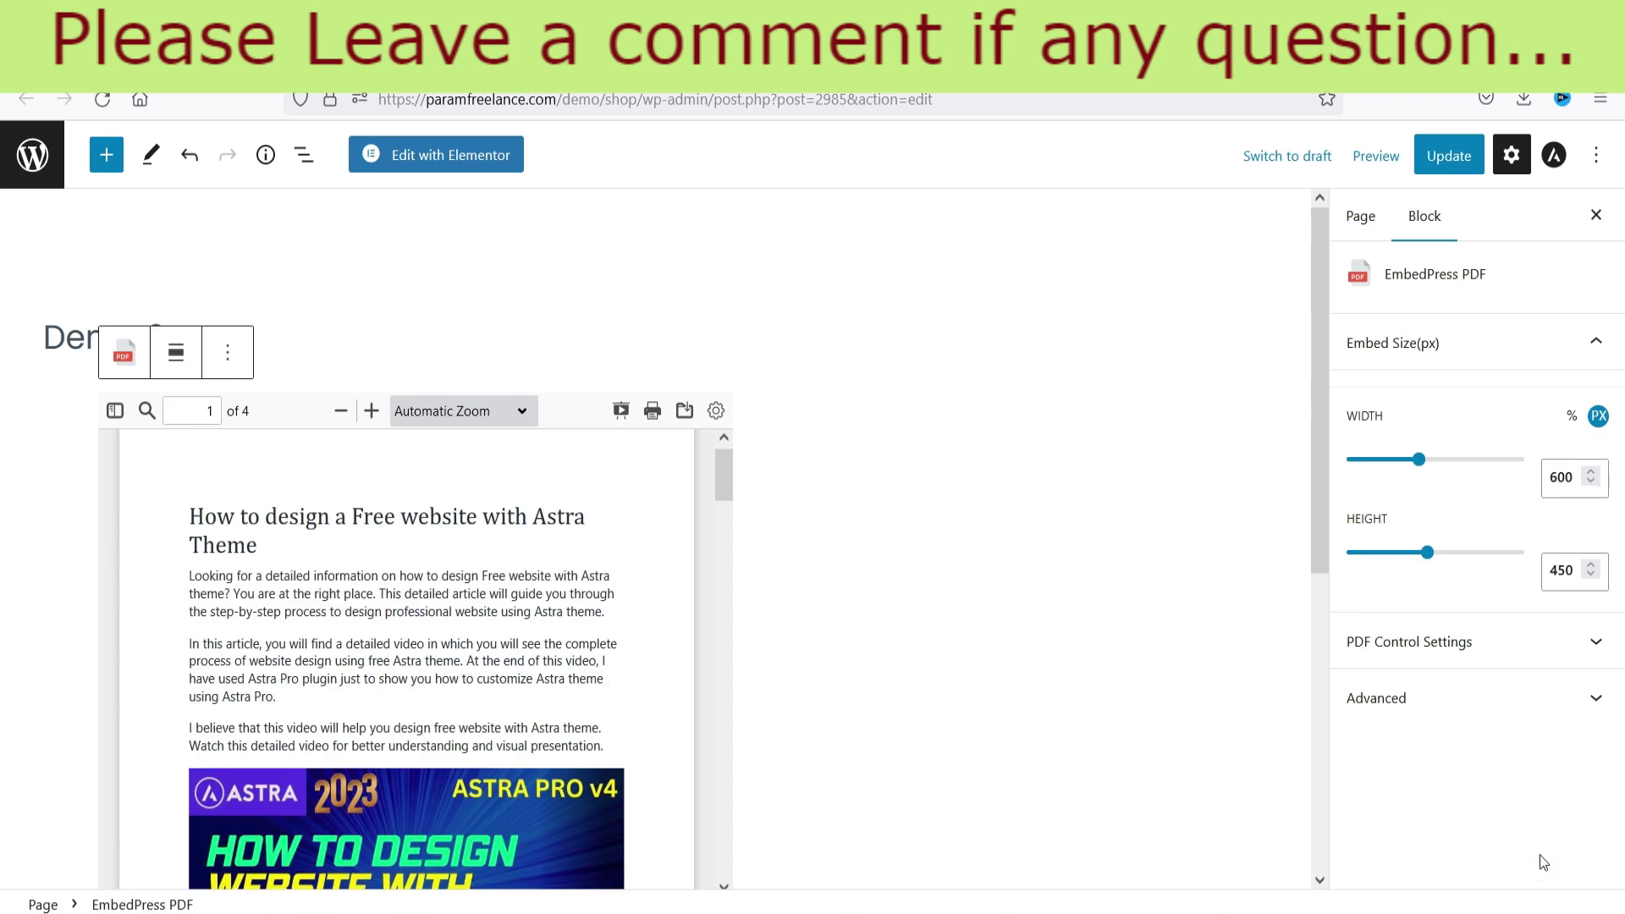
# Set the PDF embed width to 90% and its height to 850 px
pyautogui.click(1572, 417)
pyautogui.moveTo(1570, 477); pyautogui.dragTo(1524, 481)
pyautogui.write('90')
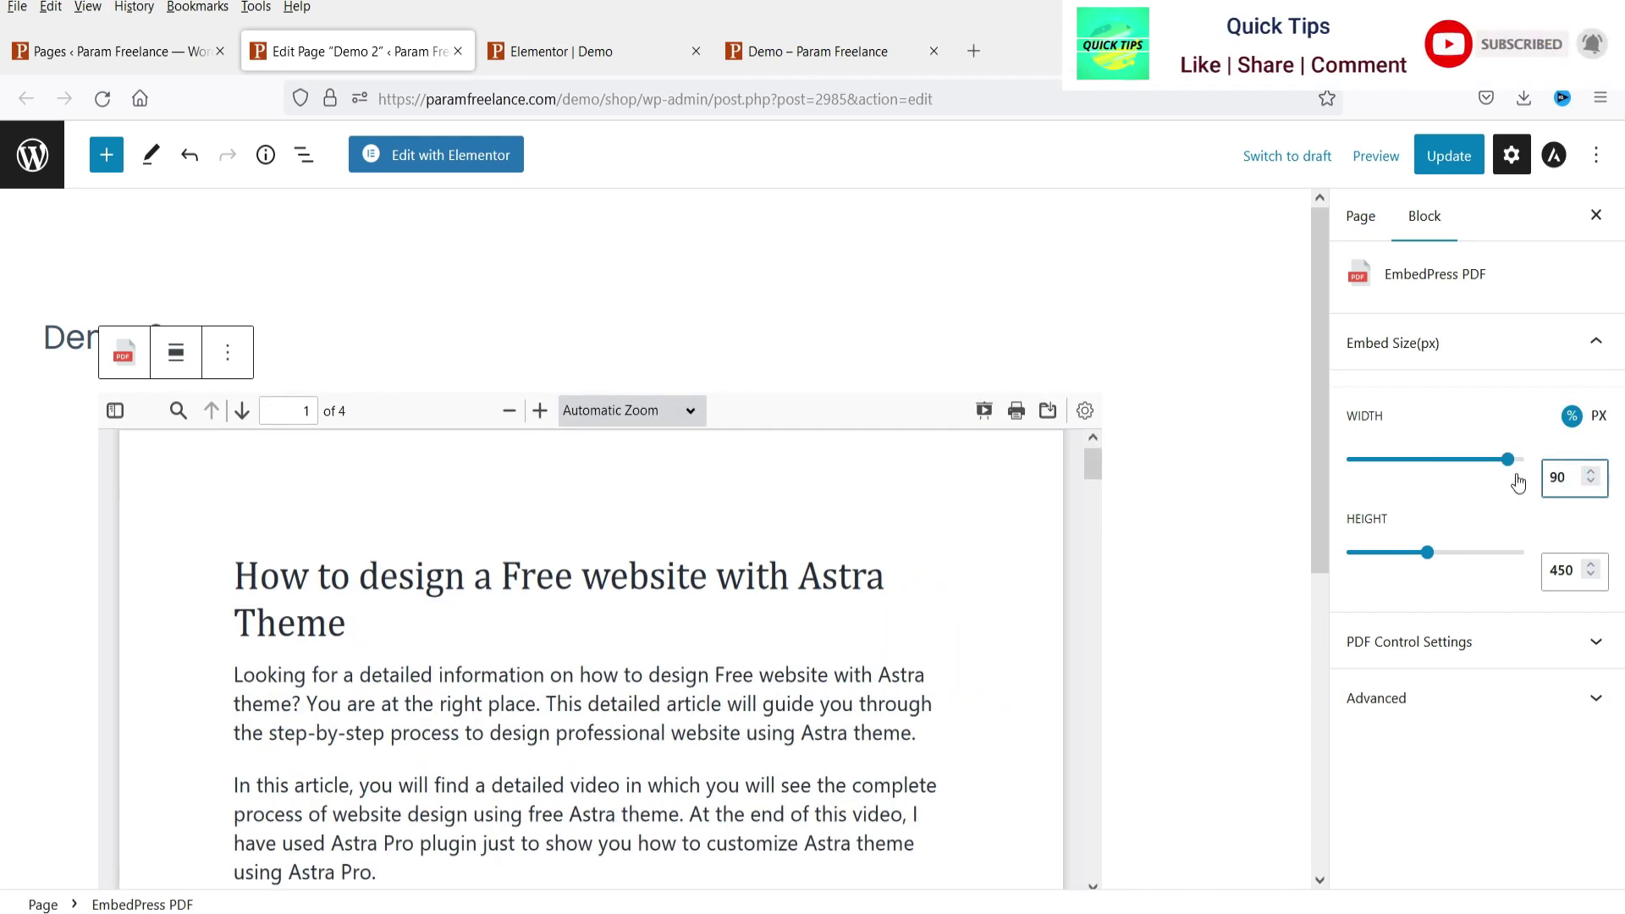
pyautogui.click(1555, 583)
pyautogui.moveTo(1558, 570); pyautogui.dragTo(1545, 570)
pyautogui.write('8')
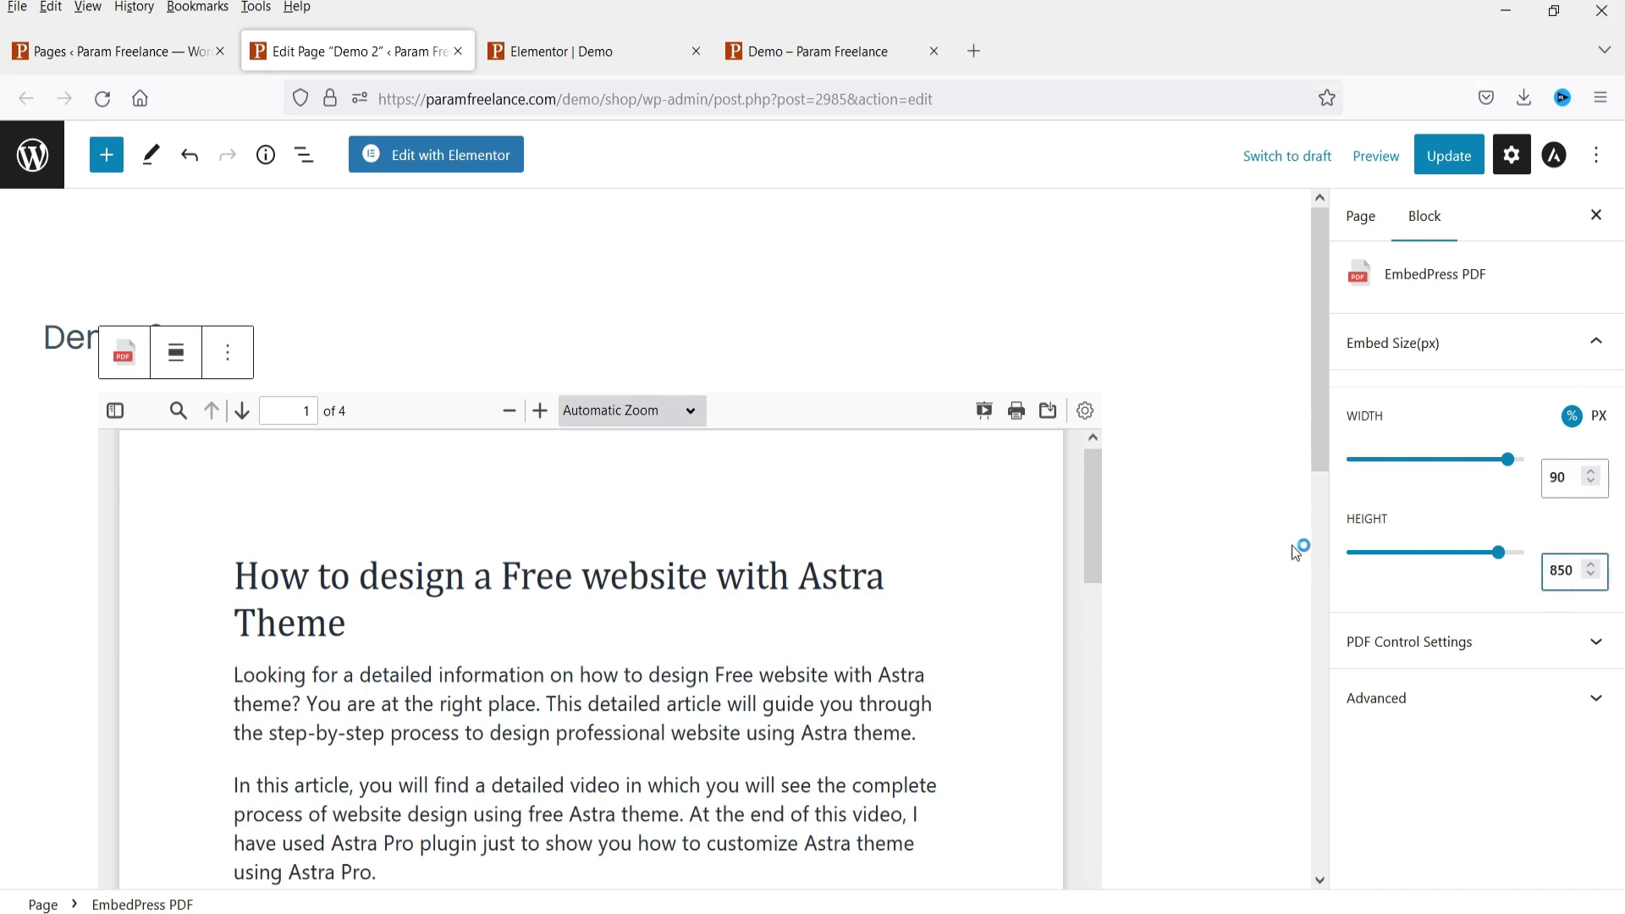
pyautogui.click(1456, 642)
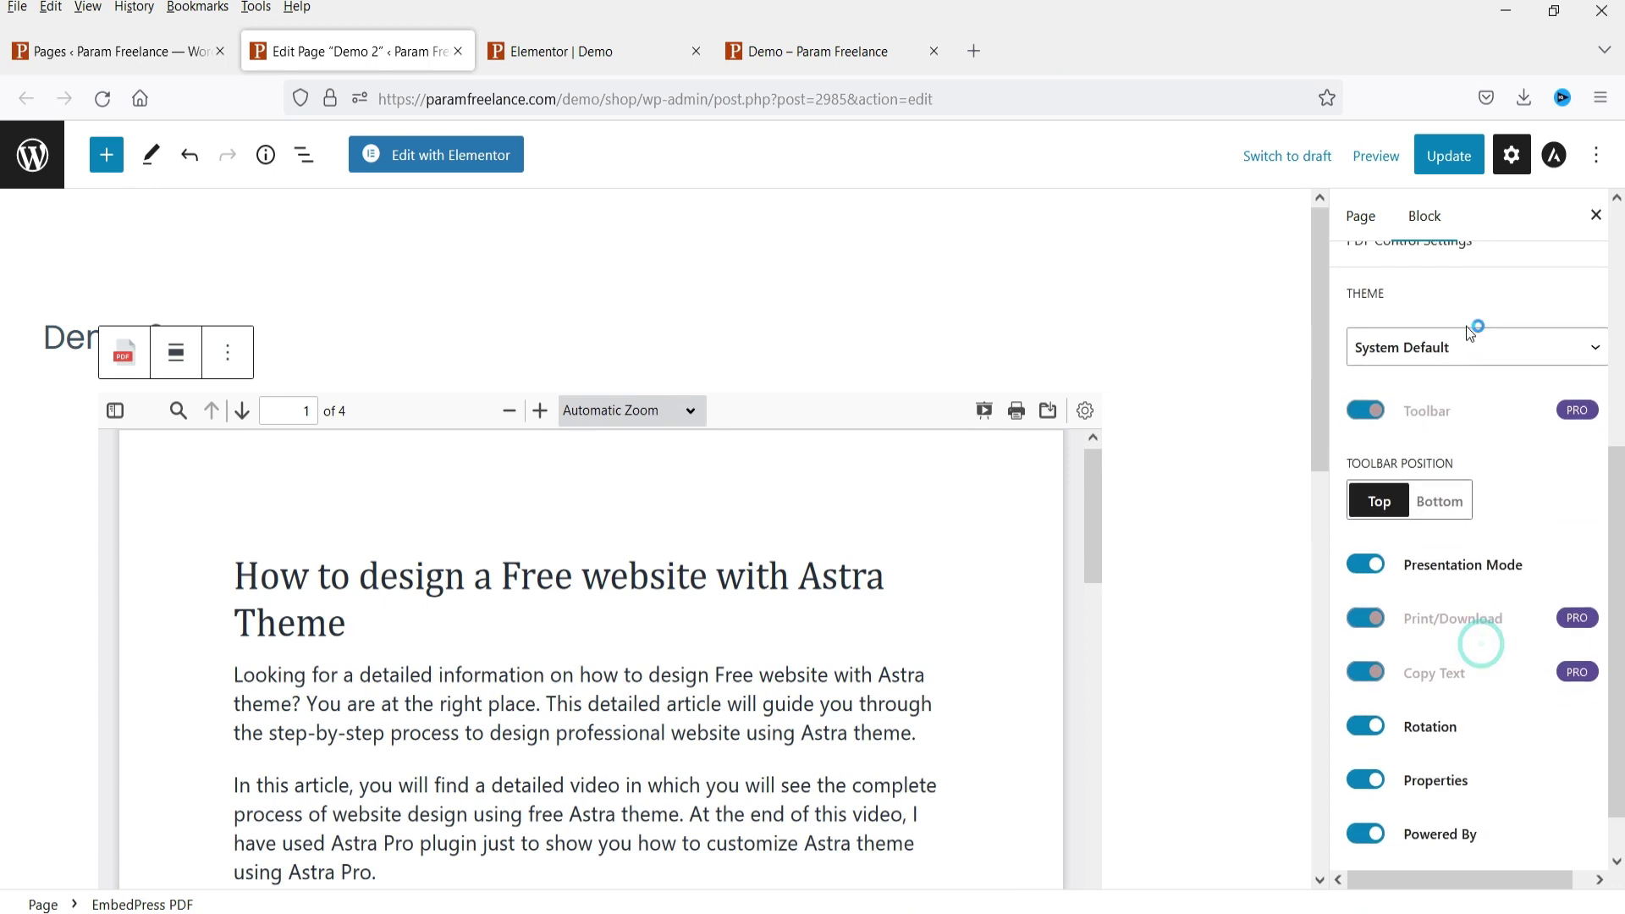
pyautogui.scroll(4, 1506, 507)
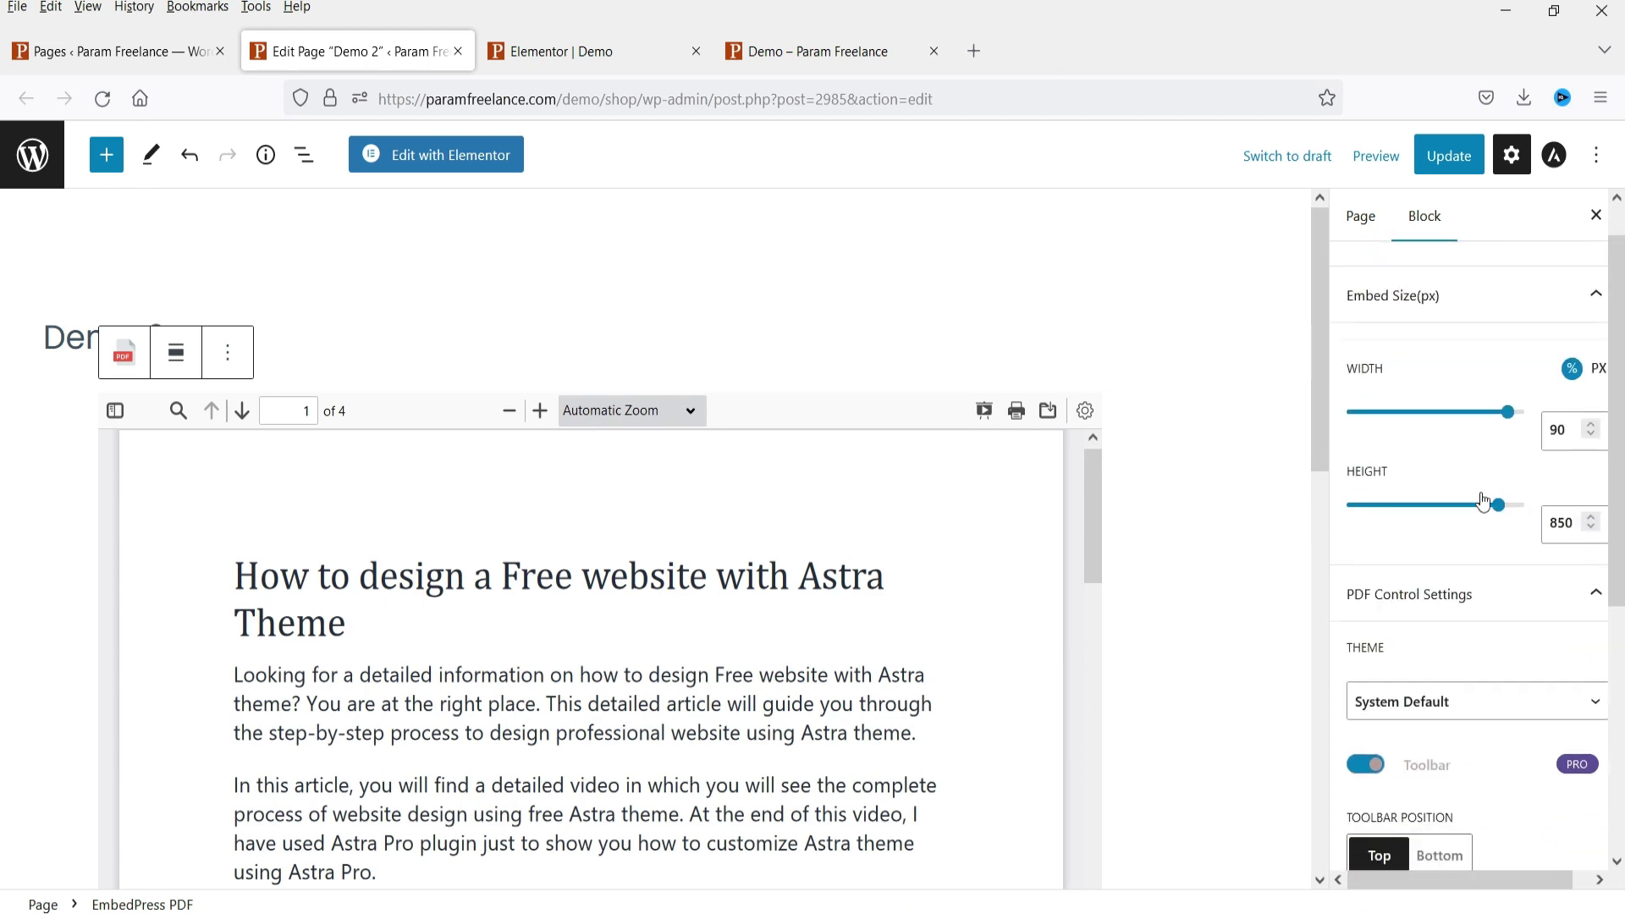
pyautogui.click(1500, 602)
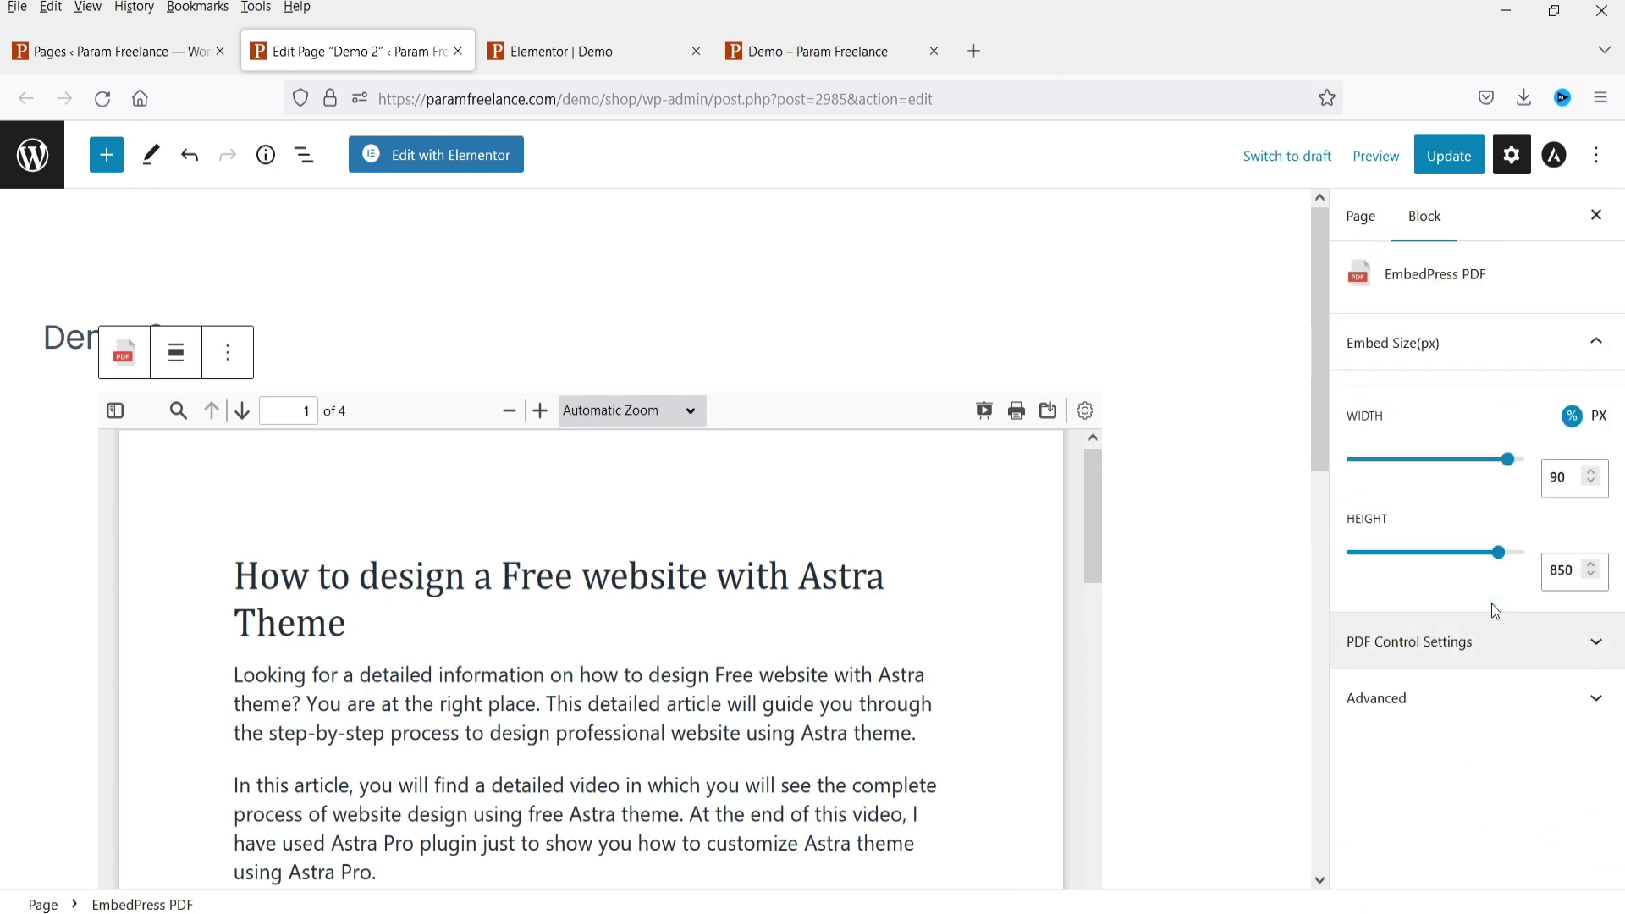
pyautogui.click(1456, 347)
pyautogui.click(1456, 343)
# Centre-align the PDF block and update the Demo 2 page
pyautogui.click(228, 356)
pyautogui.click(228, 356)
pyautogui.click(176, 352)
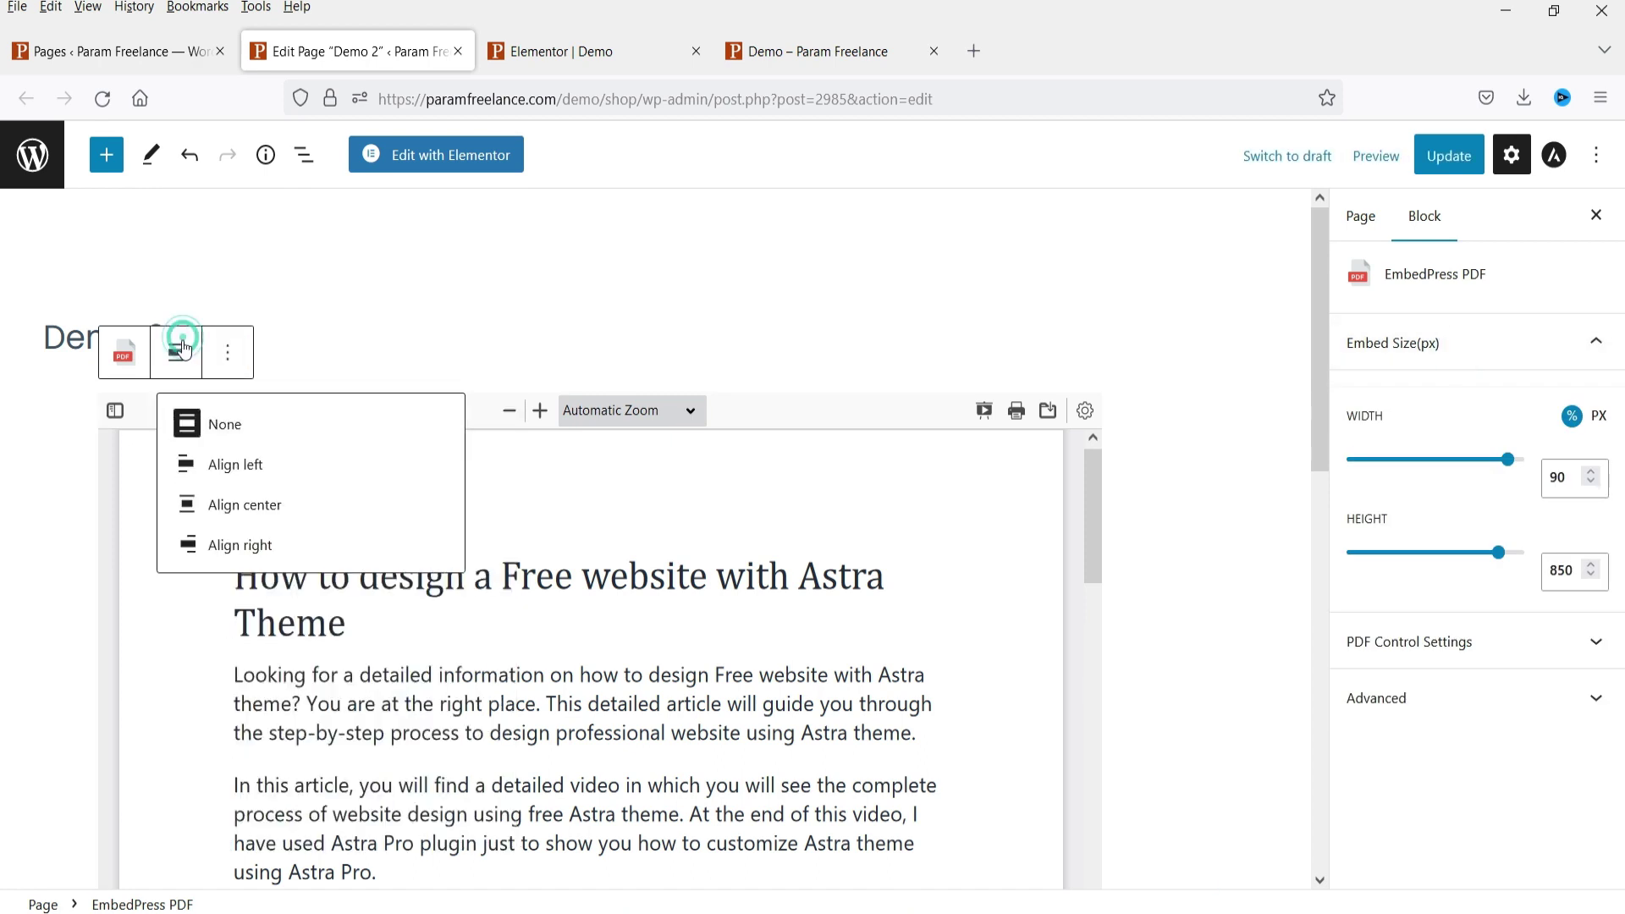
pyautogui.click(245, 505)
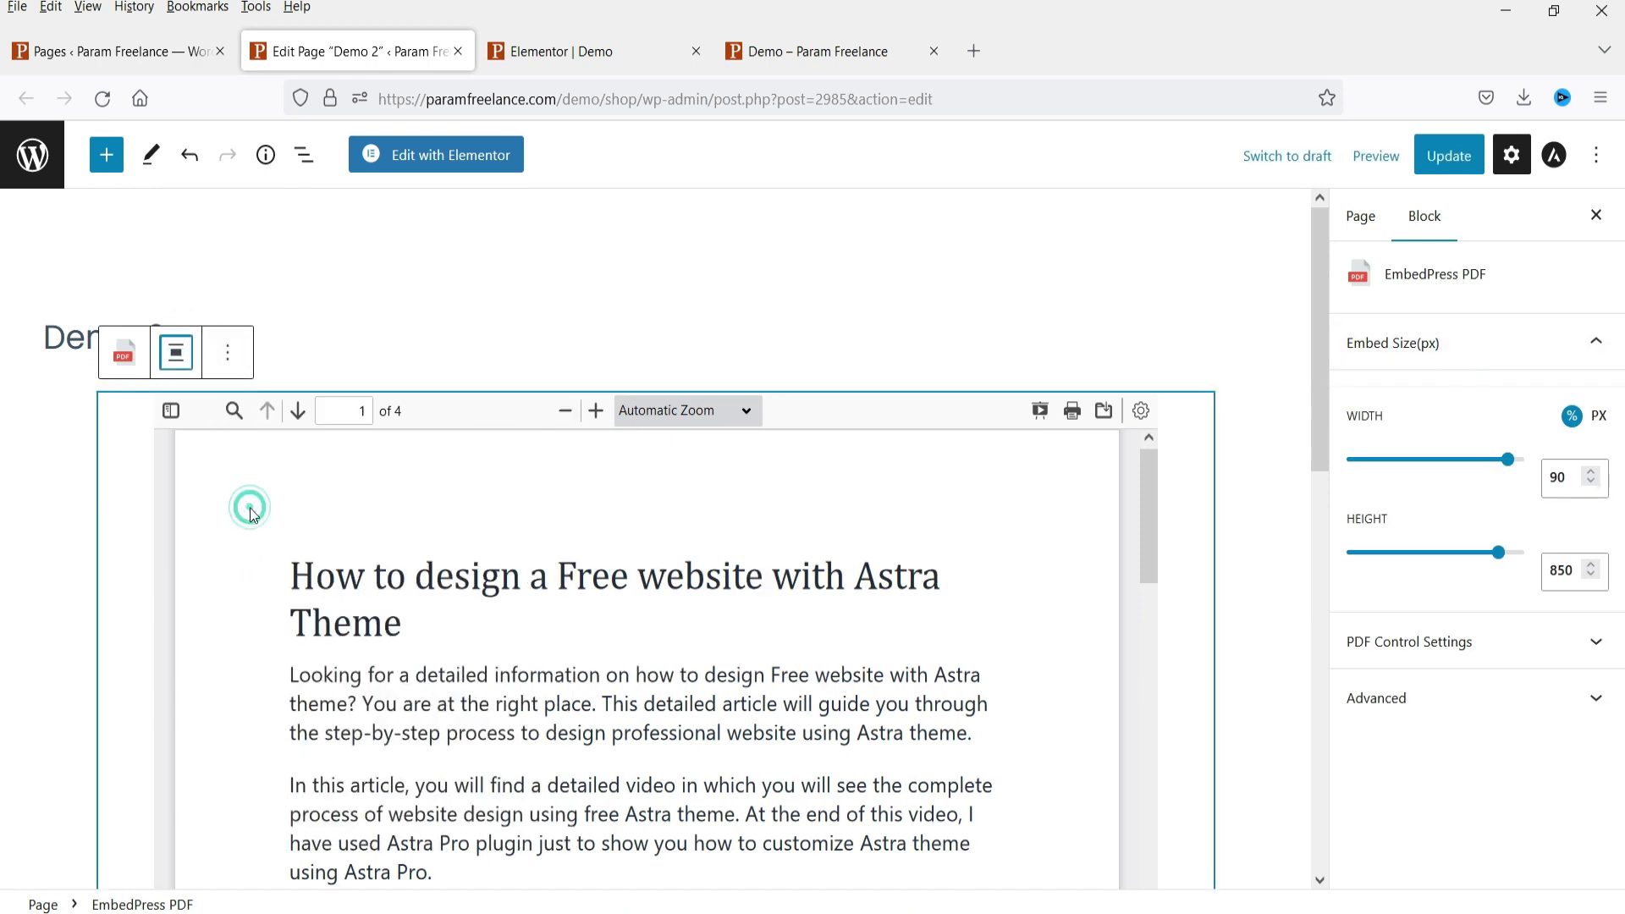
pyautogui.click(231, 354)
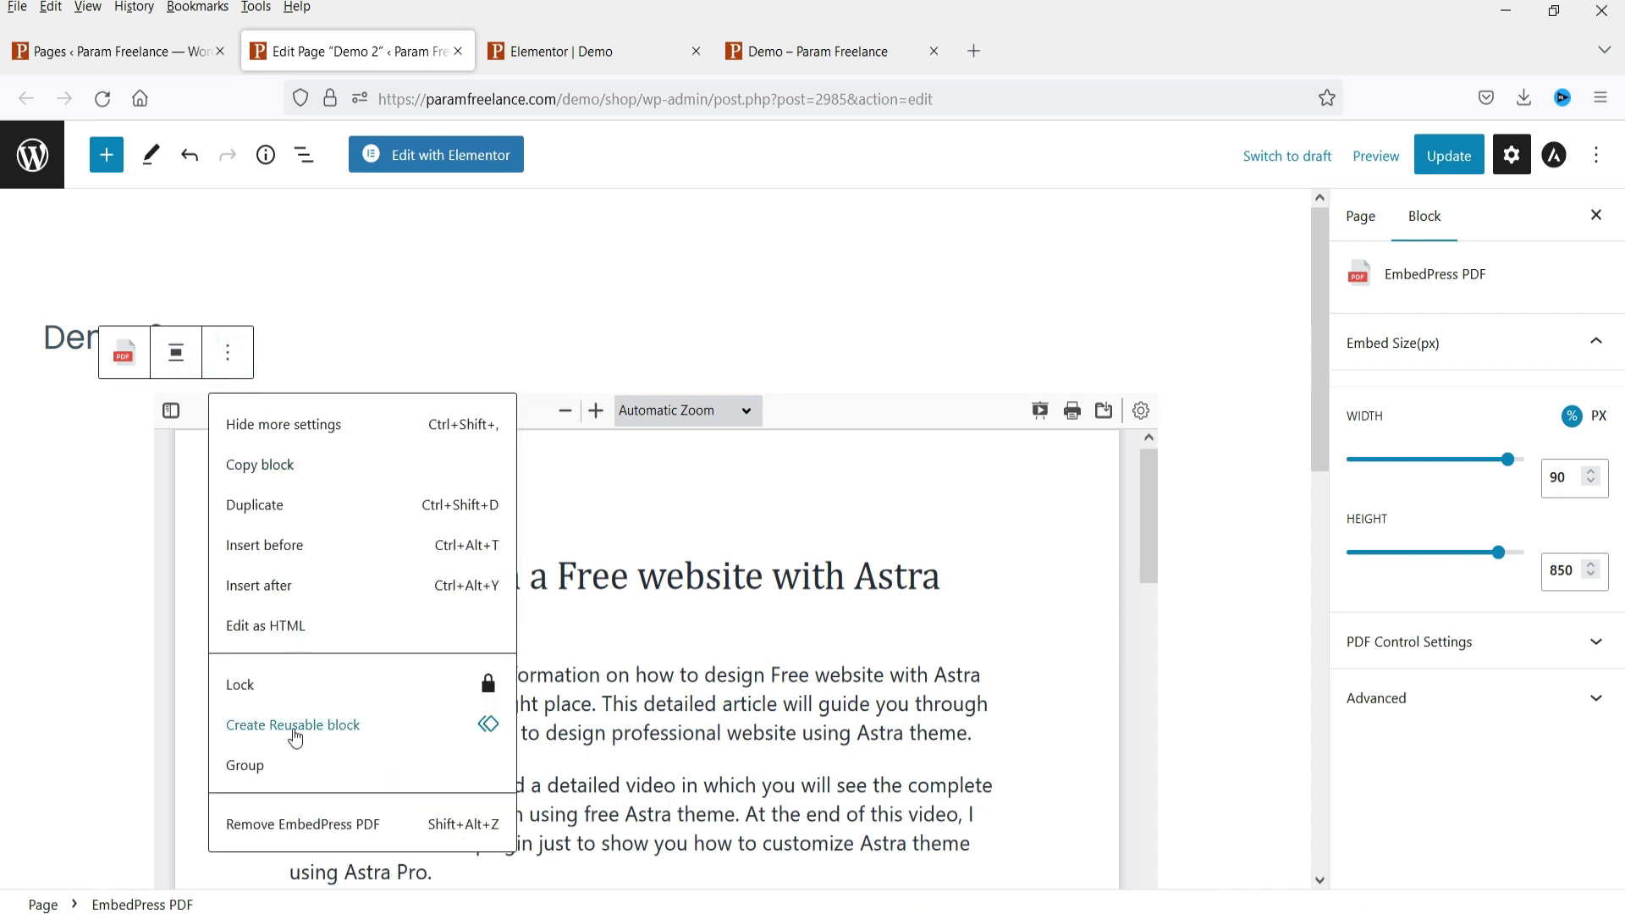
pyautogui.click(237, 366)
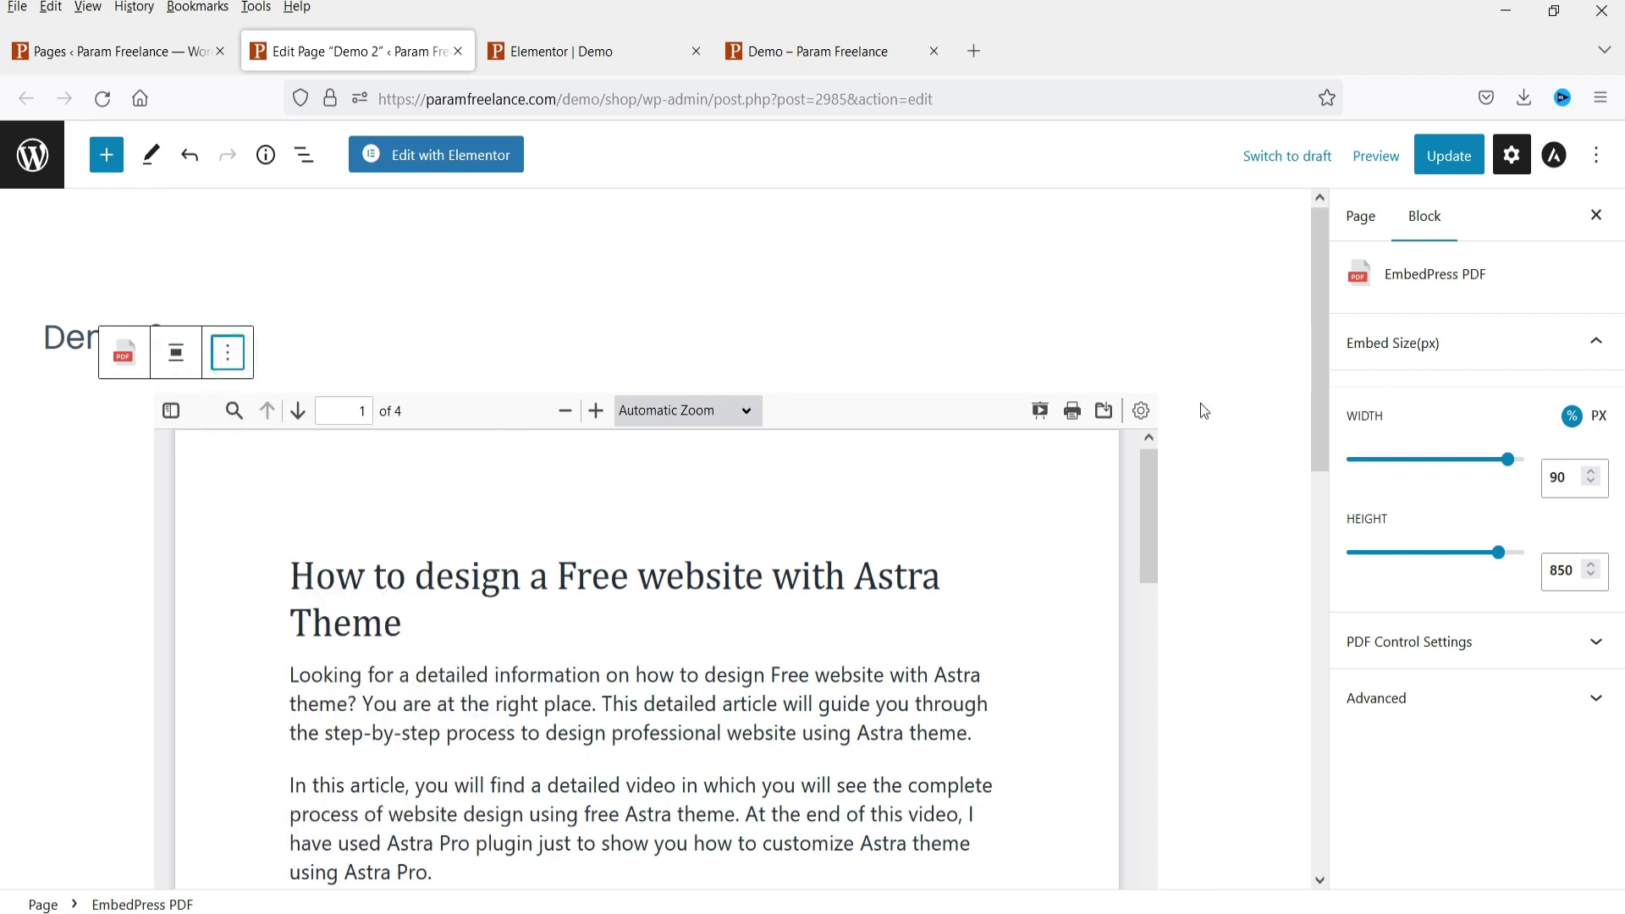
pyautogui.click(1456, 162)
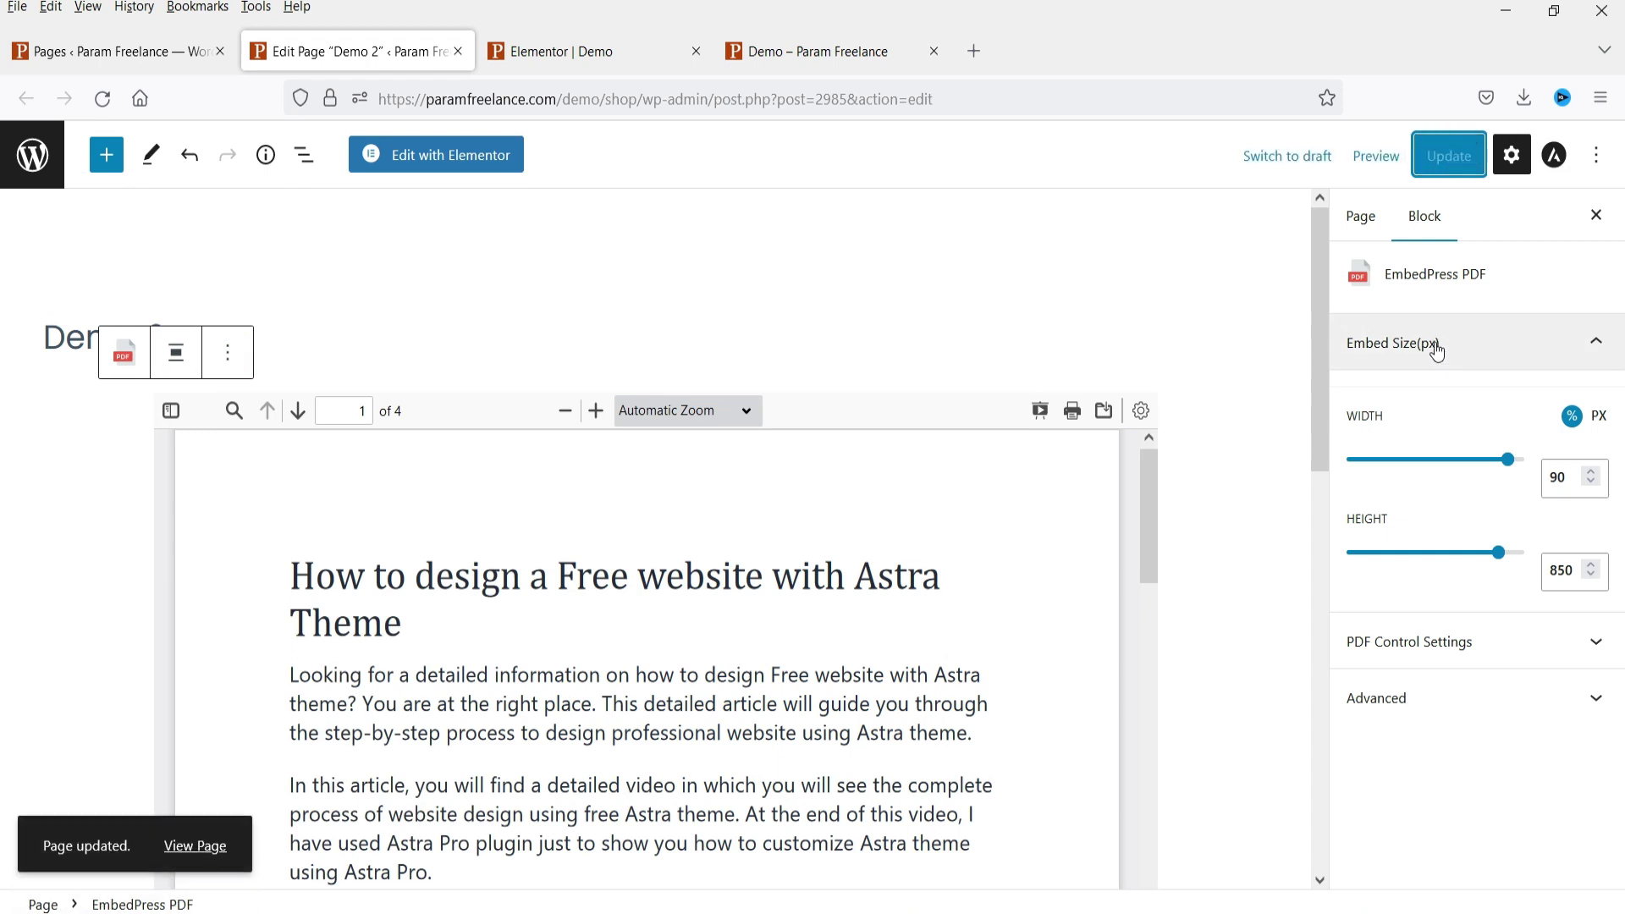
# Open the live Demo 2 page from the notice's View Page link in a new tab
pyautogui.rightClick(199, 845)
pyautogui.click(267, 510)
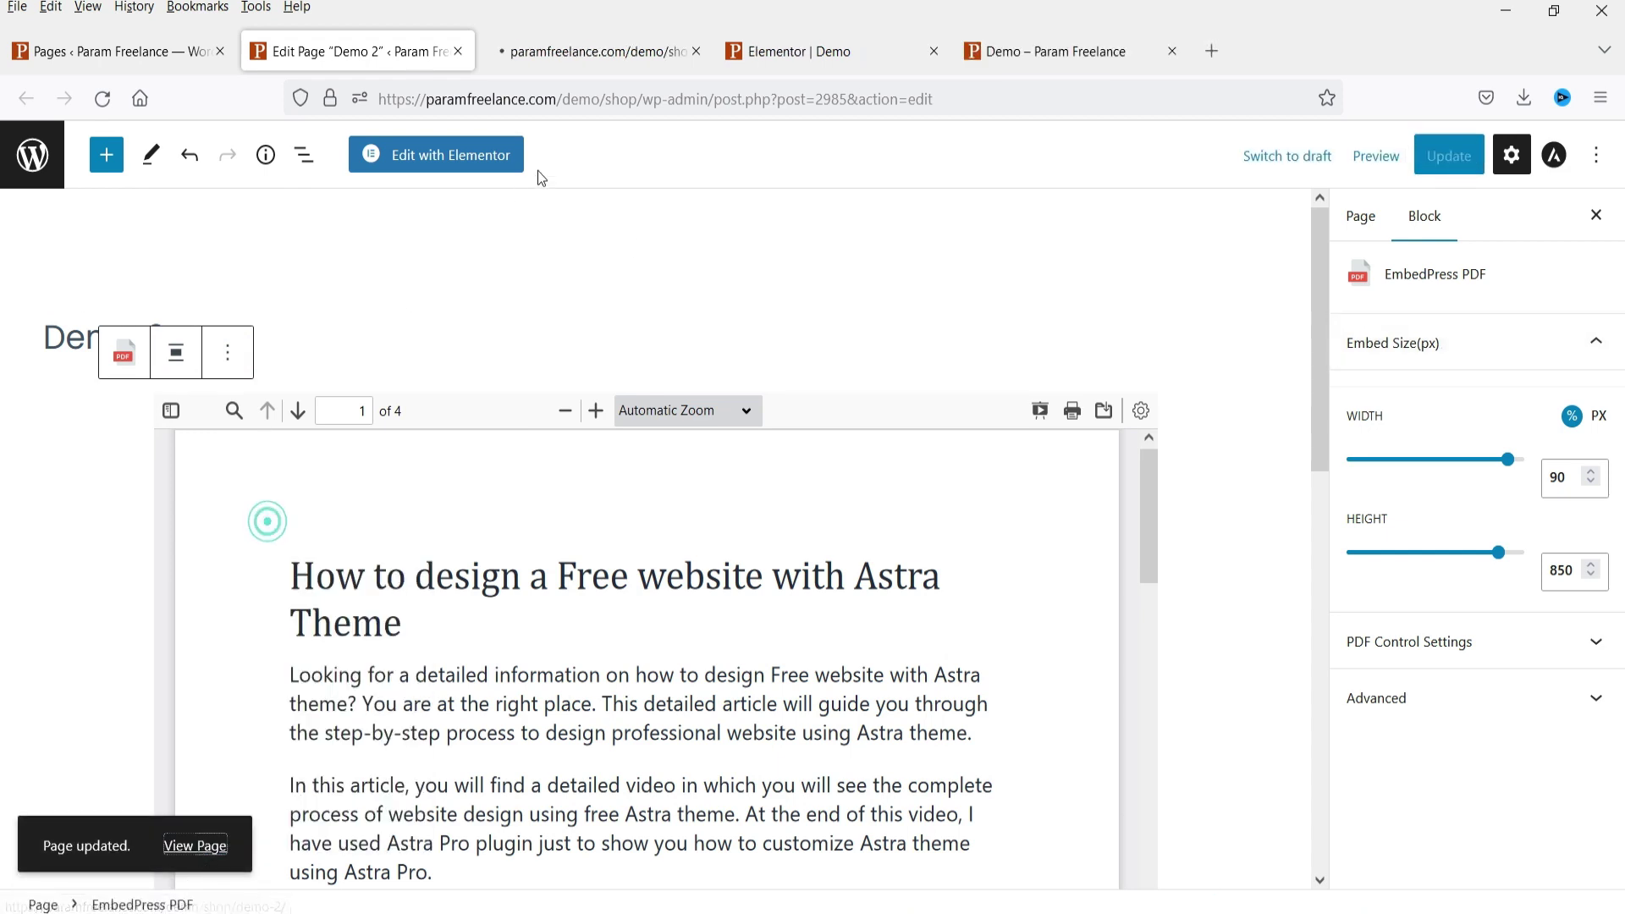
pyautogui.click(585, 54)
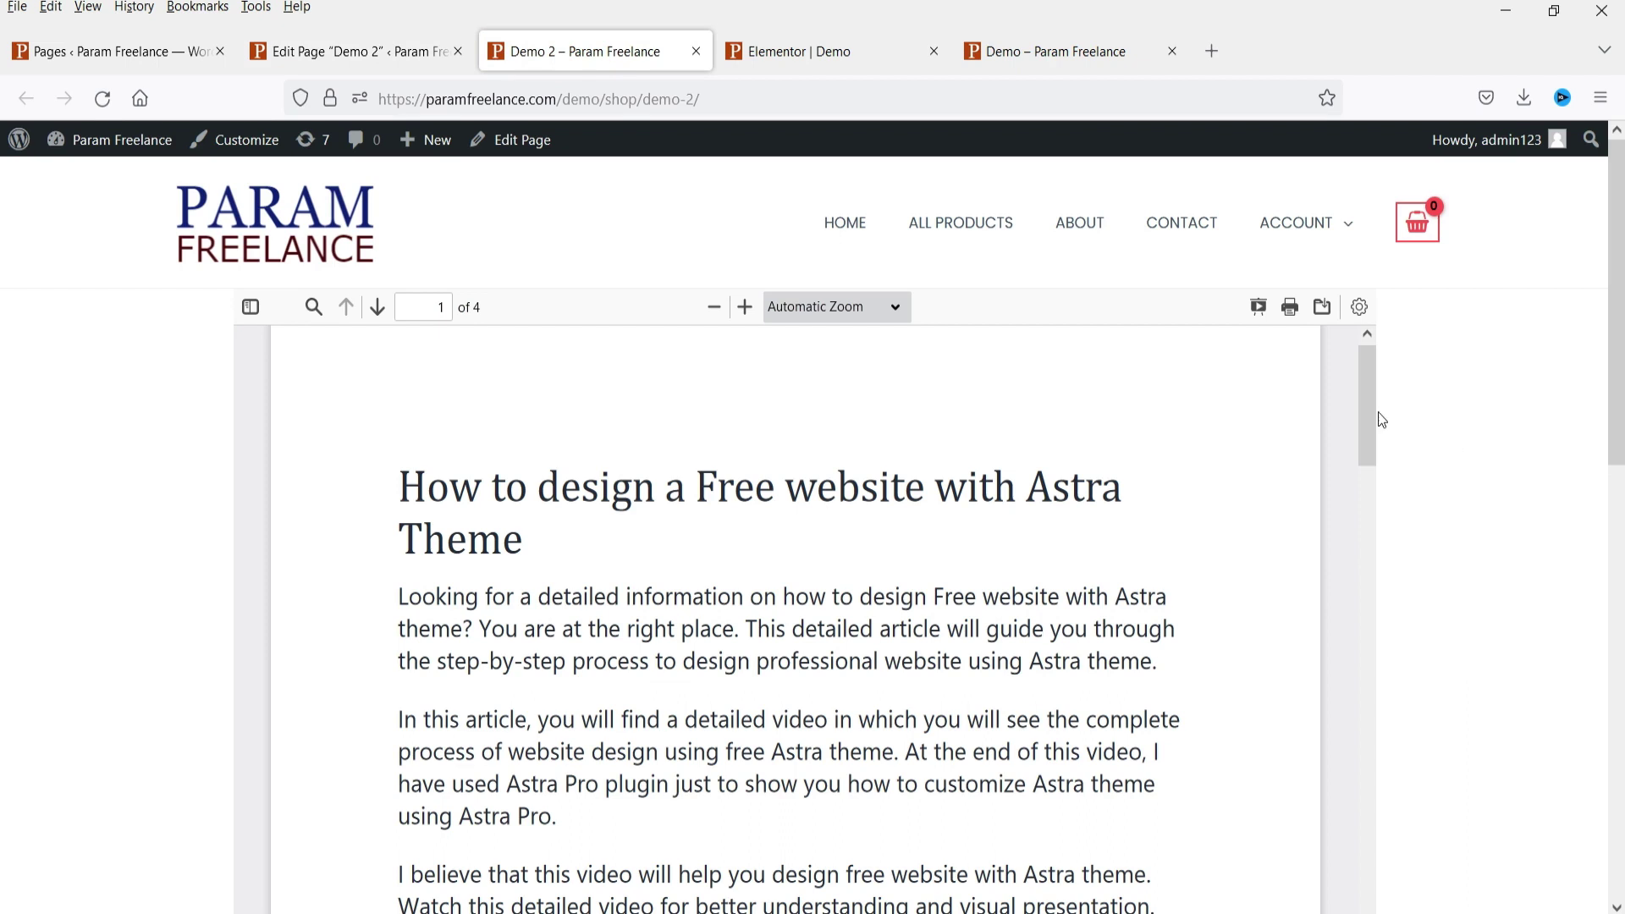
# Return the embedded PDF to its first page and set the zoom to 120%
pyautogui.moveTo(1364, 375); pyautogui.dragTo(1333, 872)
pyautogui.press('Home')
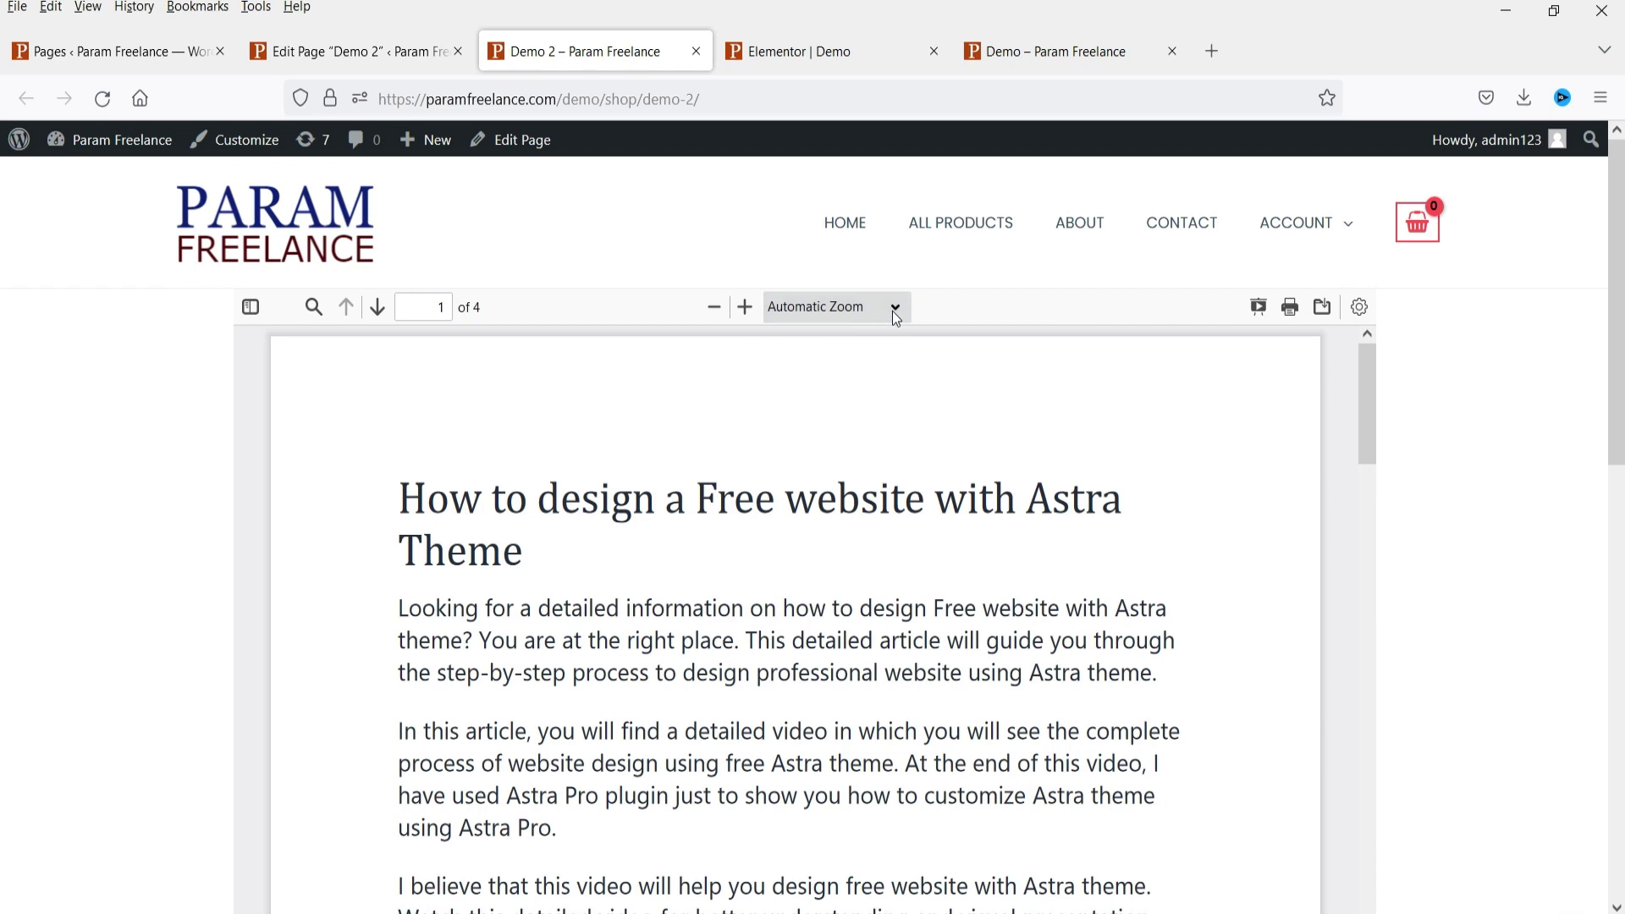
pyautogui.click(745, 307)
pyautogui.click(715, 306)
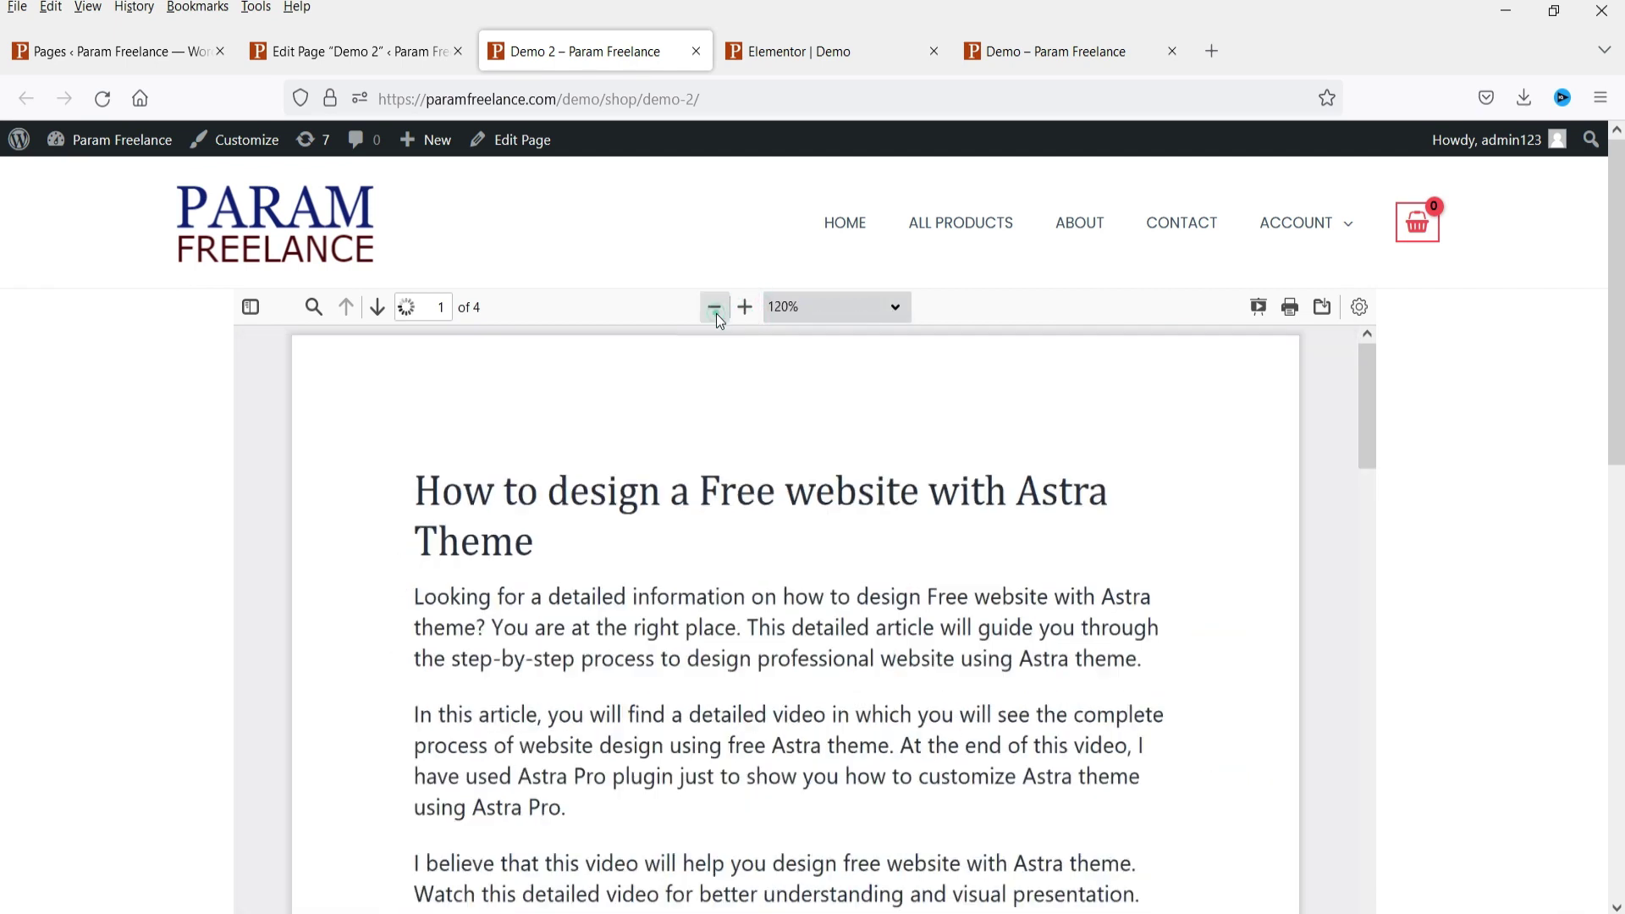
# Jump to page 3 using the thumbnail sidebar, then briefly try presentation mode
pyautogui.click(250, 306)
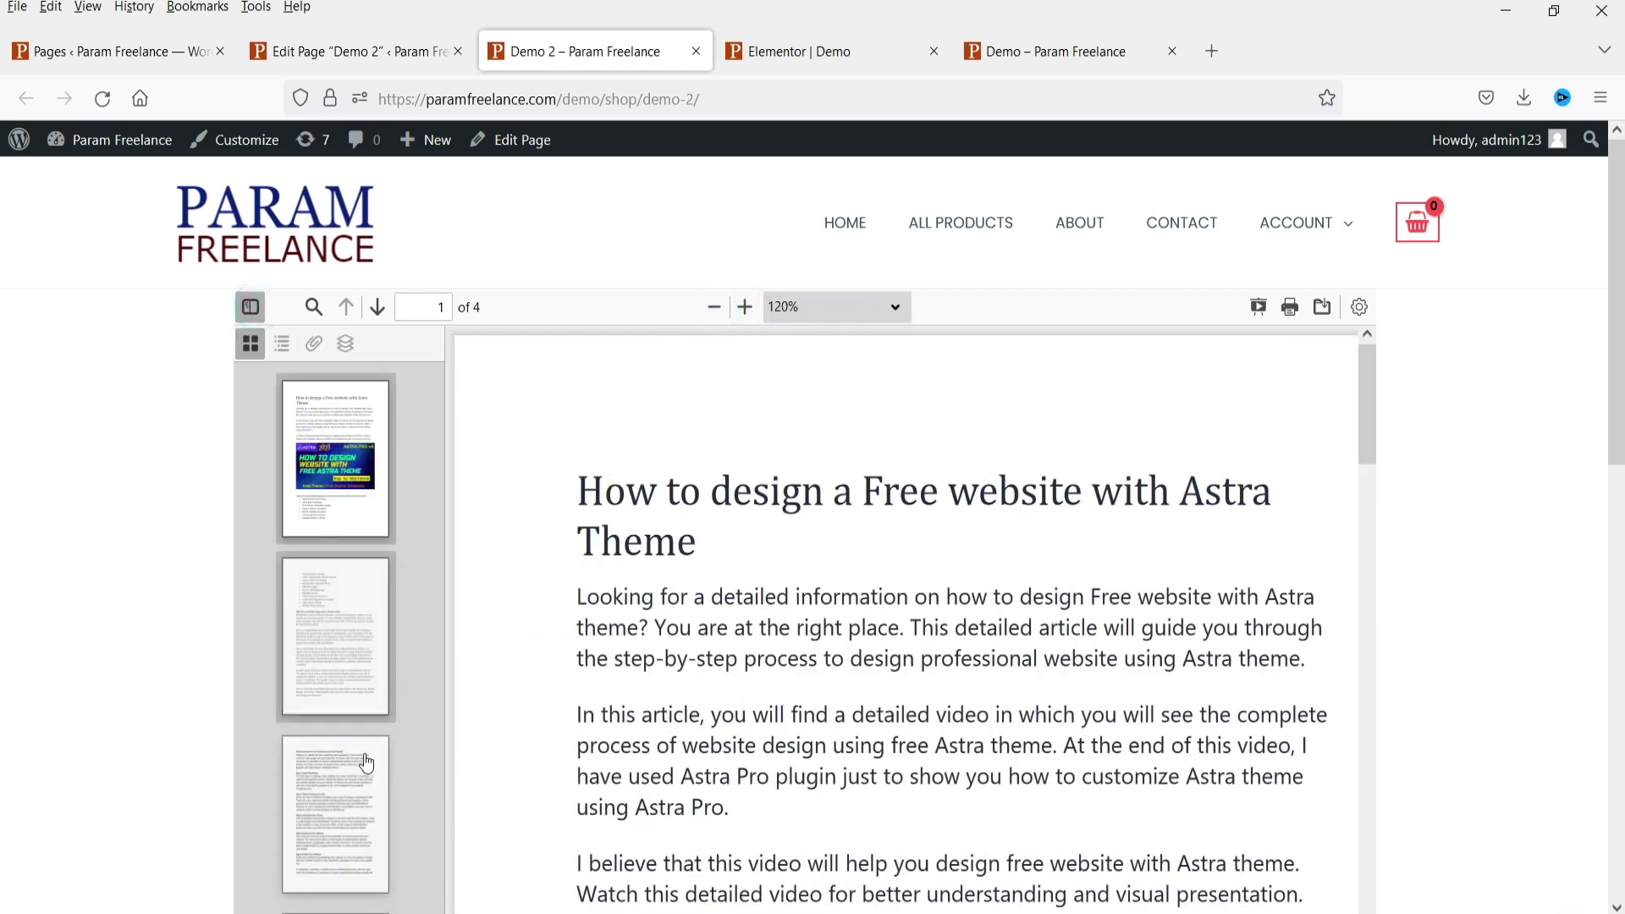
pyautogui.click(327, 796)
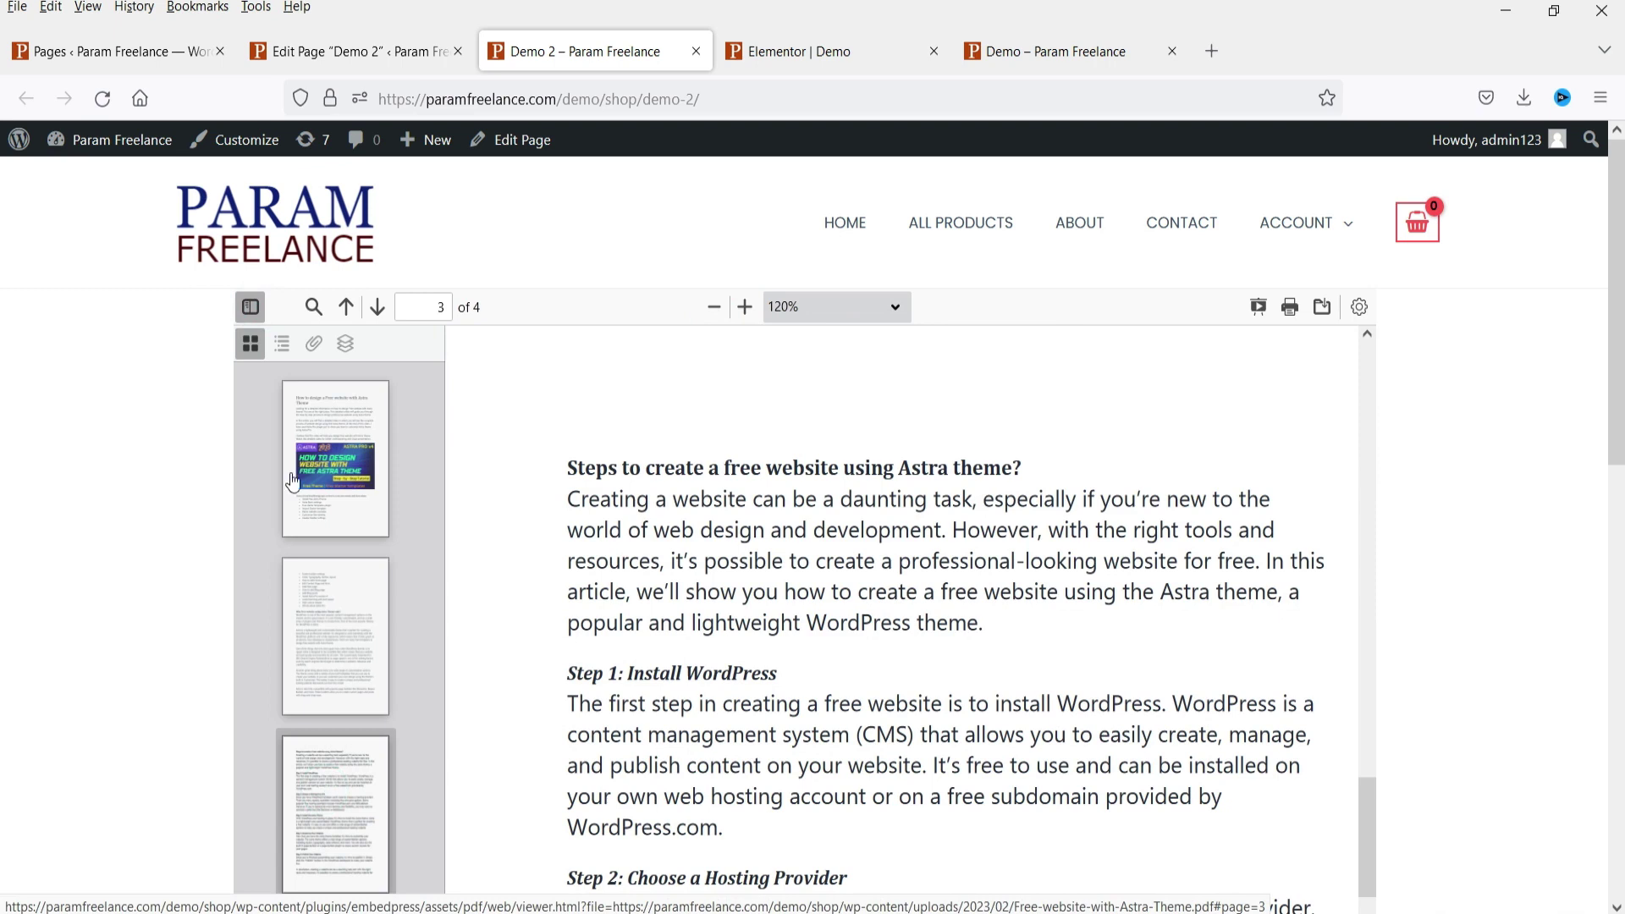
pyautogui.click(250, 307)
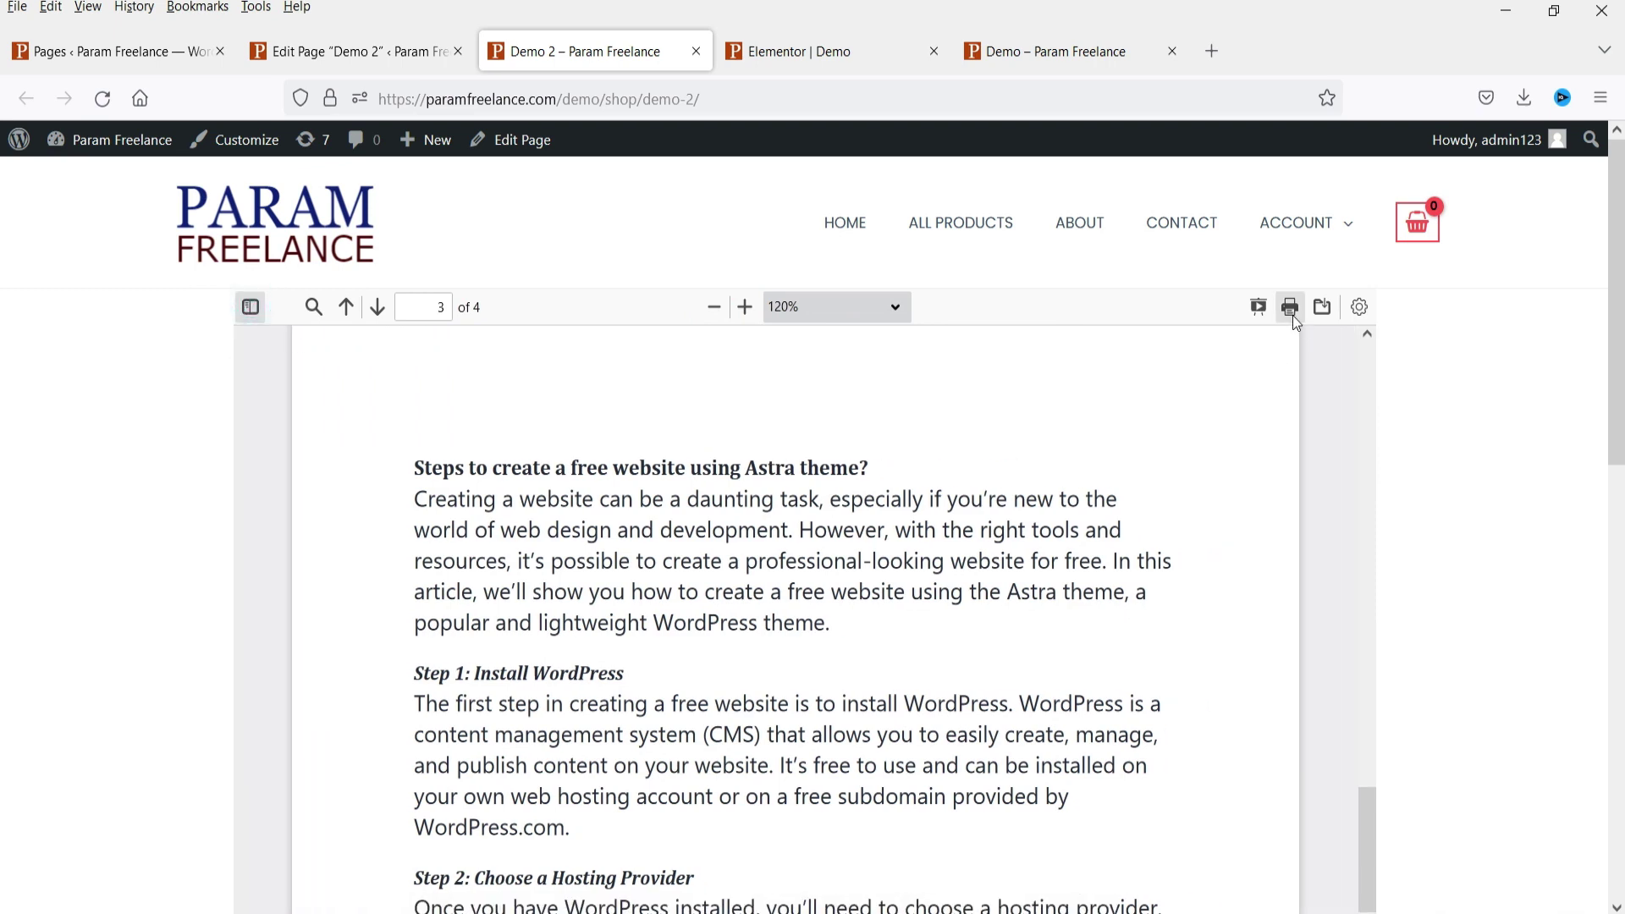
pyautogui.click(1252, 308)
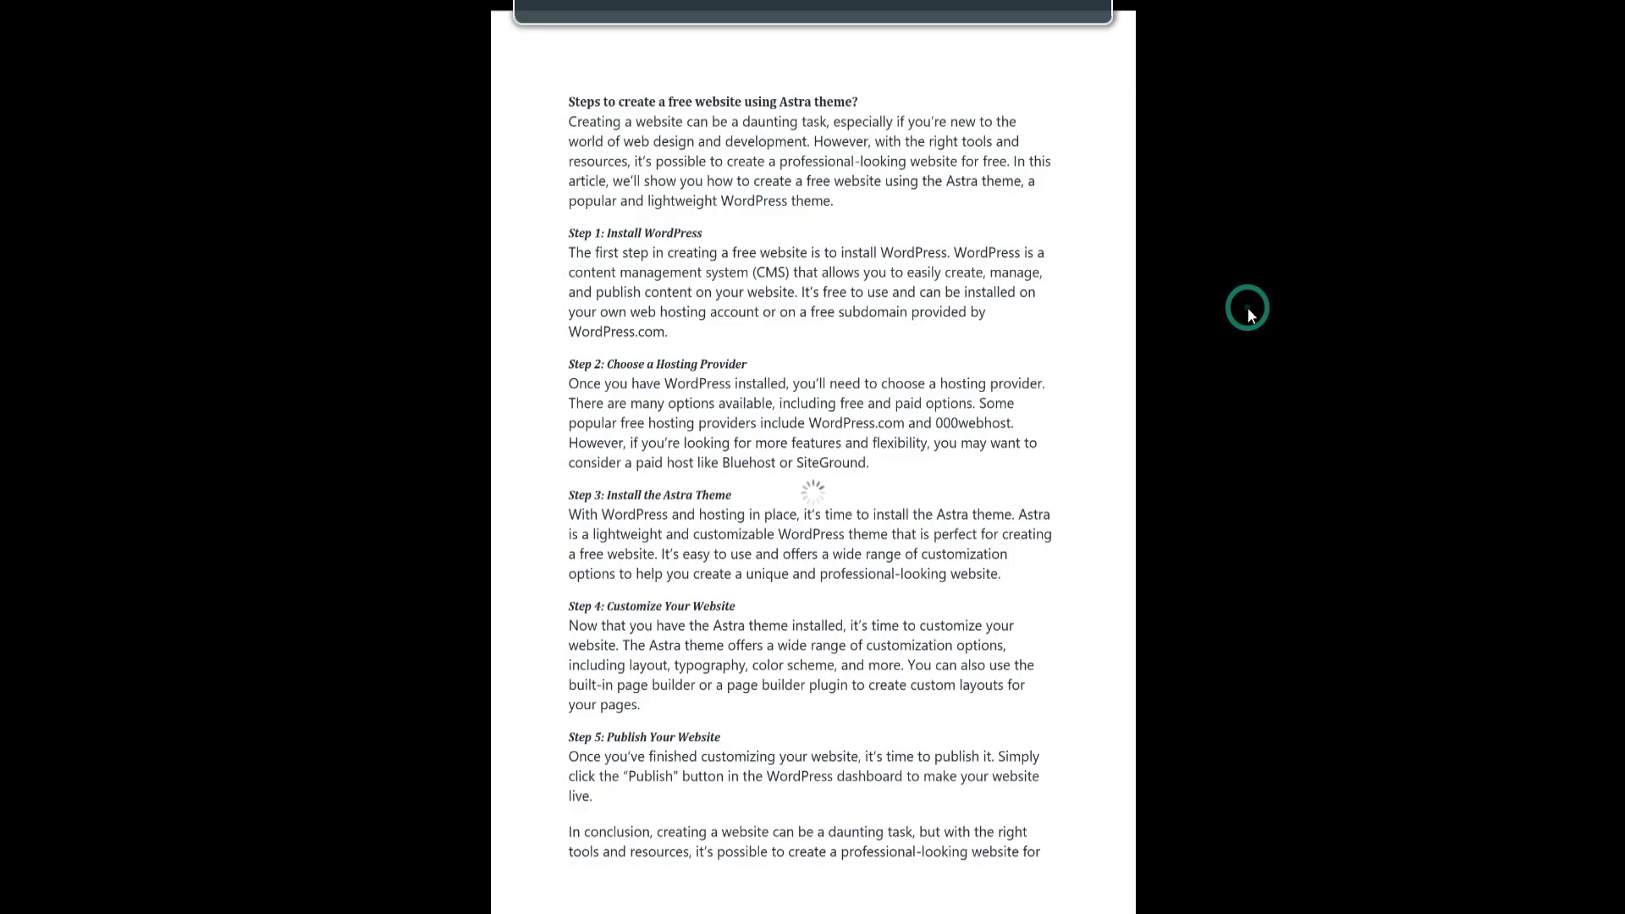
pyautogui.press('Escape')
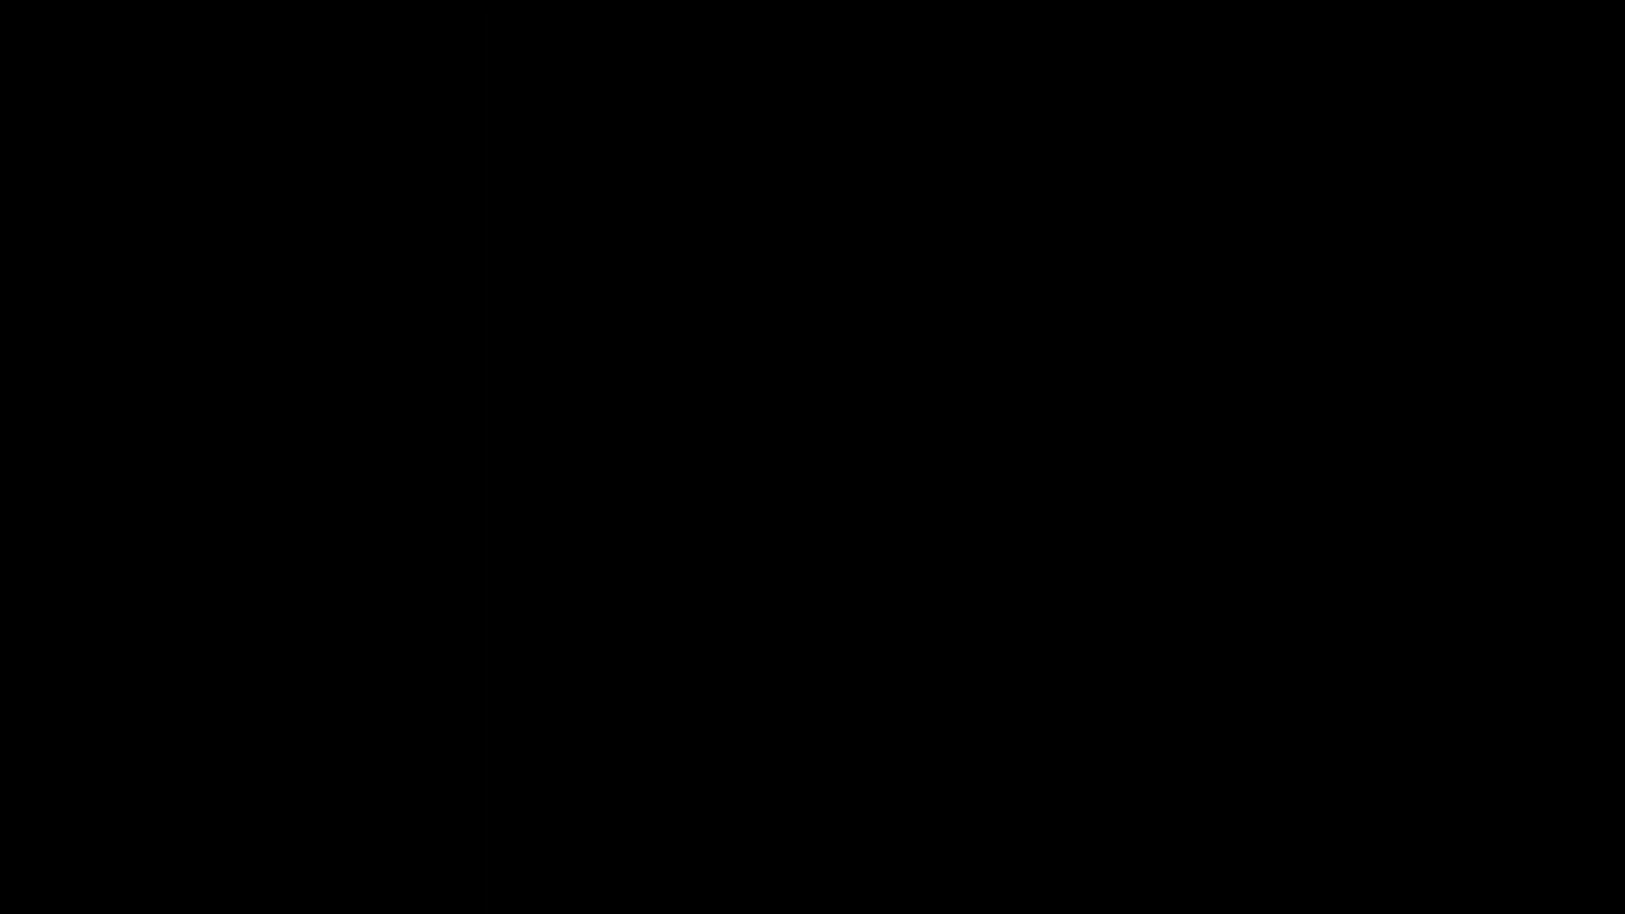